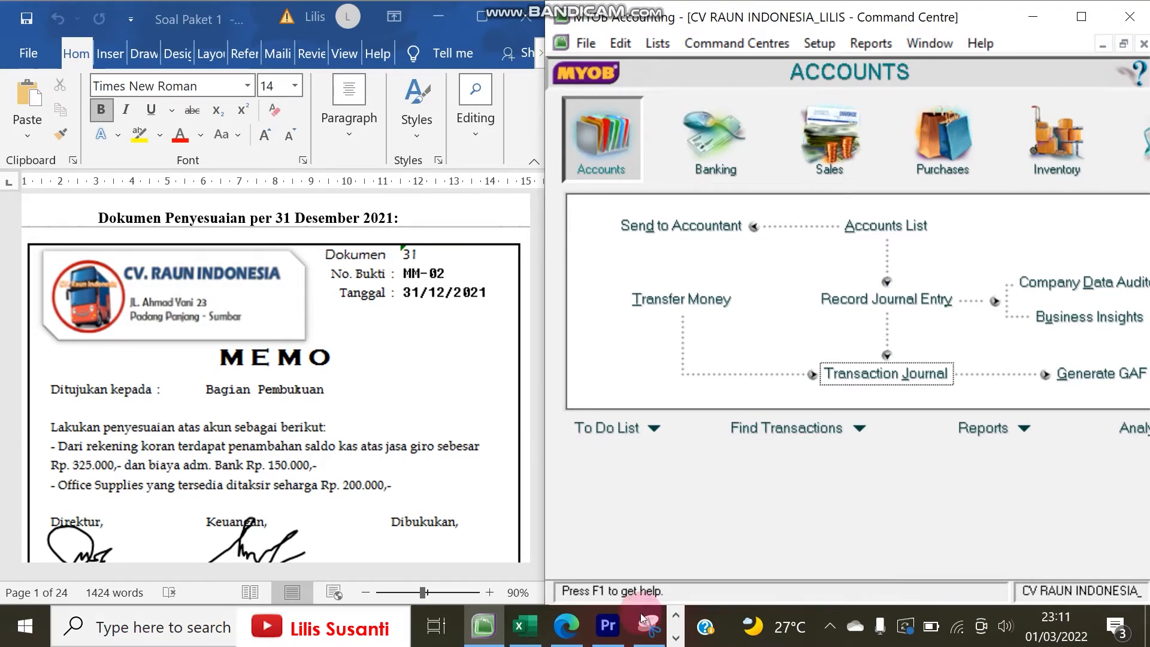
Switch to Edge and view the December 2021 Trial Balance PDF
left_click(675, 639)
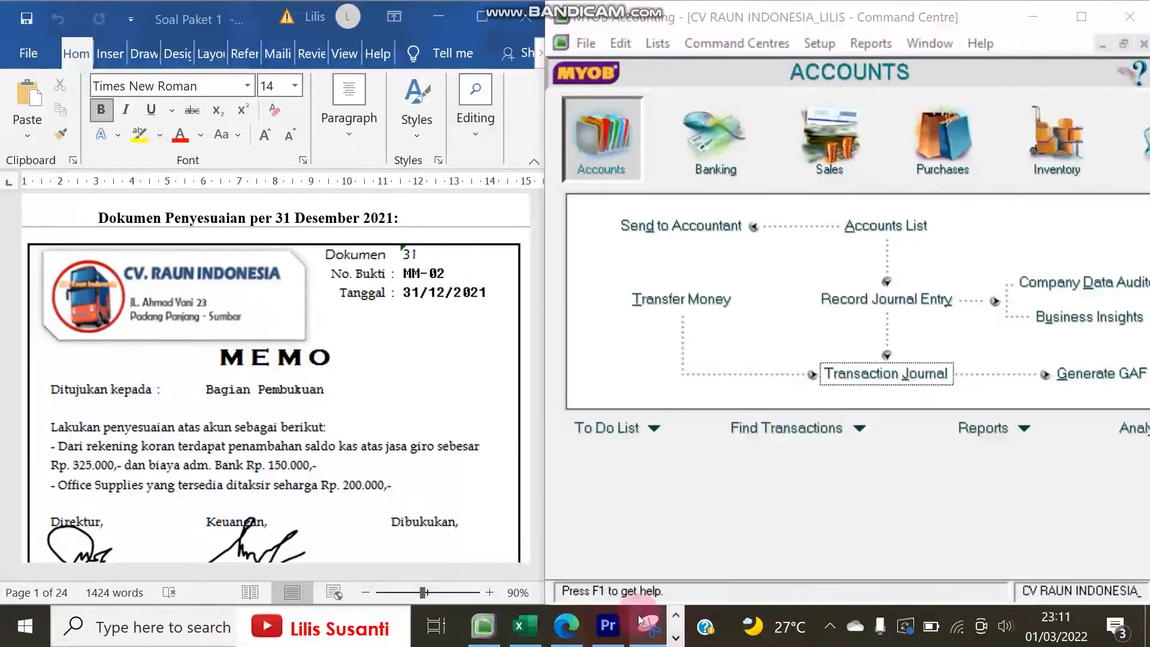
left_click(567, 626)
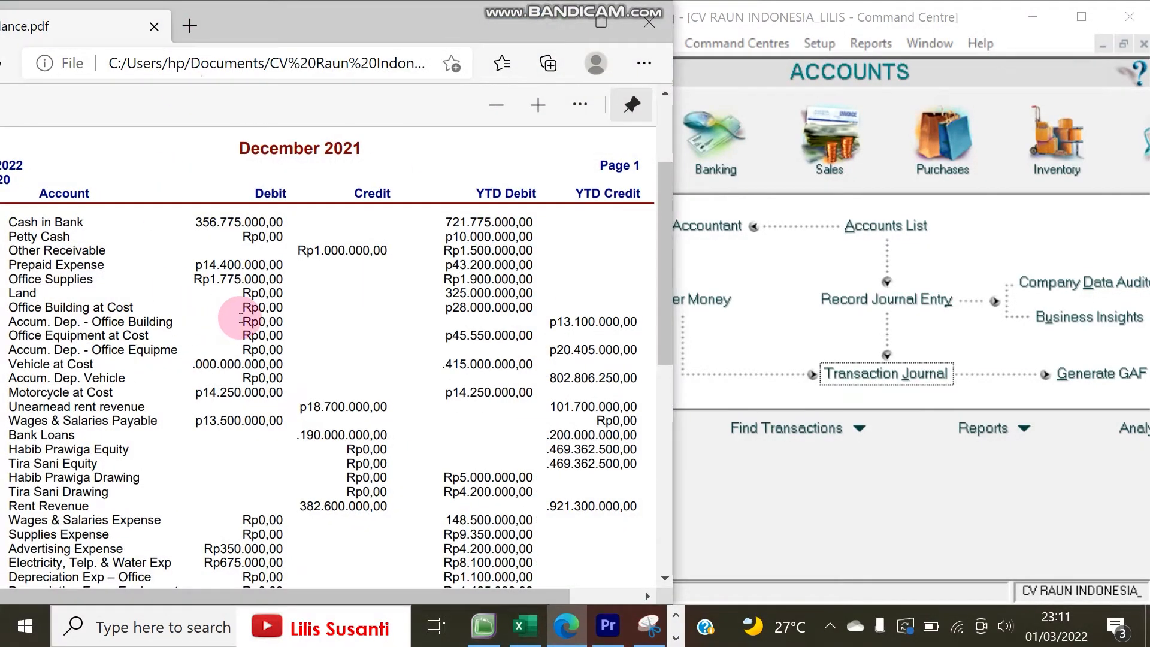
scroll(252, 300, "up", 2)
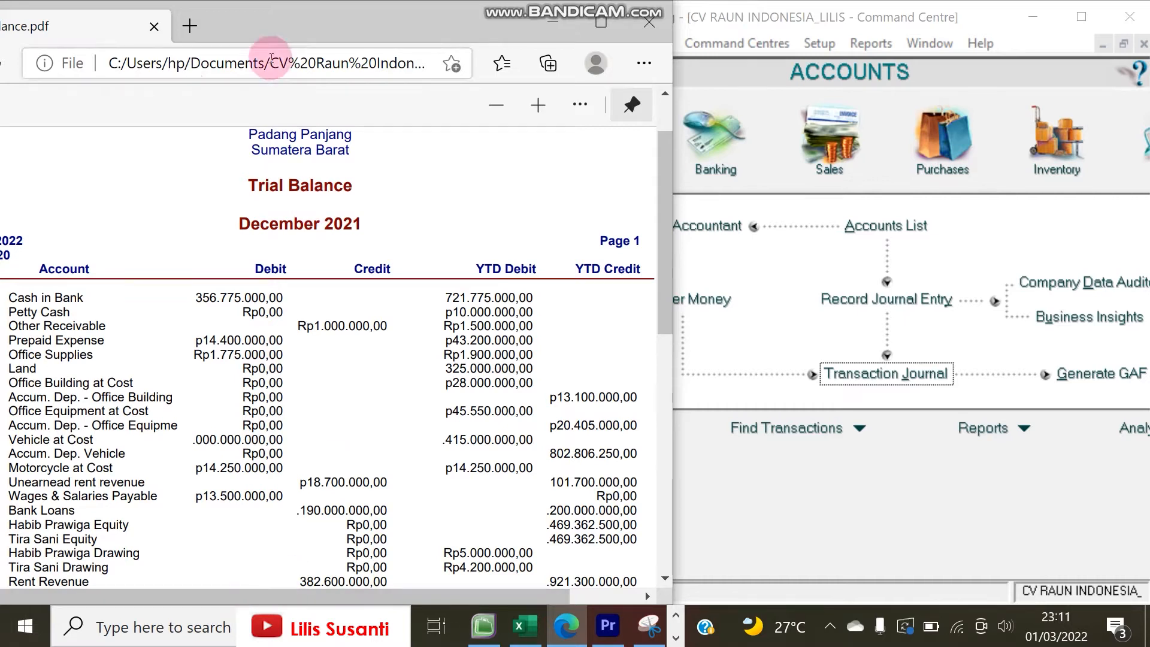
left_click_drag(301, 18, 318, 18)
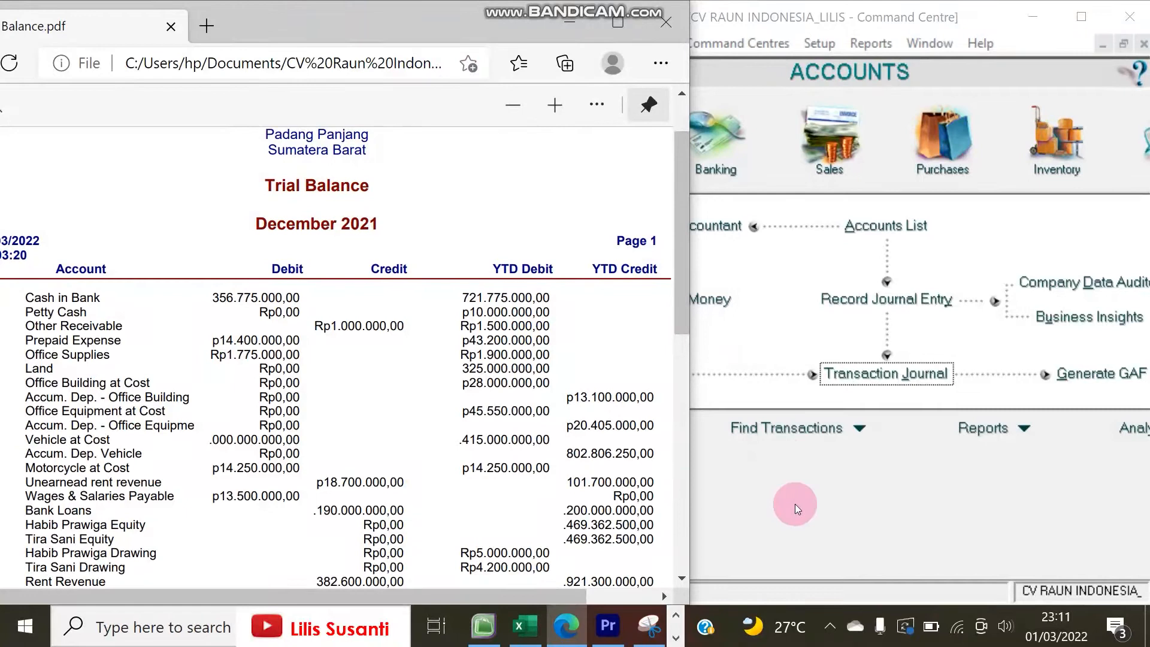
Switch to the Word adjustment memo and bring MYOB Accounting up beside it
left_click(676, 639)
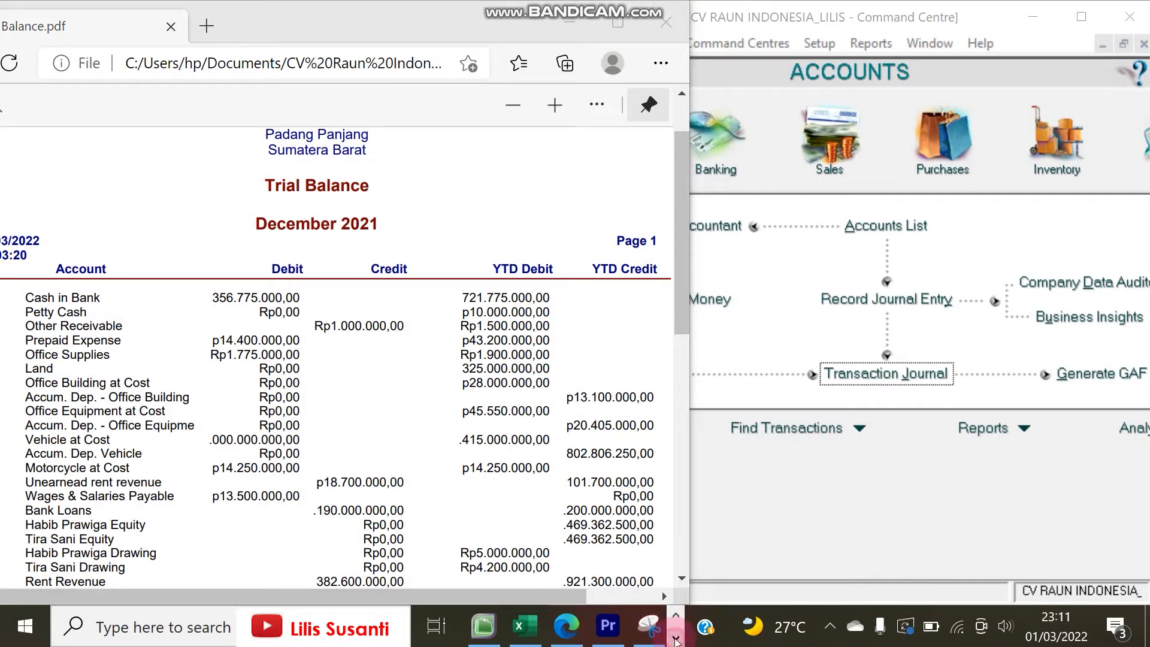
left_click(675, 639)
left_click(646, 626)
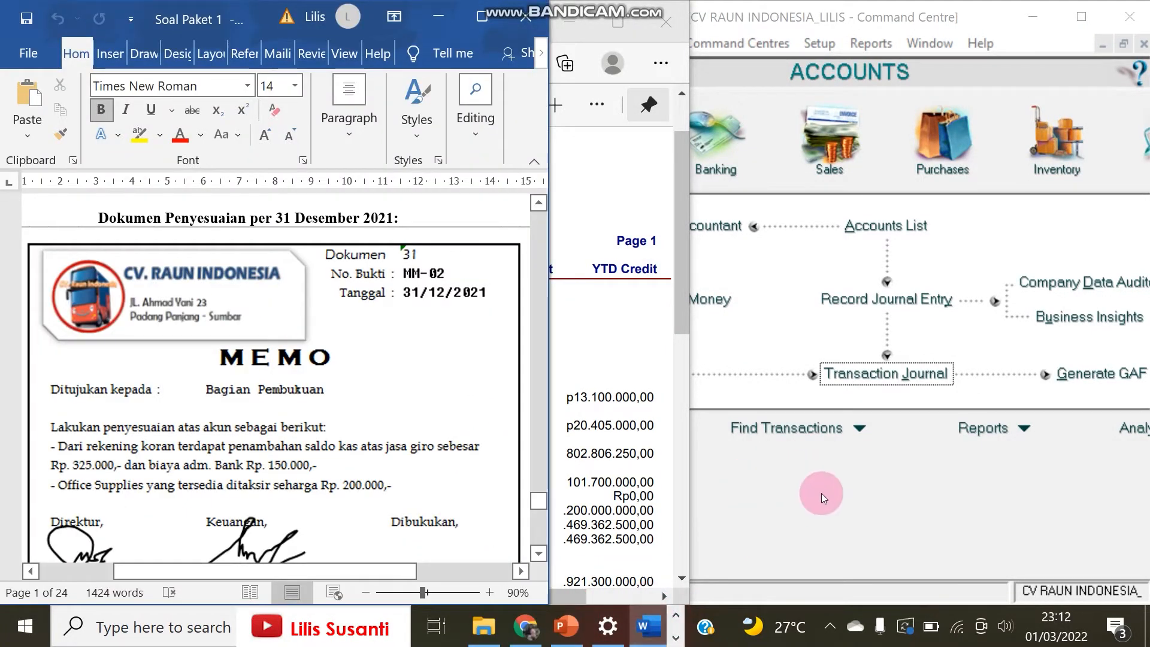
left_click(821, 494)
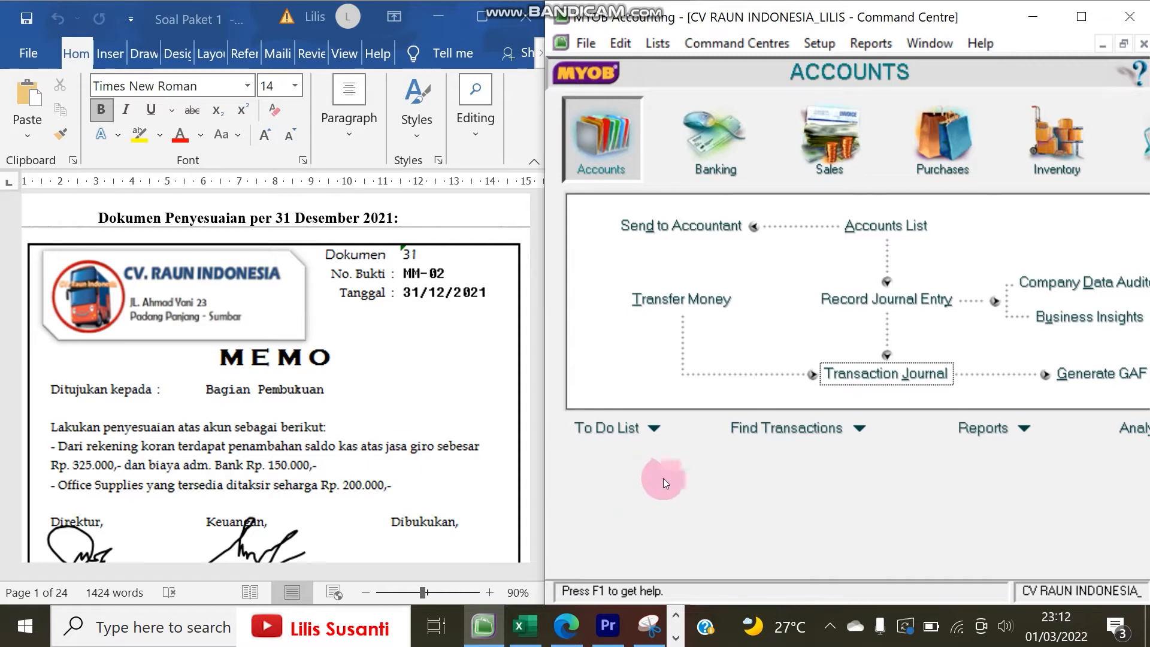
Start a new general journal entry dated 31/12/2021 with journal number MM-02
left_click(845, 298)
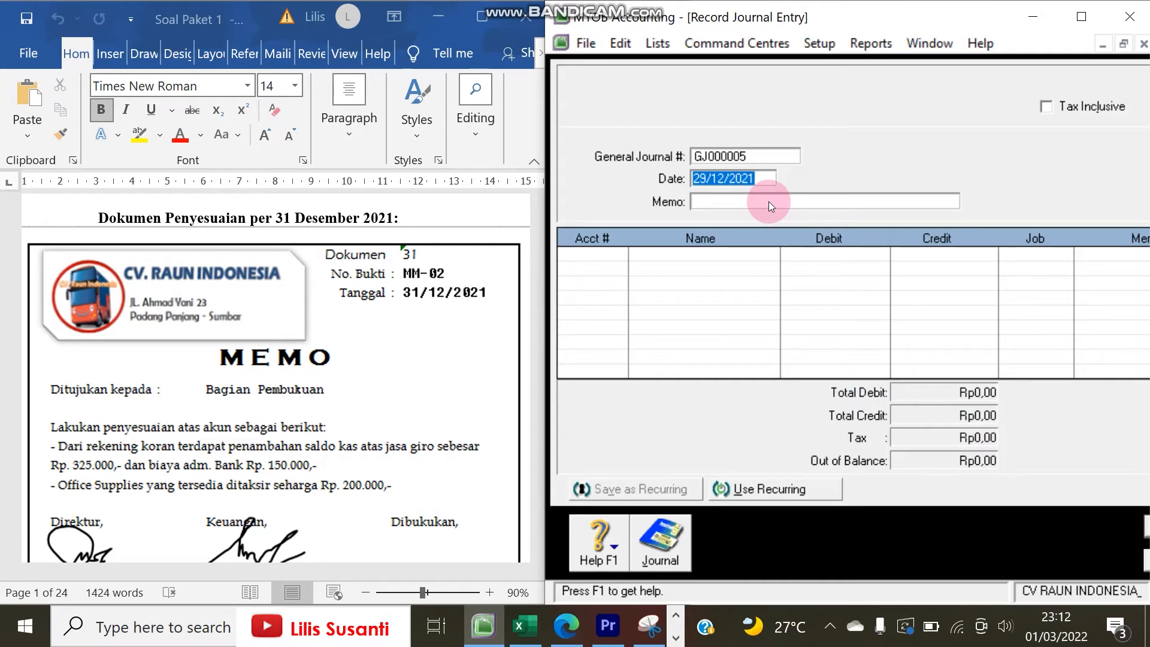
type("31/12/2021")
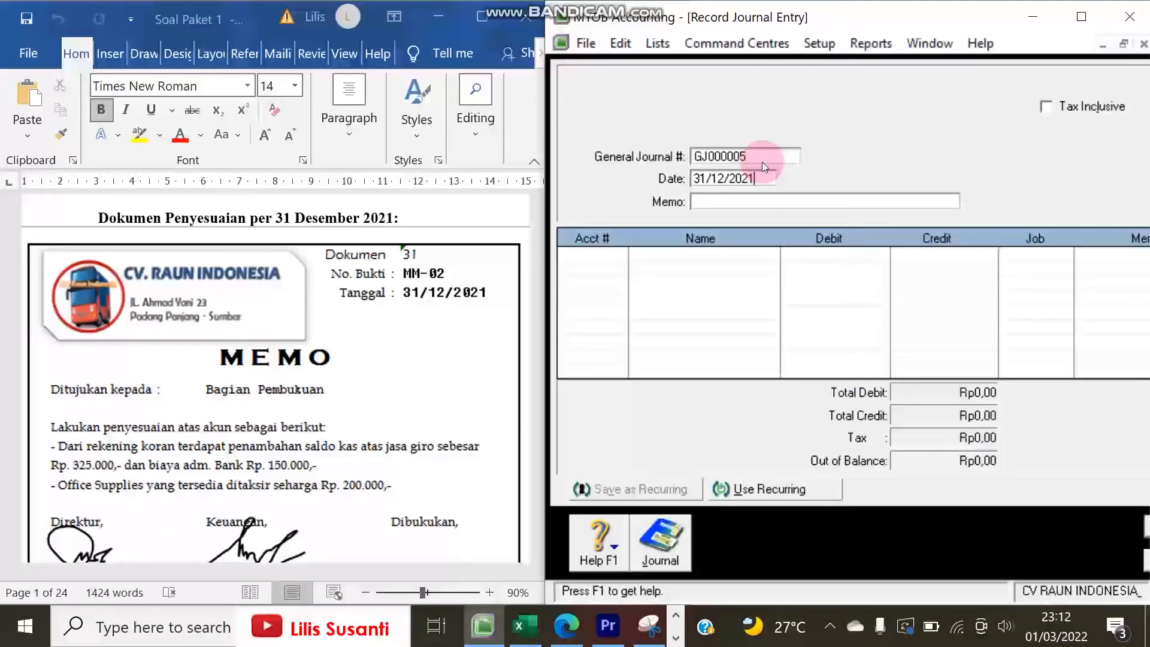
left_click(763, 157)
type("MM-0")
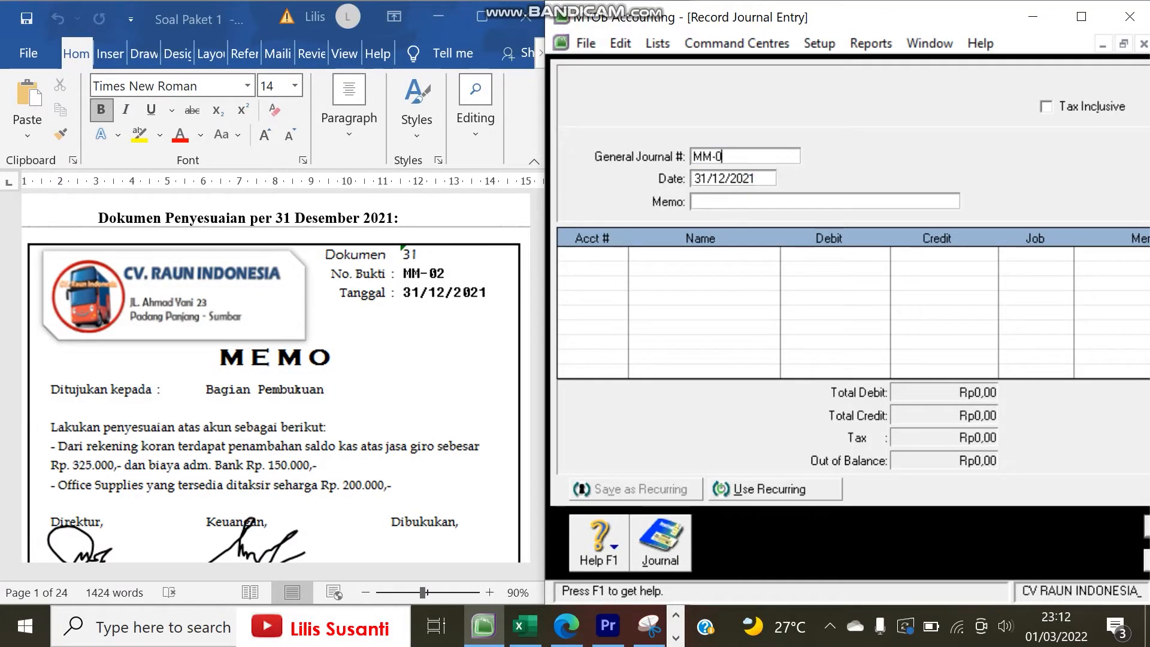
type("2")
key("Tab")
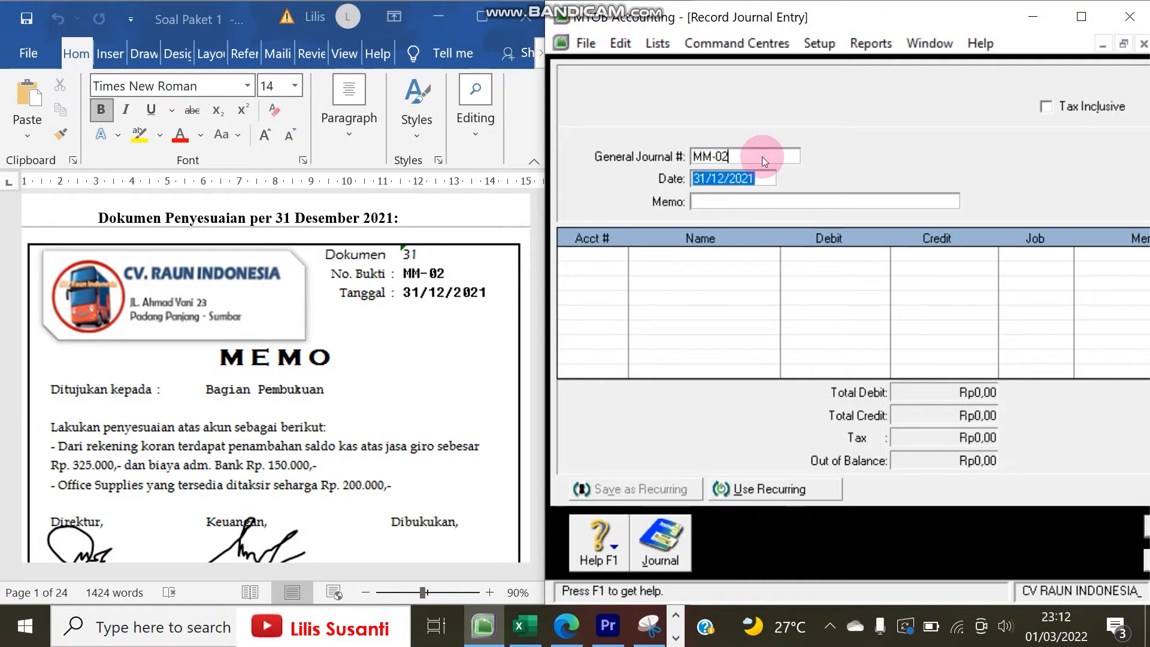
Enter "Penyesuaian" as the memo of the journal entry
left_click(758, 200)
type("pENYE")
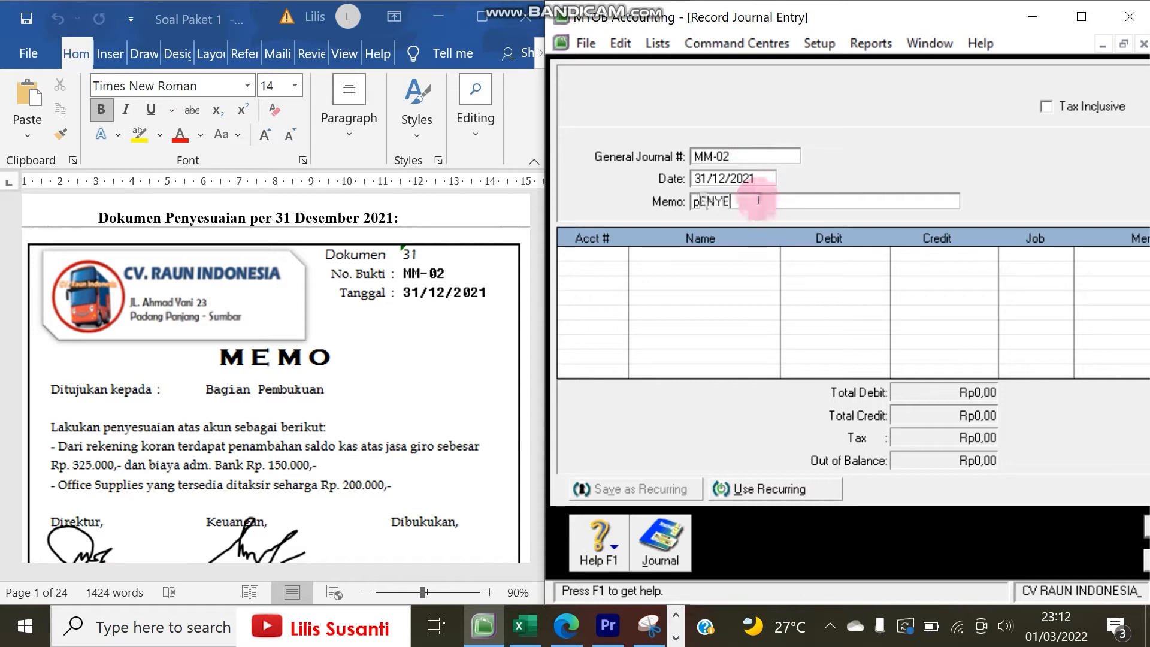
key("BackSpace")
key("BackSpace")
key("BackSpace")
key("BackSpace")
key("BackSpace")
key("Caps_Lock")
type("Penyesuaian")
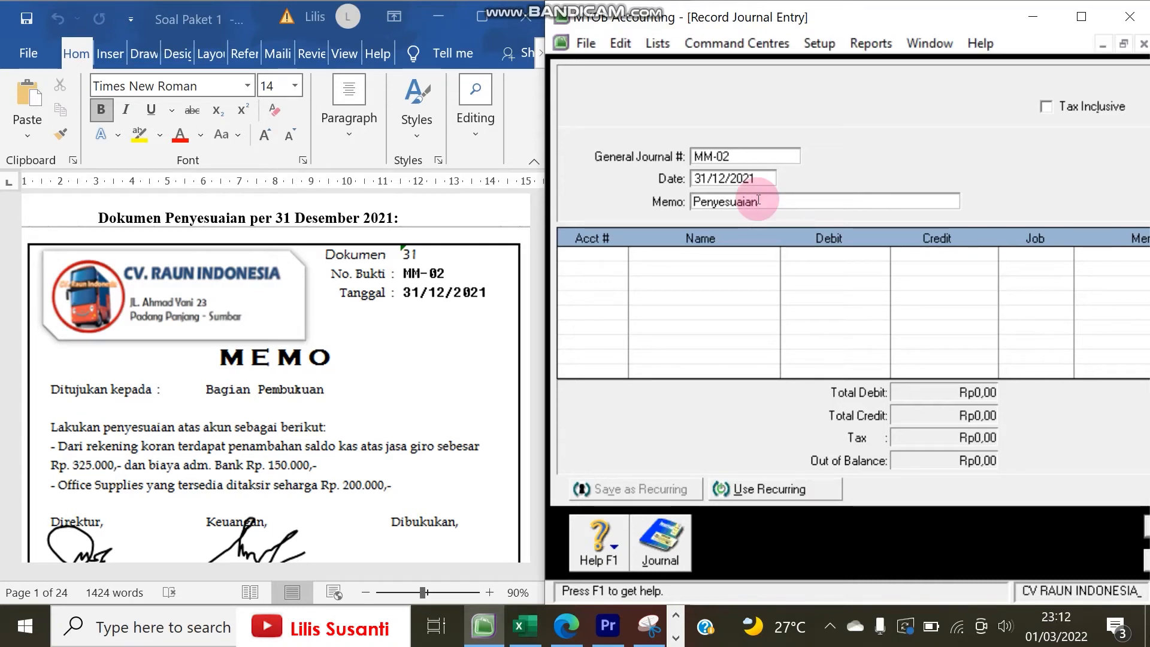
Add account 1-1101 Cash in Bank to the first journal line
left_click(611, 254)
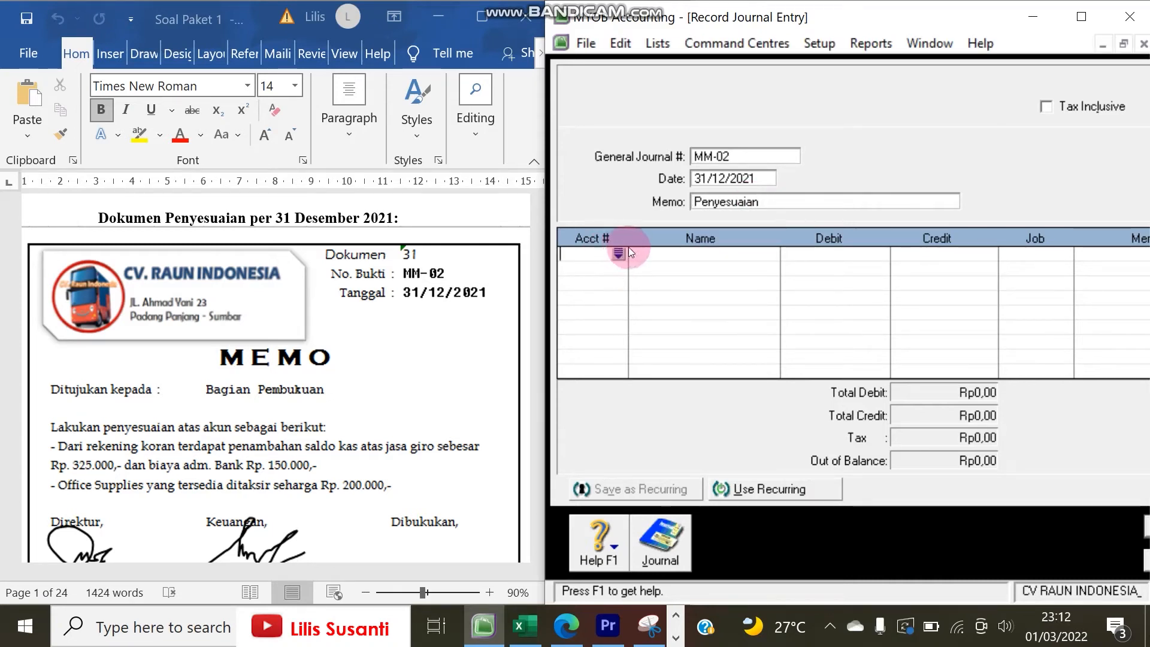
left_click(617, 255)
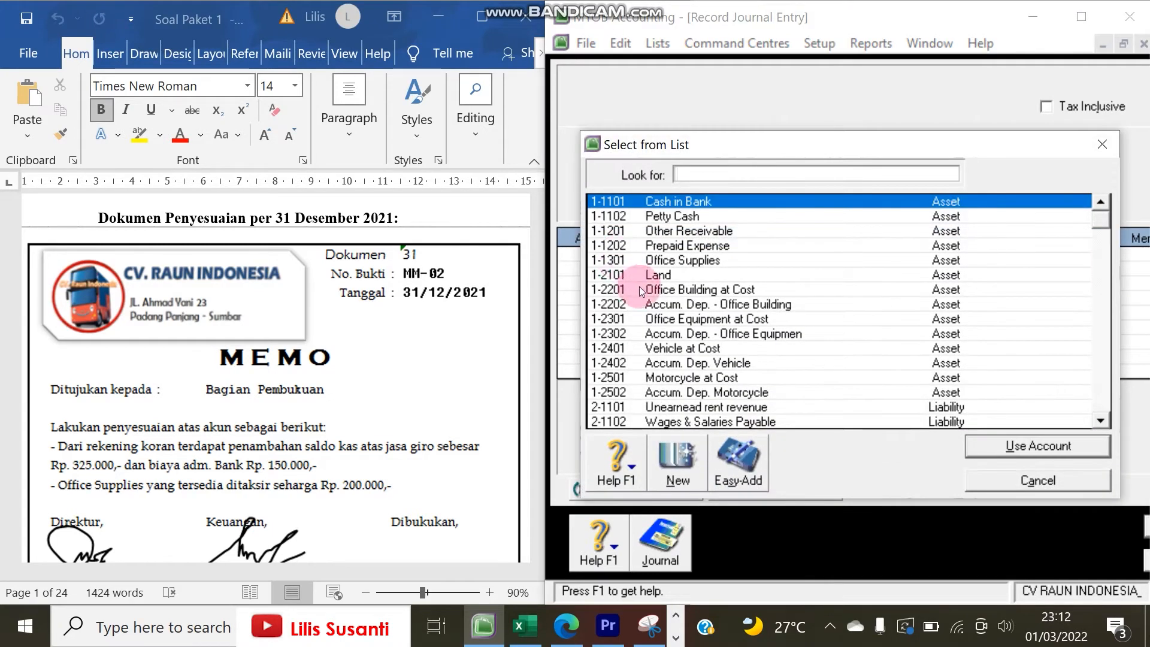
double_click(682, 205)
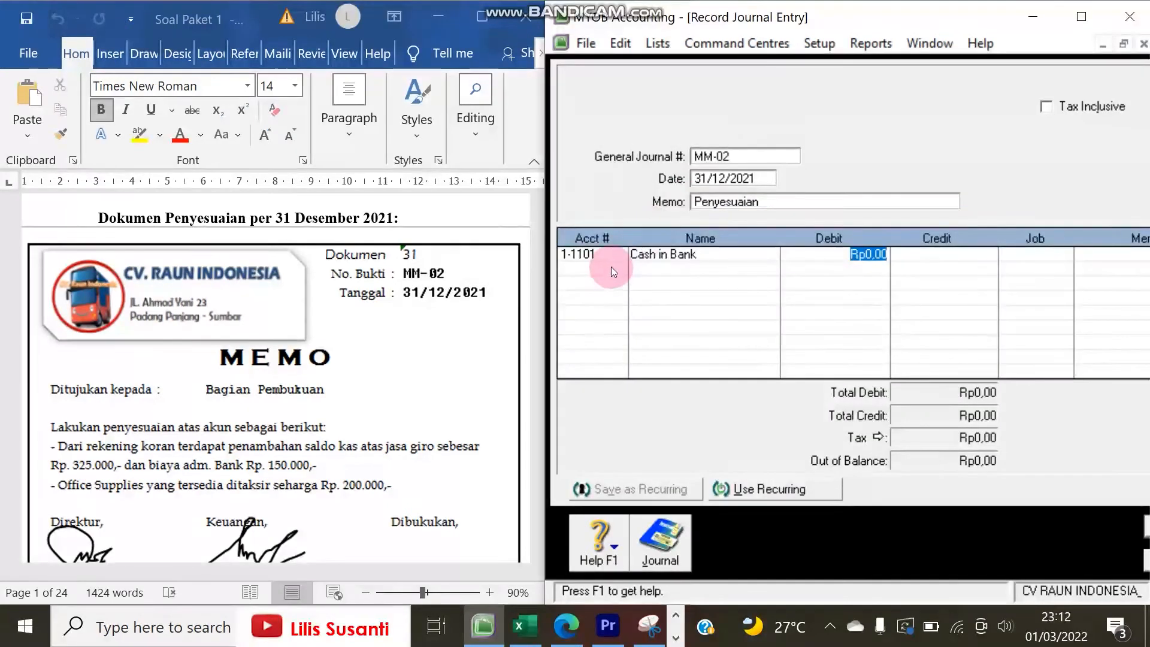
Add account 9-1101 Bank Charge on the second line with a debit of Rp150.000
left_click(619, 268)
left_click(620, 269)
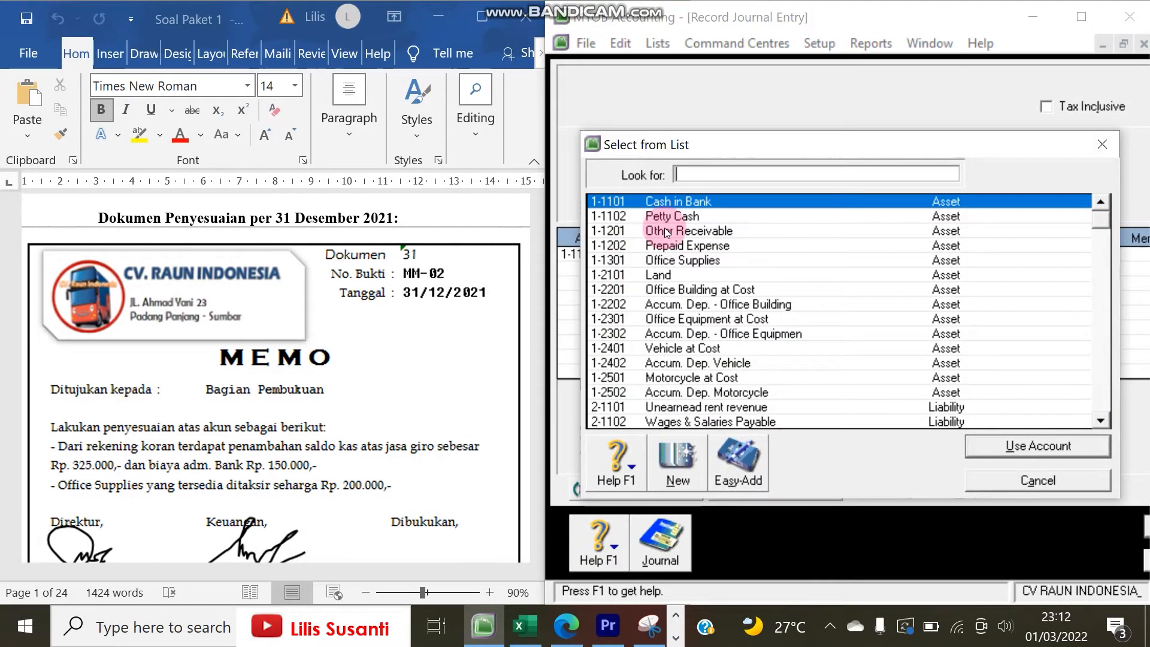
type("6")
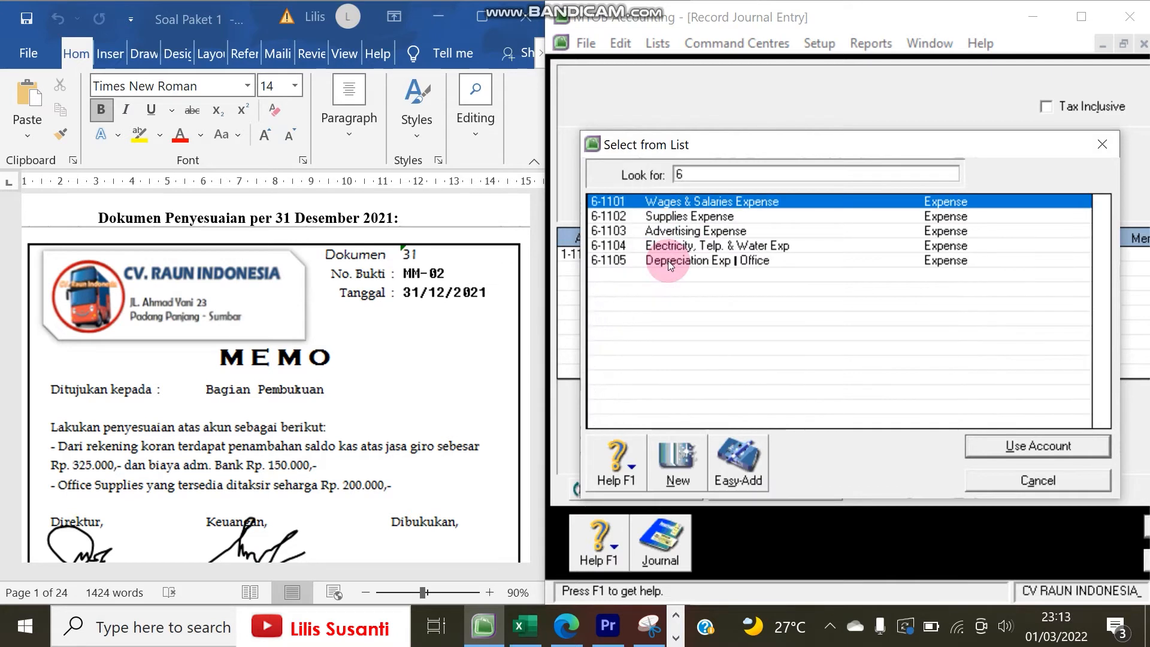
double_click(687, 391)
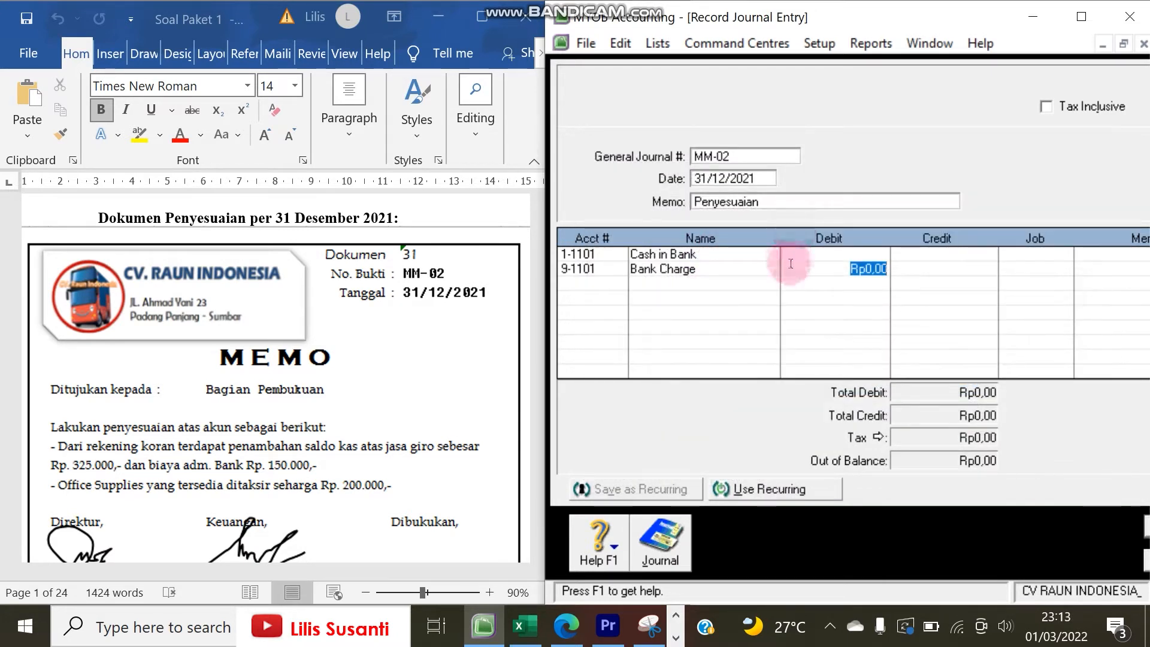
type("150.")
type("0000")
key("Return")
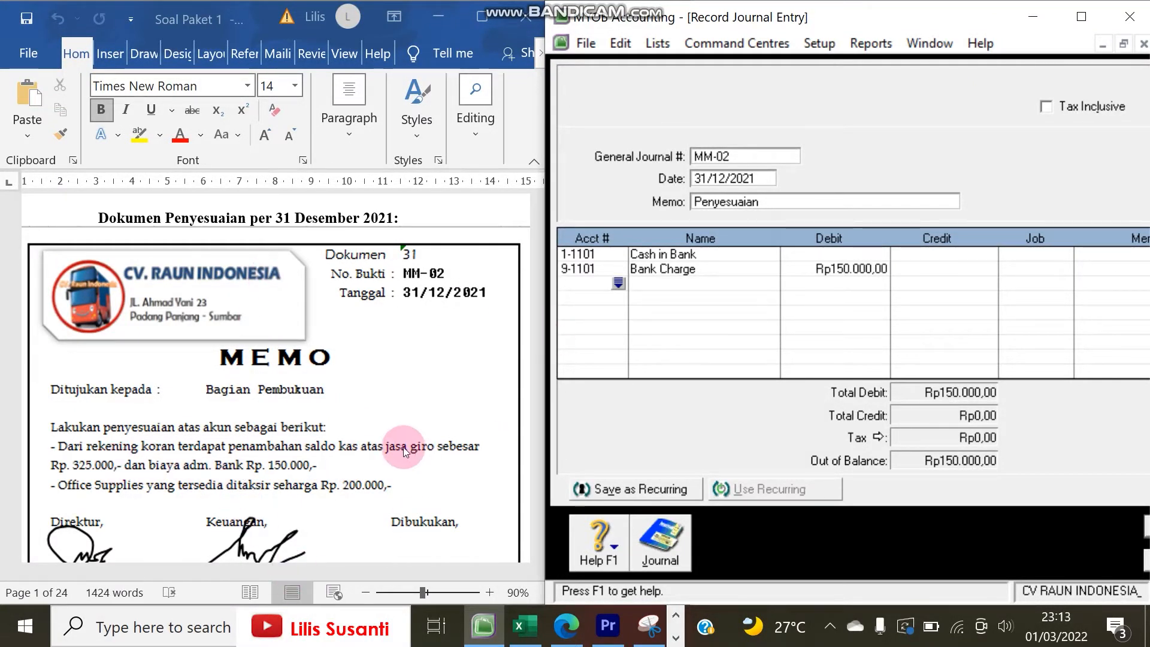
Add account 8-1999 Other Revenue on the third line with a credit of Rp325.000
left_click(619, 283)
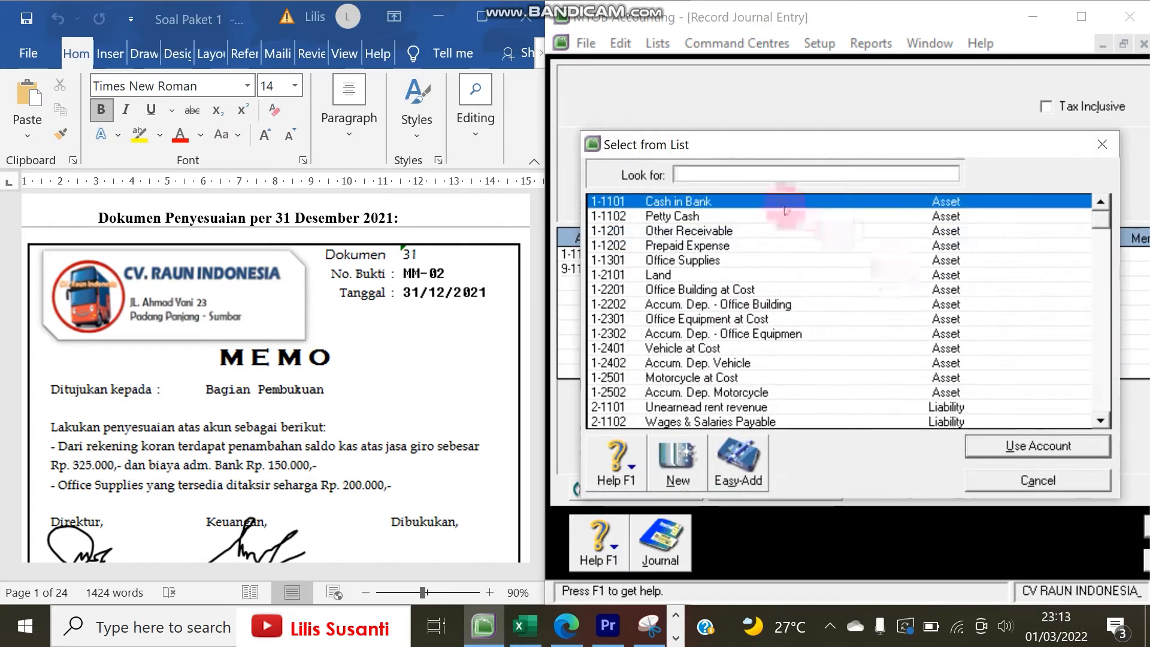
type("9")
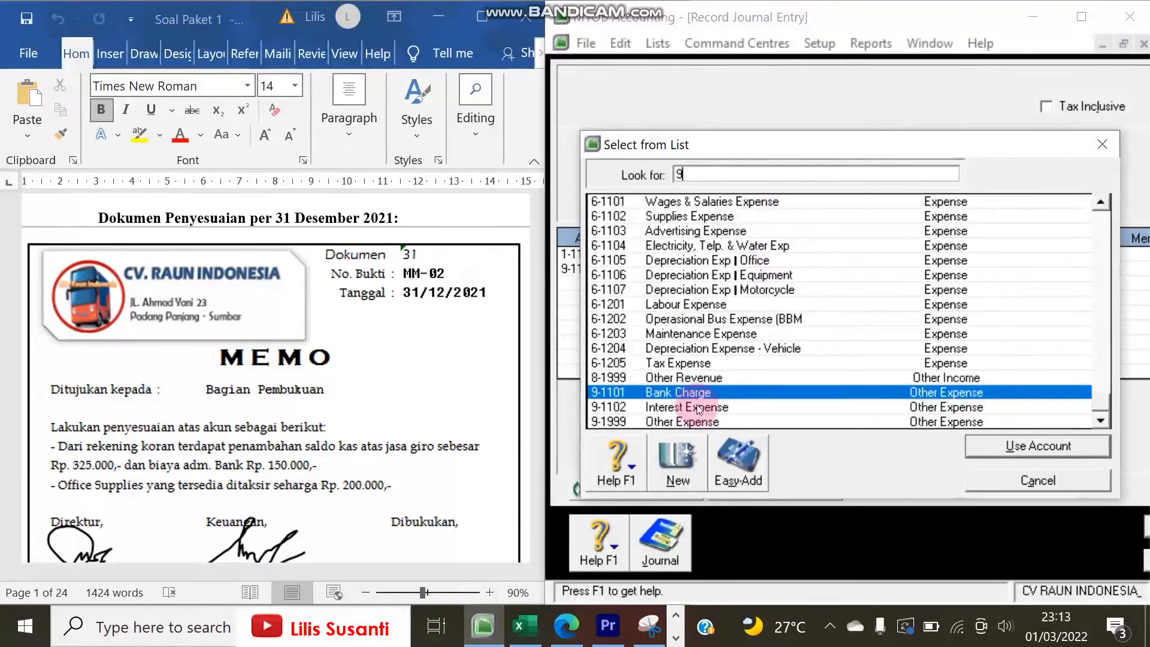
double_click(691, 383)
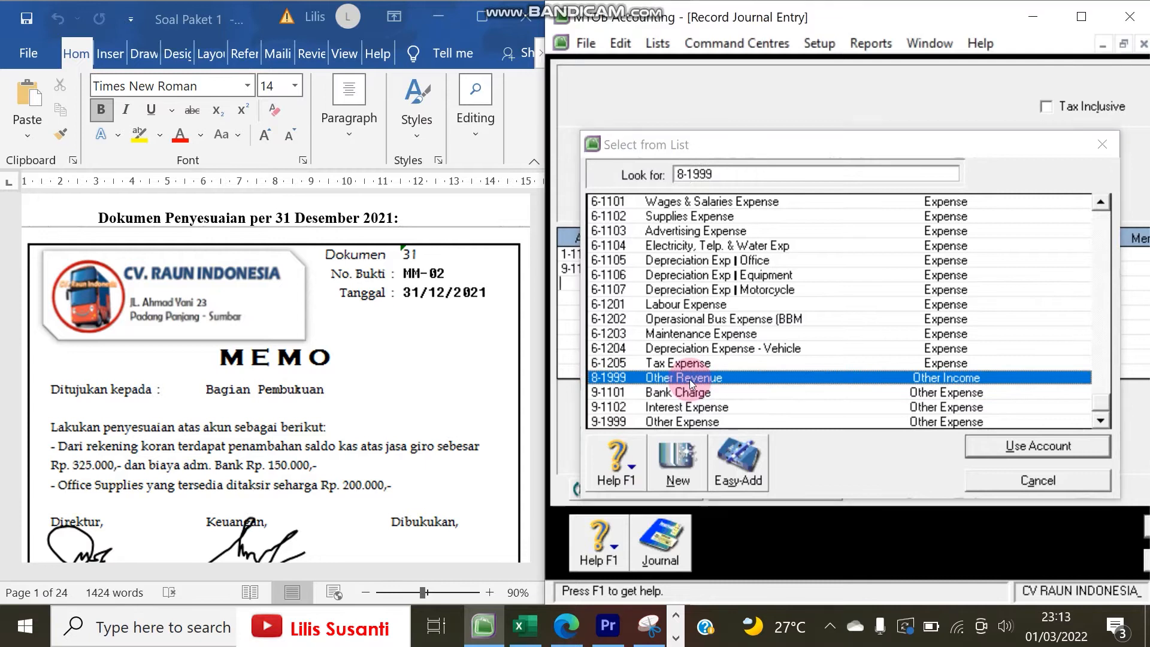
left_click(908, 282)
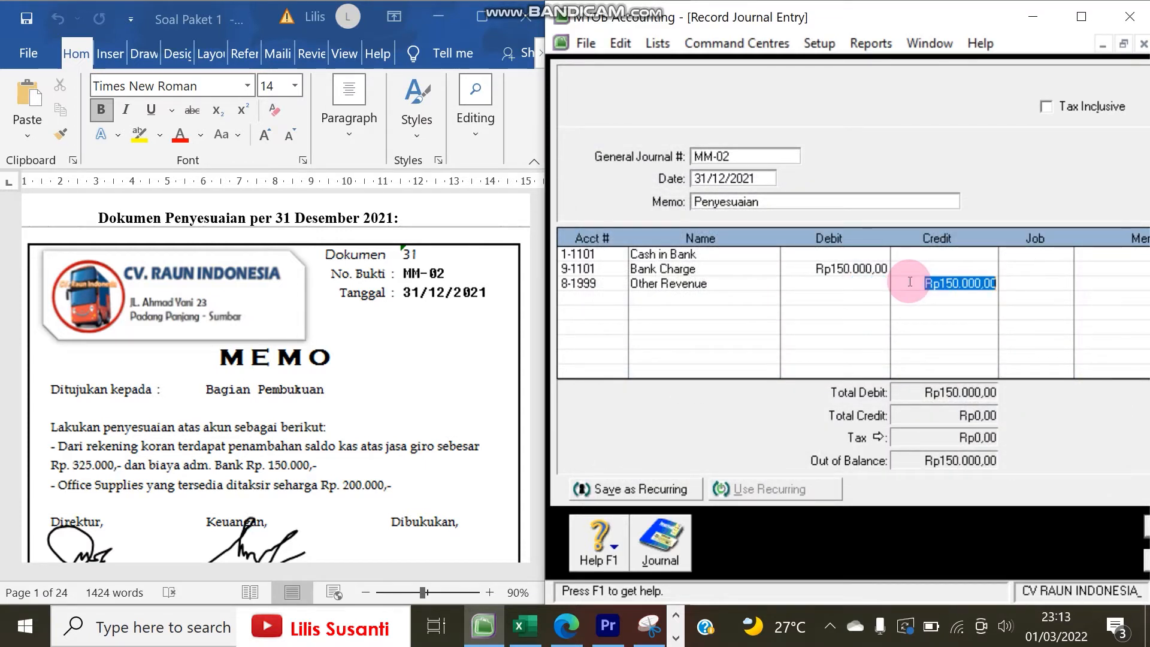
type("325.000")
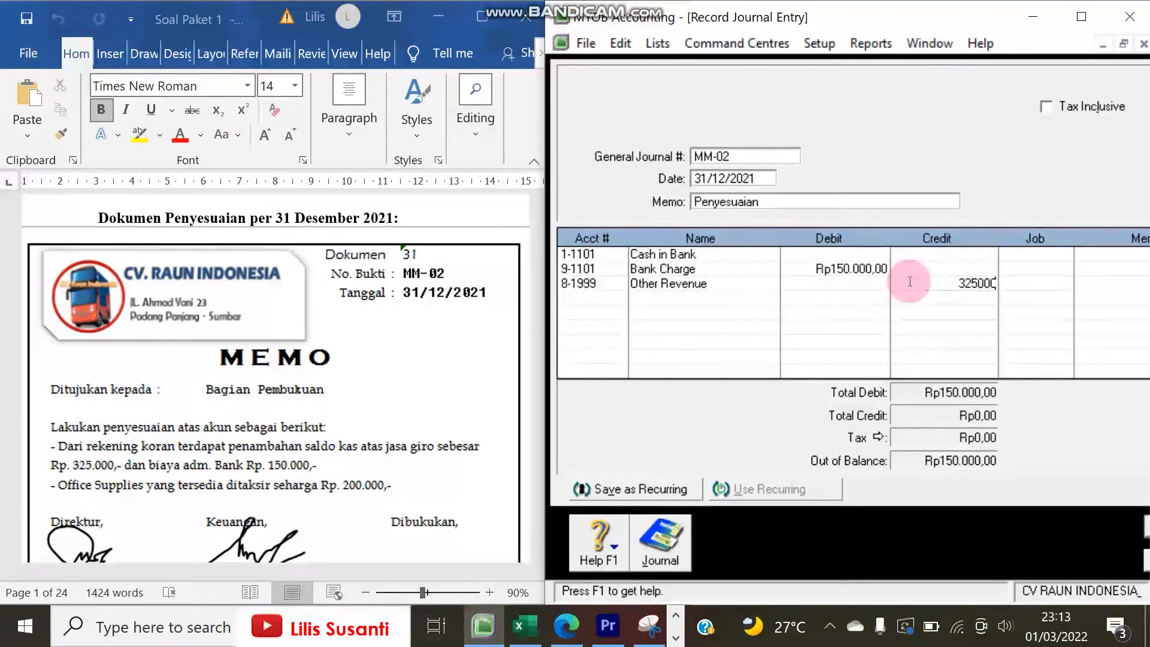
key("Tab")
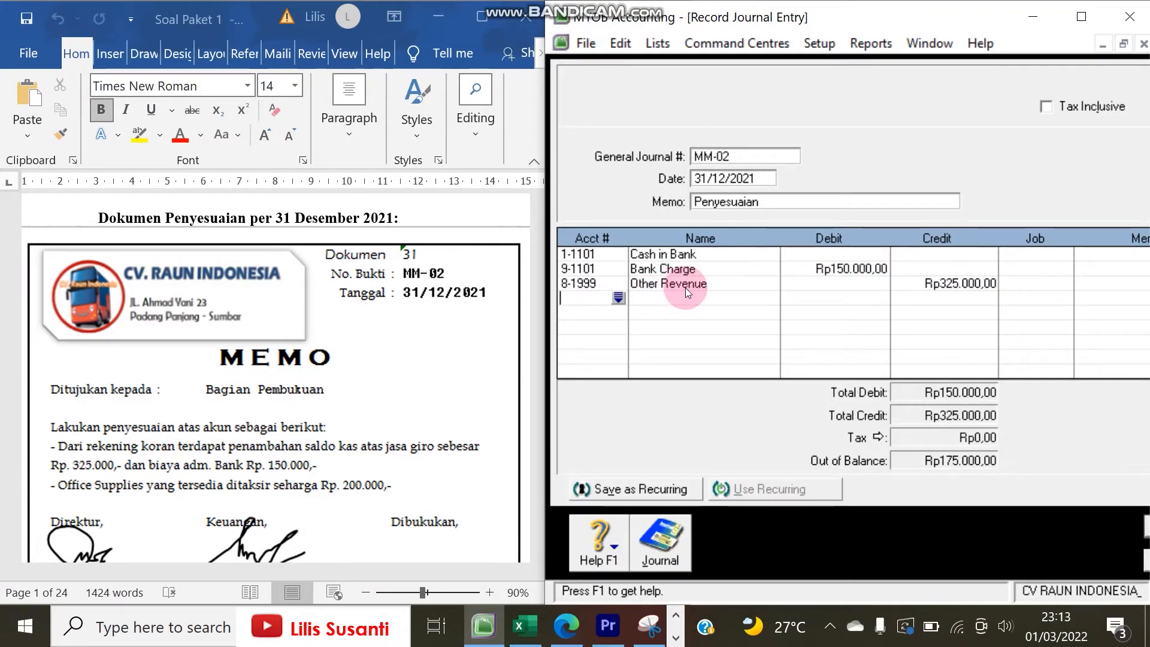
Debit Cash in Bank Rp175.000 to balance the entry and record the journal
left_click(849, 254)
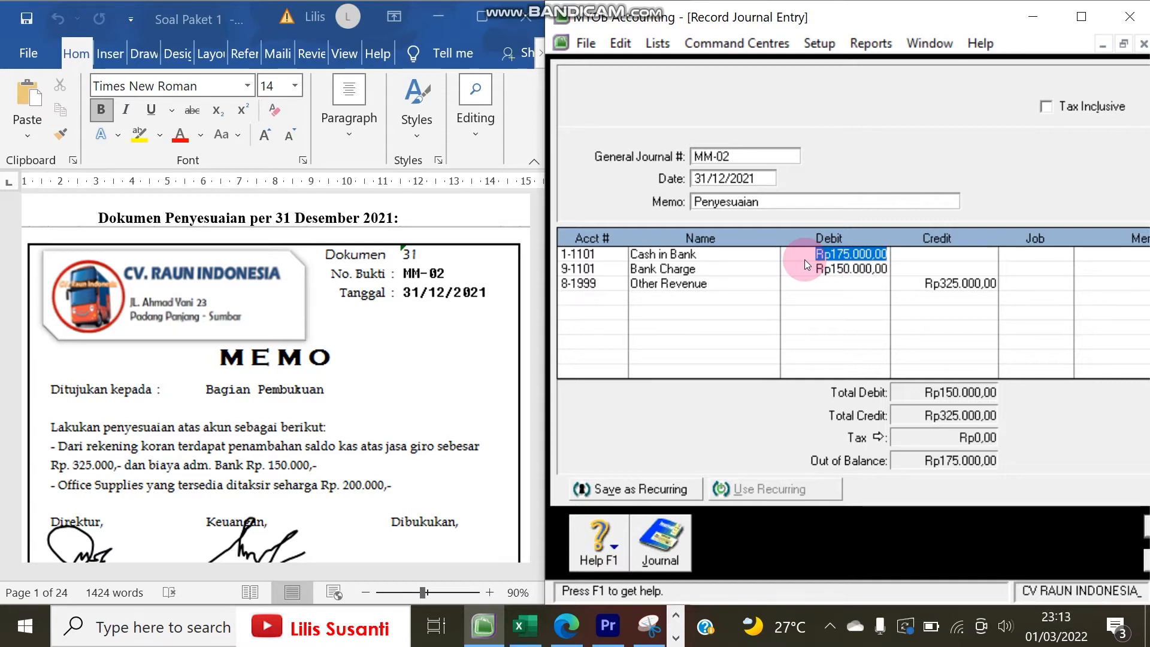
key("Return")
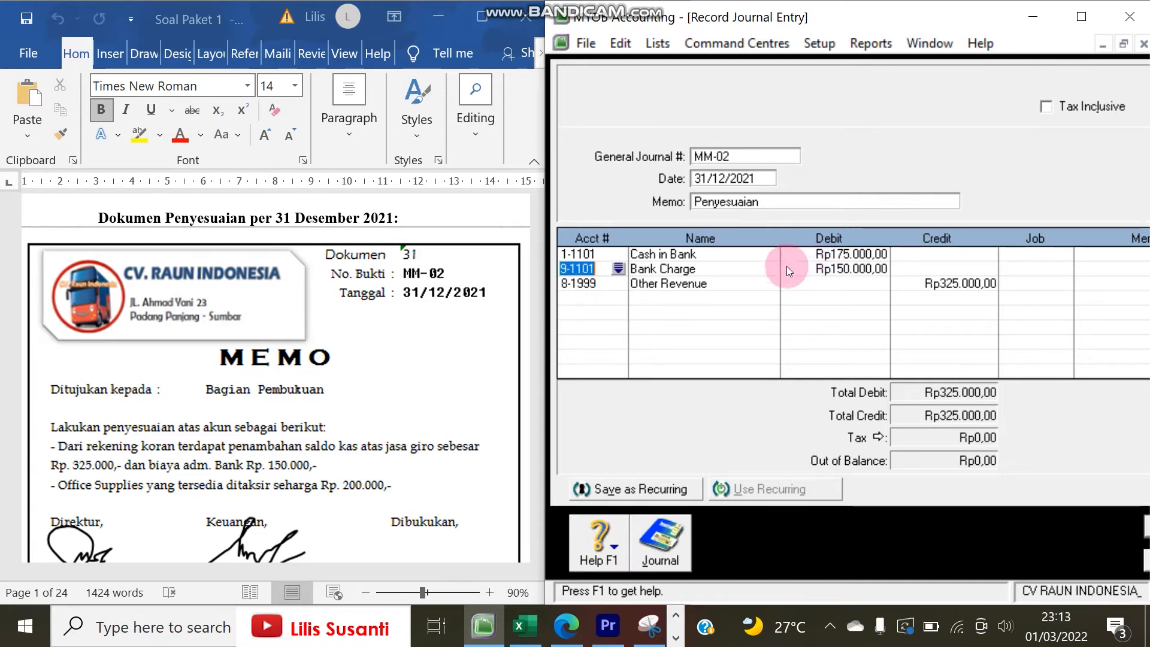
left_click_drag(539, 392, 494, 395)
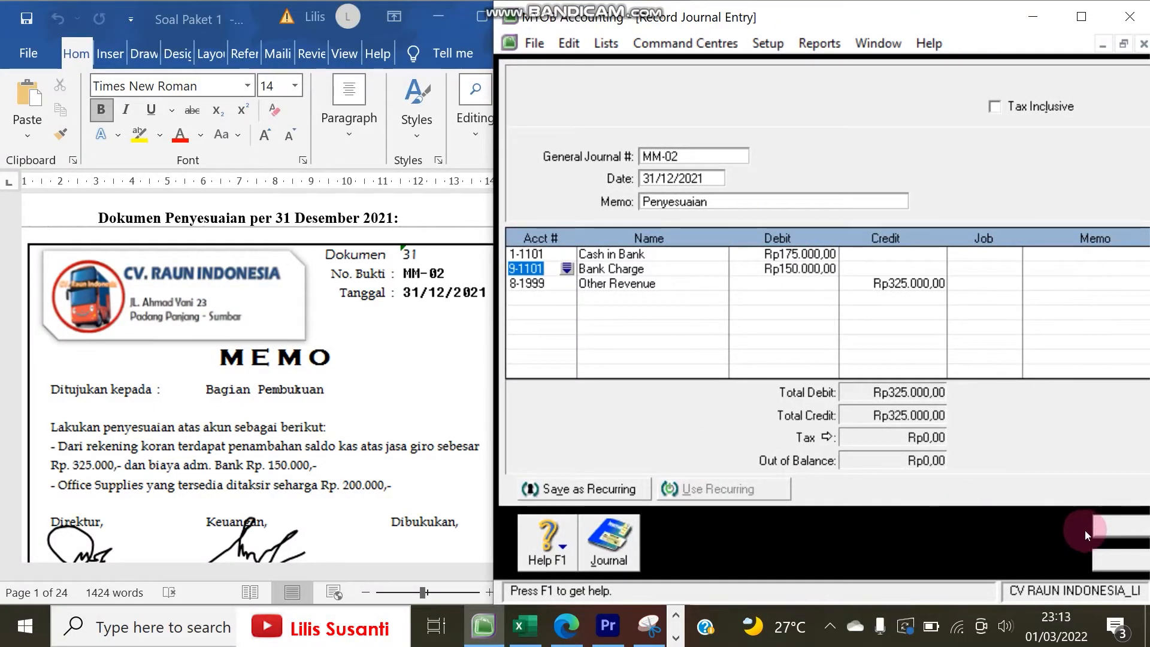
left_click(1101, 526)
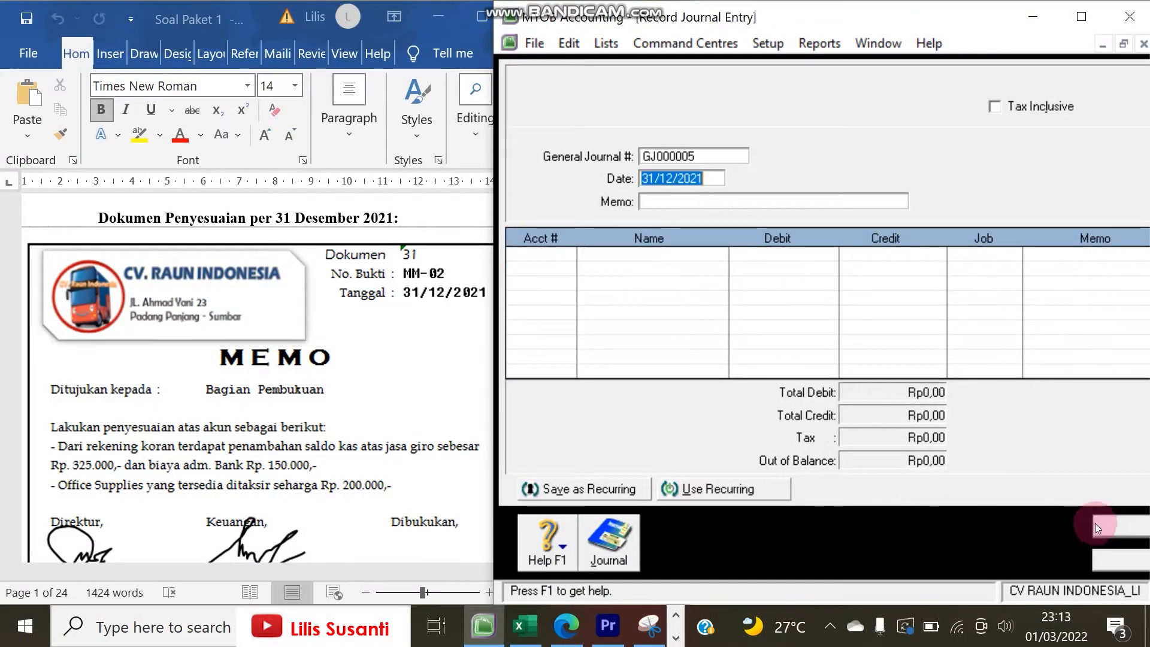
Number the new journal entry MM-02 and enter "Penyesuaian" as its memo
left_click(666, 158)
type("MM-02")
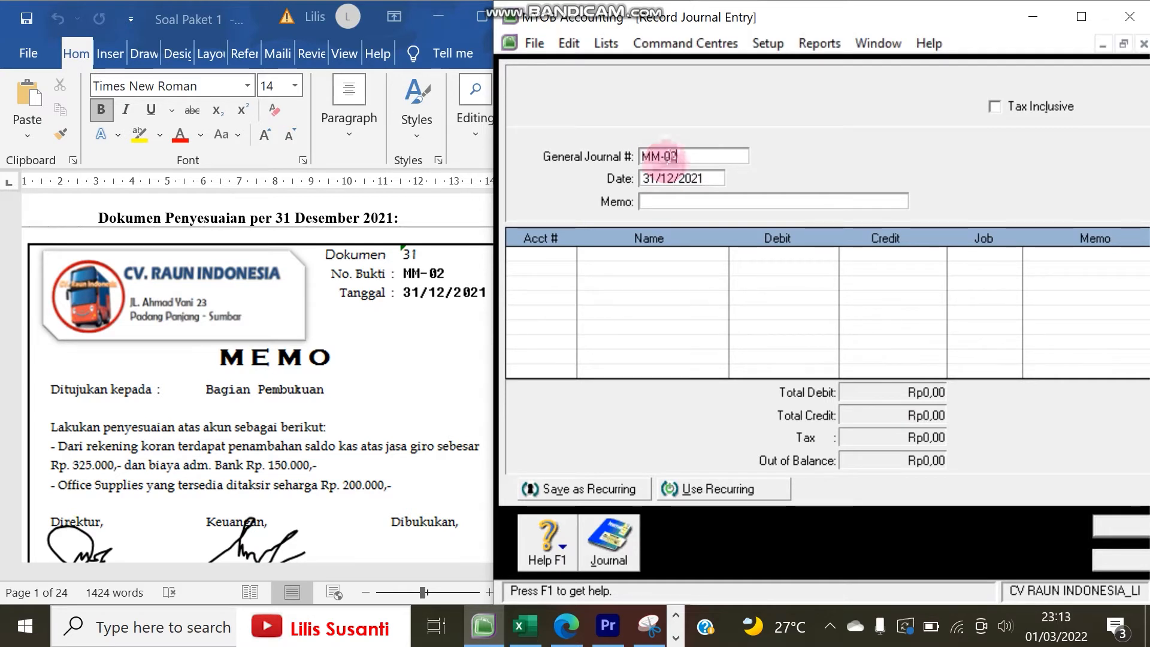
key("Tab")
left_click(670, 205)
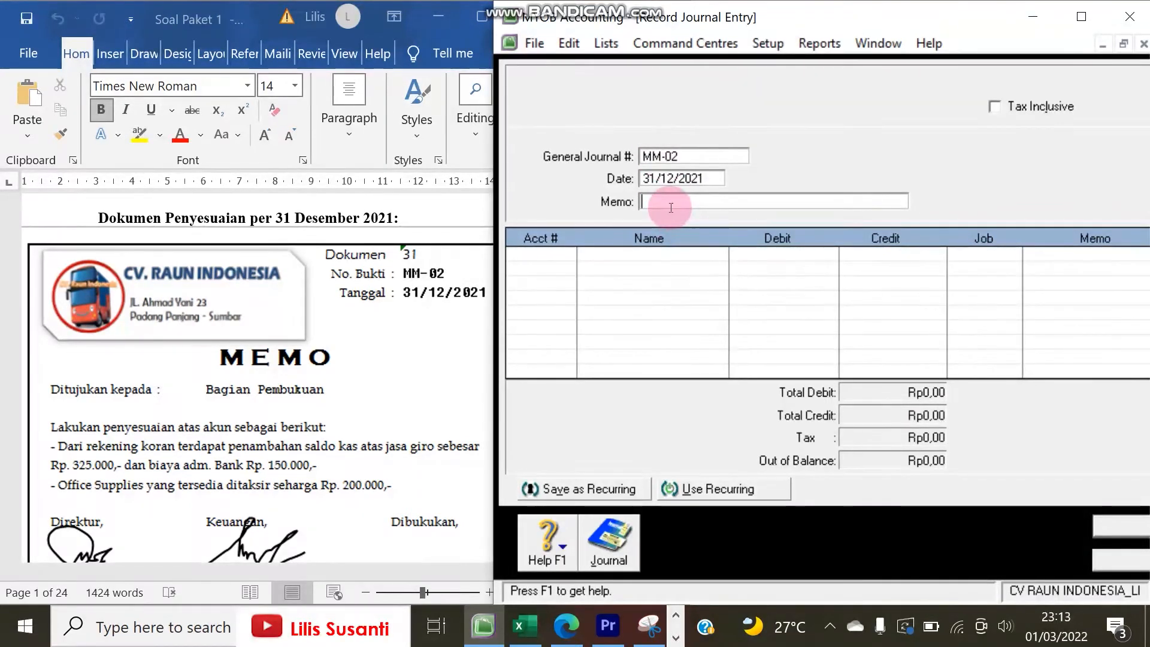
type("Peny")
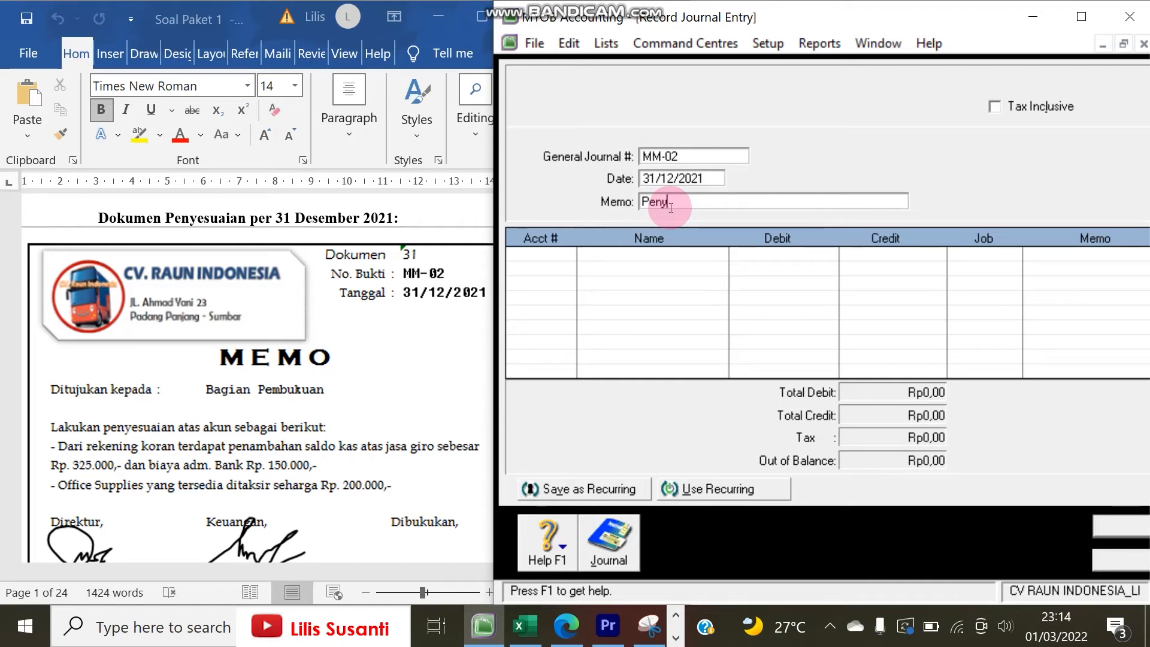
type("esuaian")
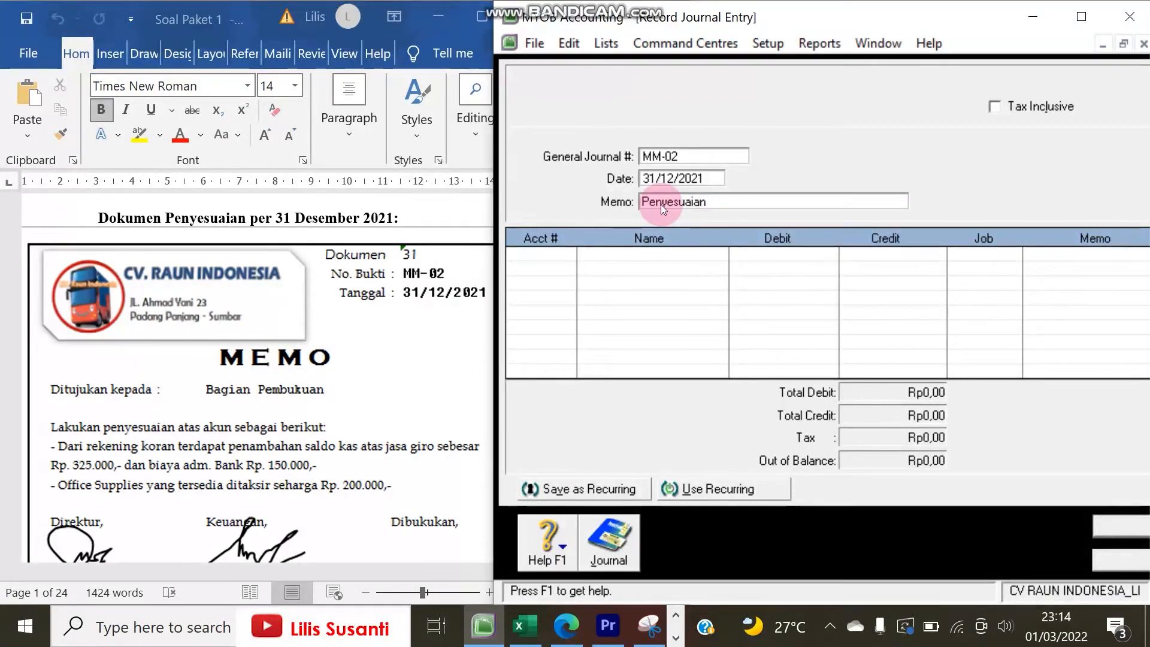
key("Tab")
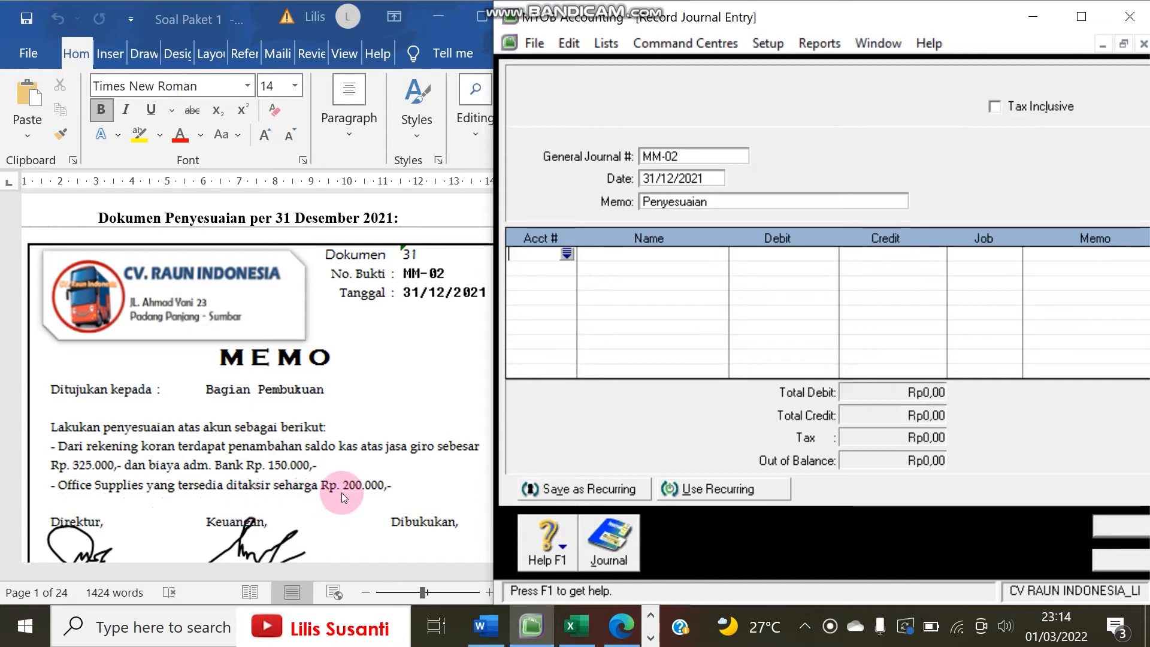
Add account 6-1102 Supplies Expense on the first journal line and 1-1301 Office Supplies on the second
left_click(566, 253)
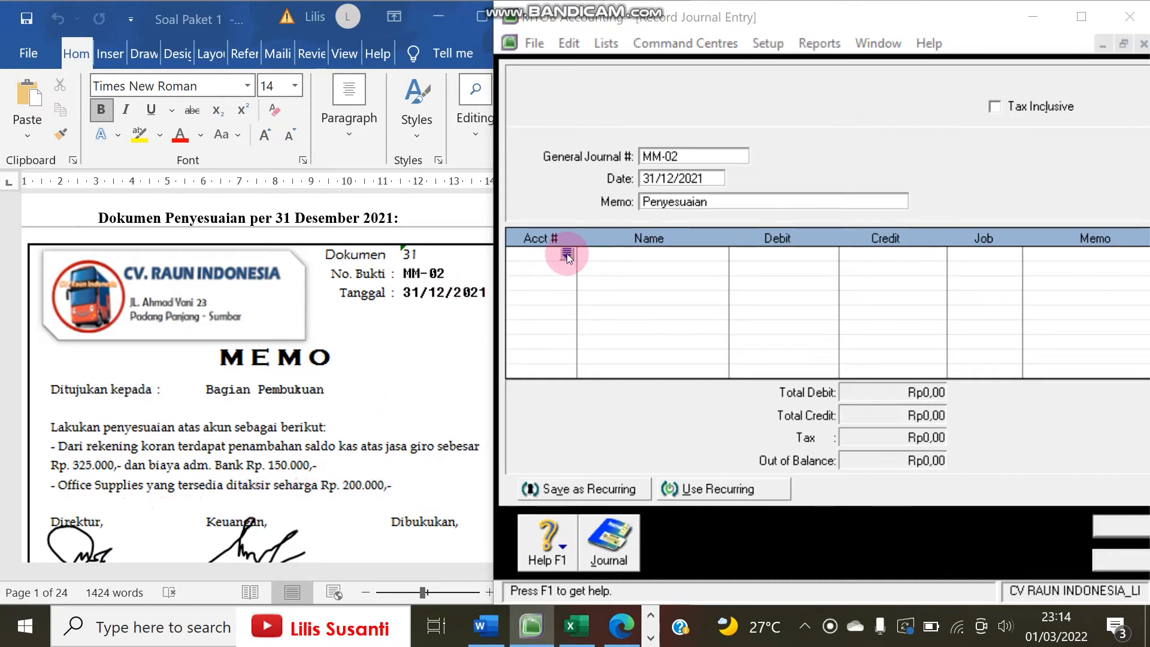
type("6")
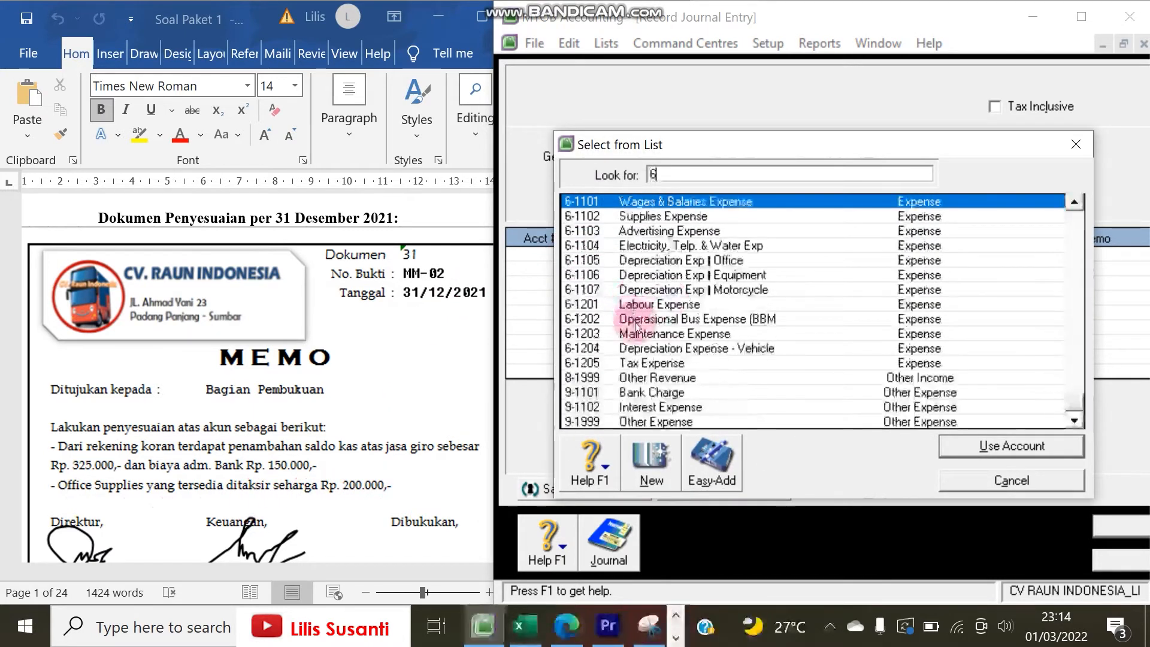
double_click(655, 217)
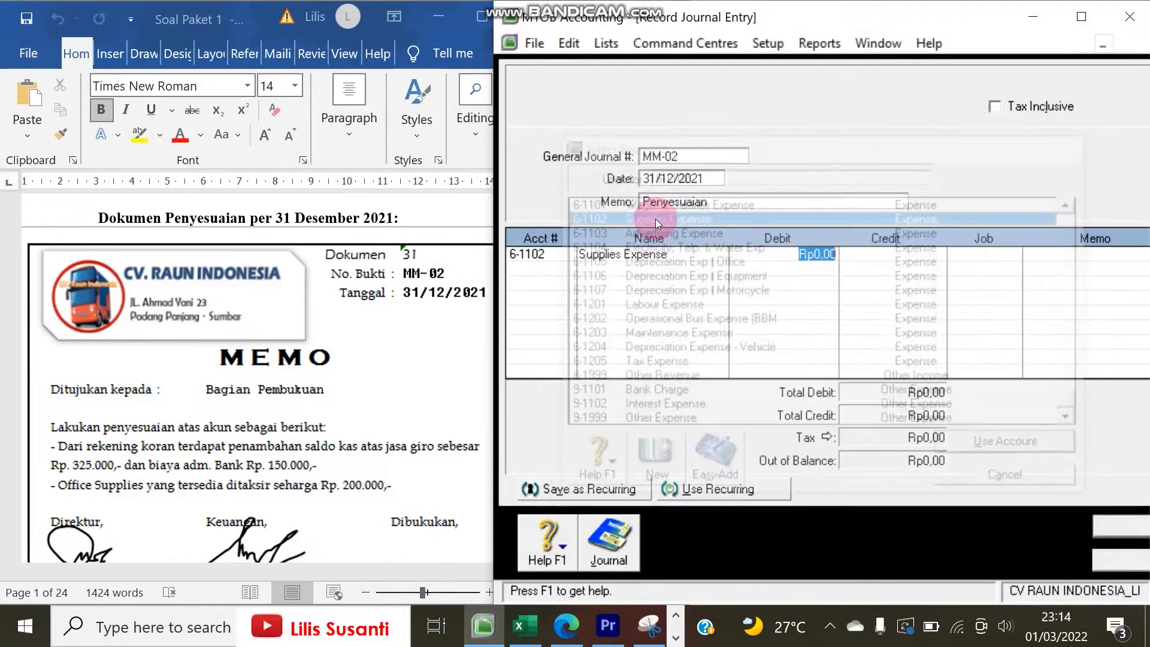
left_click(515, 267)
left_click(565, 270)
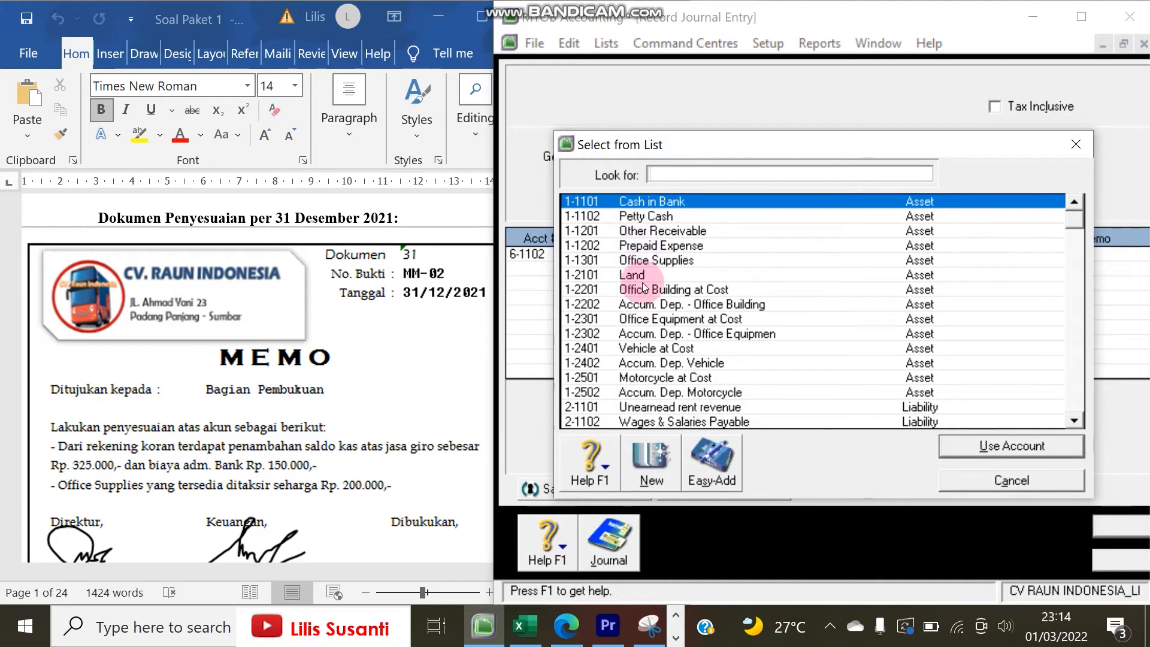
double_click(651, 259)
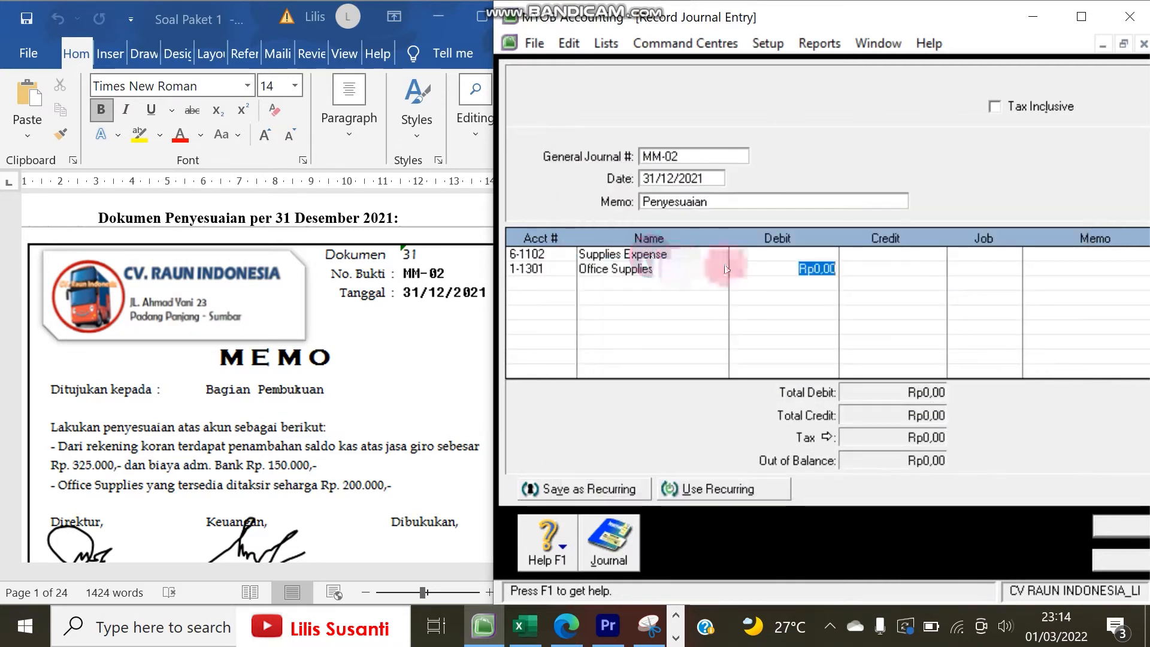
Look up the year-to-date debit balance of Office Supplies in the December 2021 trial balance PDF and return to the memo document
left_click(758, 257)
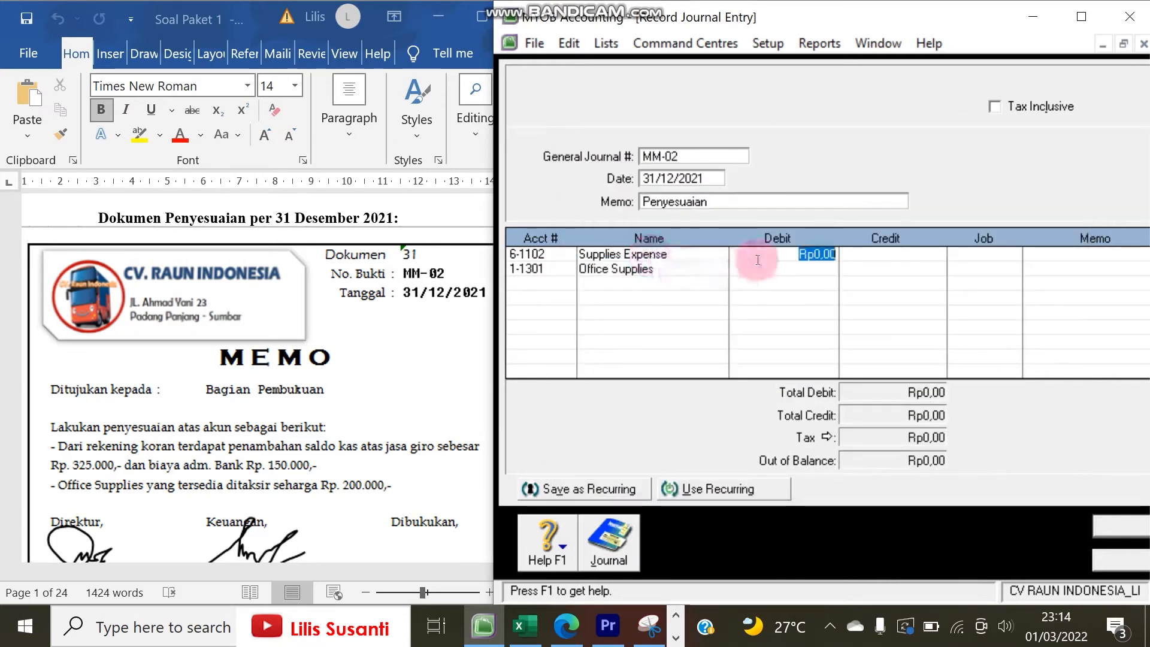
left_click(566, 626)
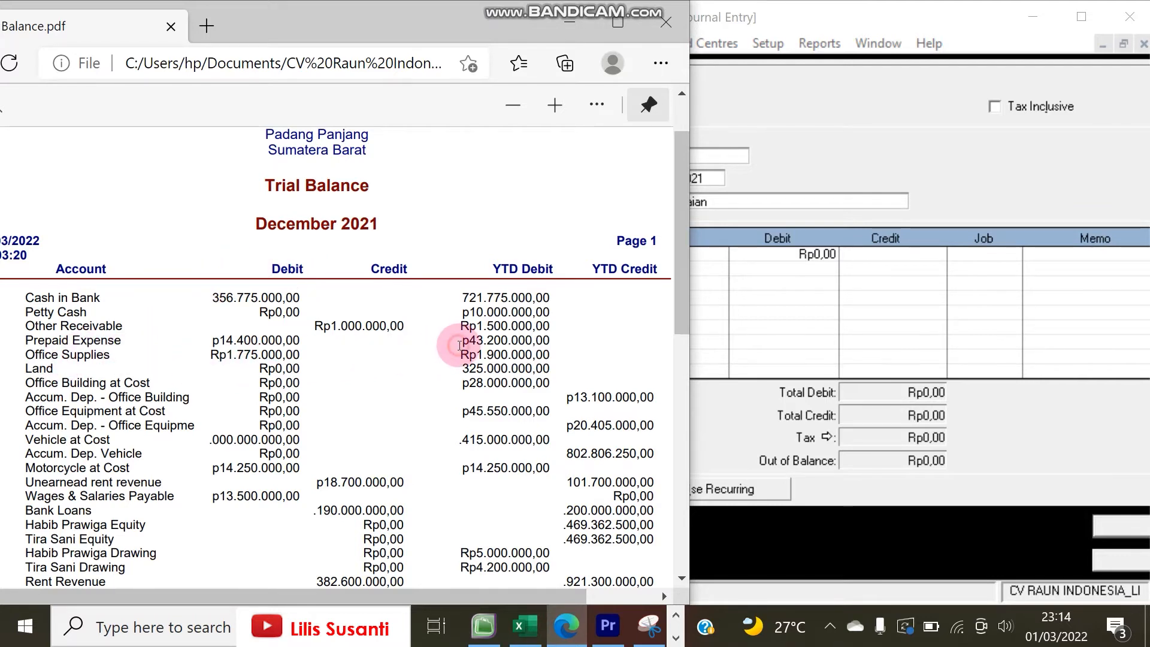
left_click_drag(459, 350, 548, 363)
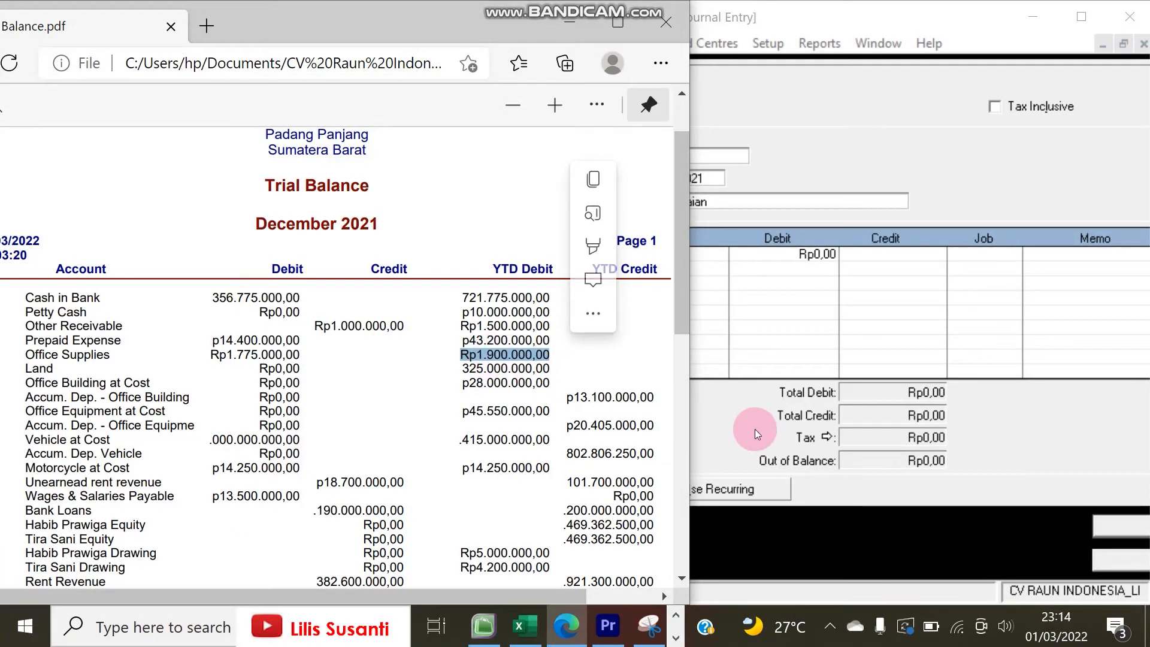
left_click(731, 420)
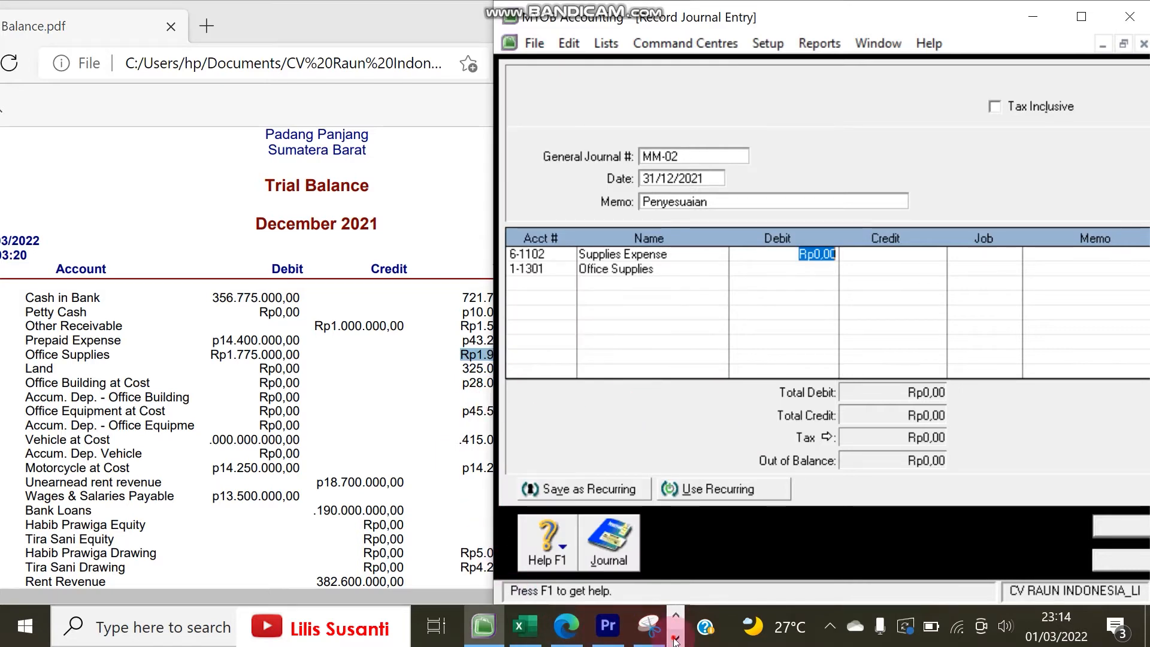
left_click(676, 615)
left_click(648, 625)
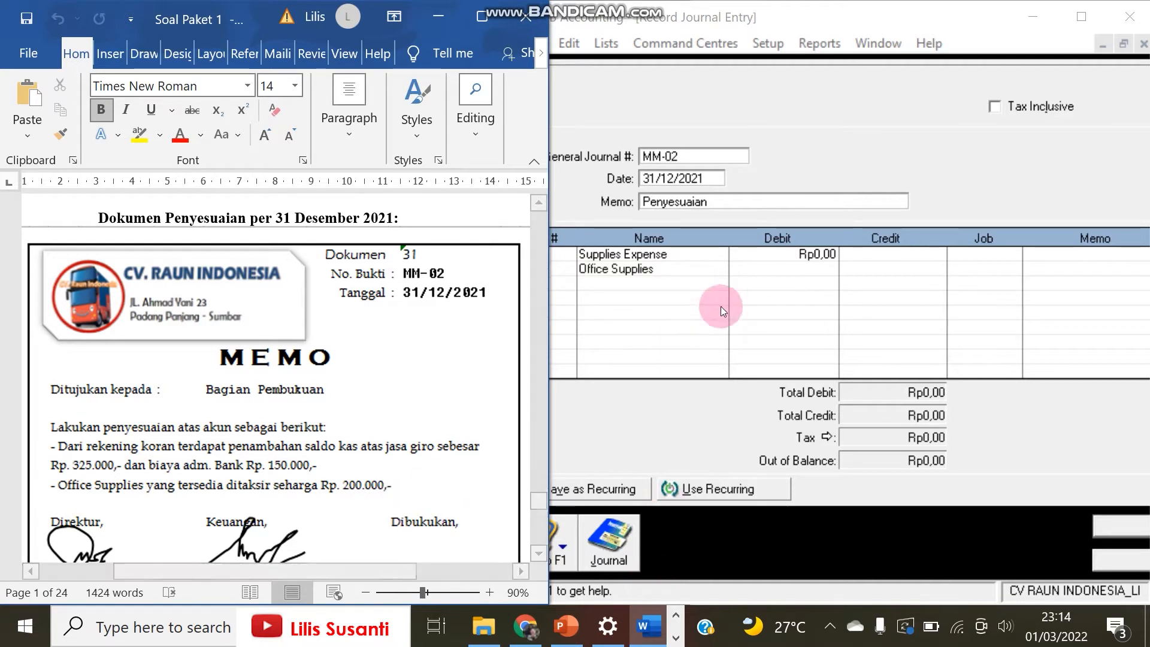
Debit Supplies Expense Rp1.700.000, credit Office Supplies the same amount and record the journal
left_click(784, 254)
type("1.700.000")
key("Return")
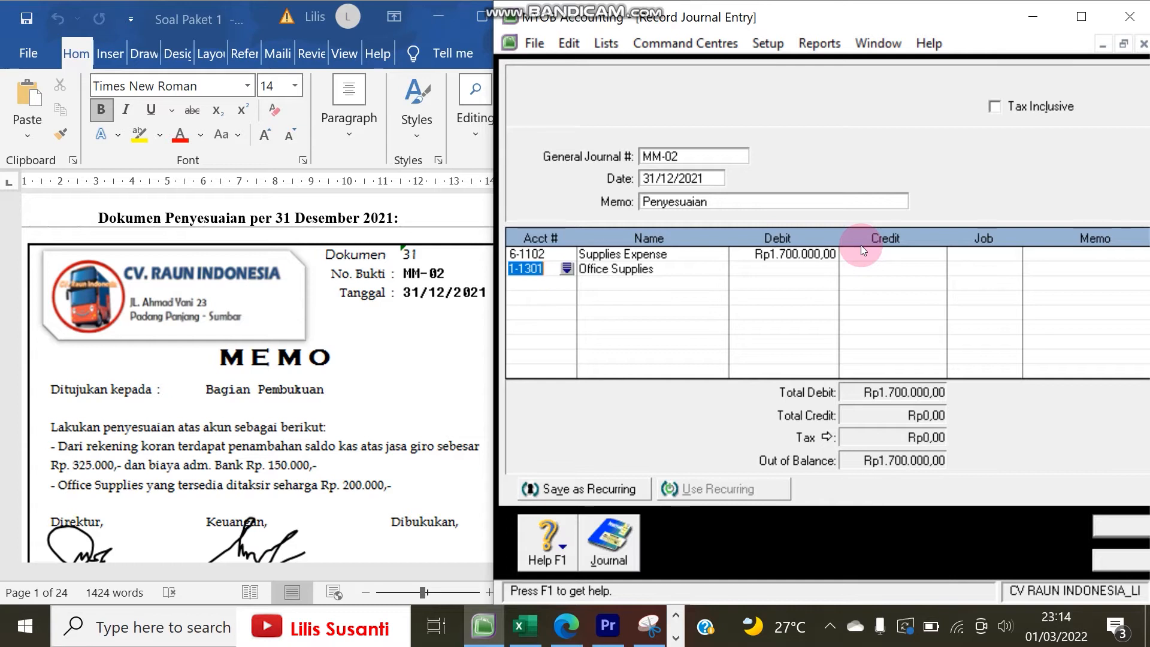
key("Tab")
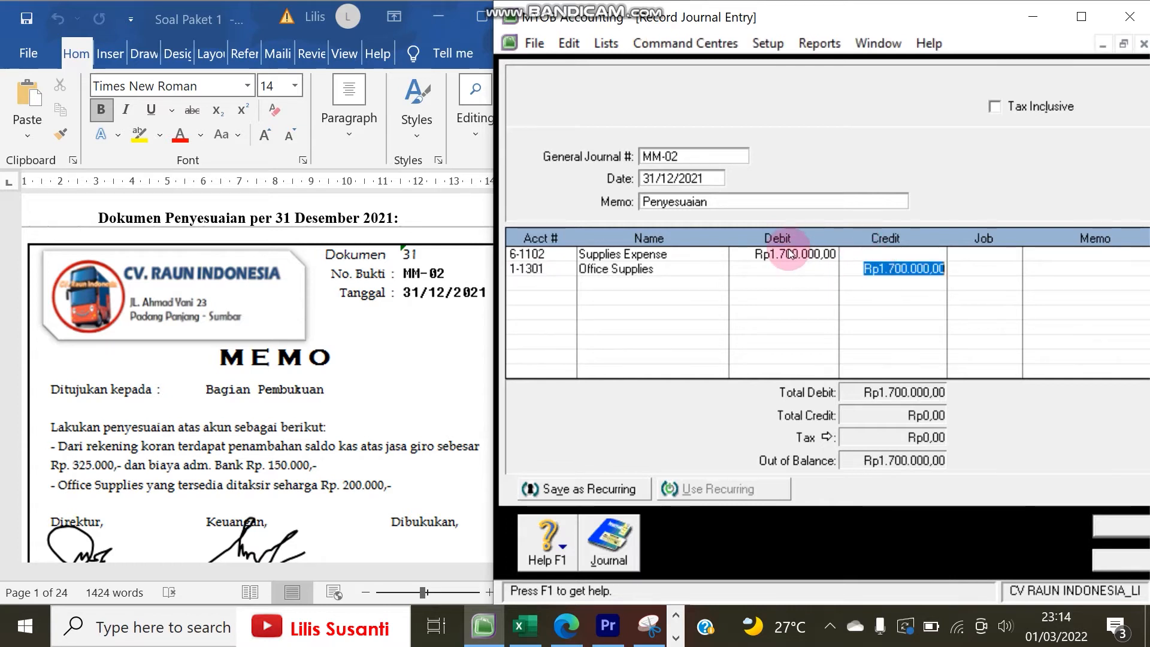
left_click(566, 625)
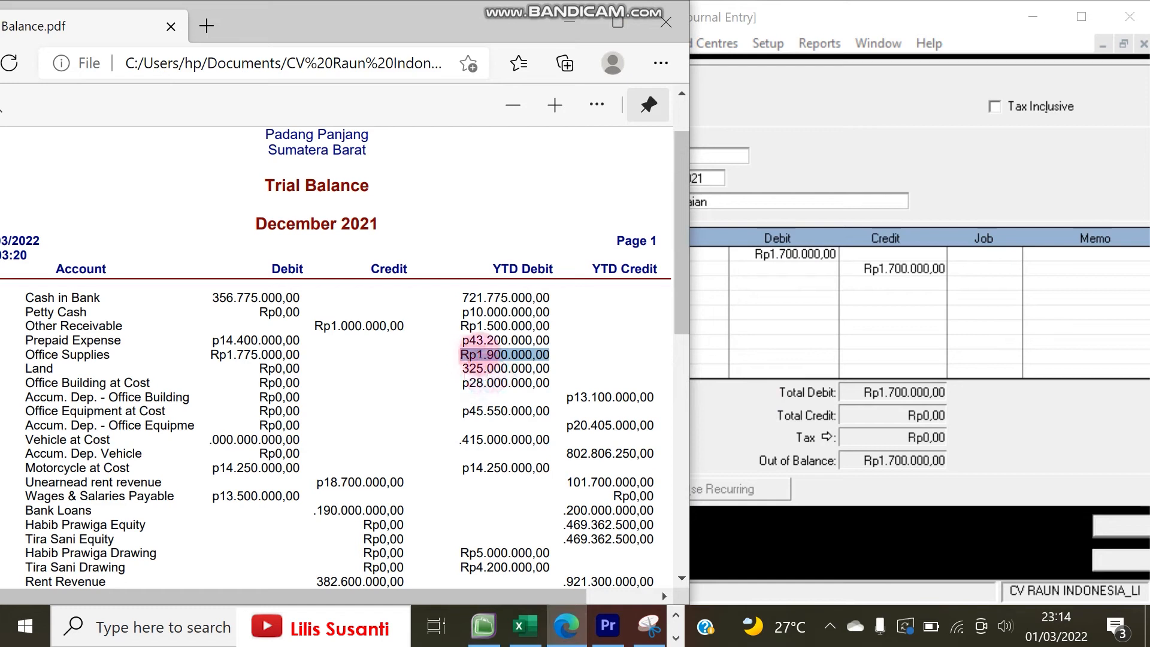
left_click(569, 24)
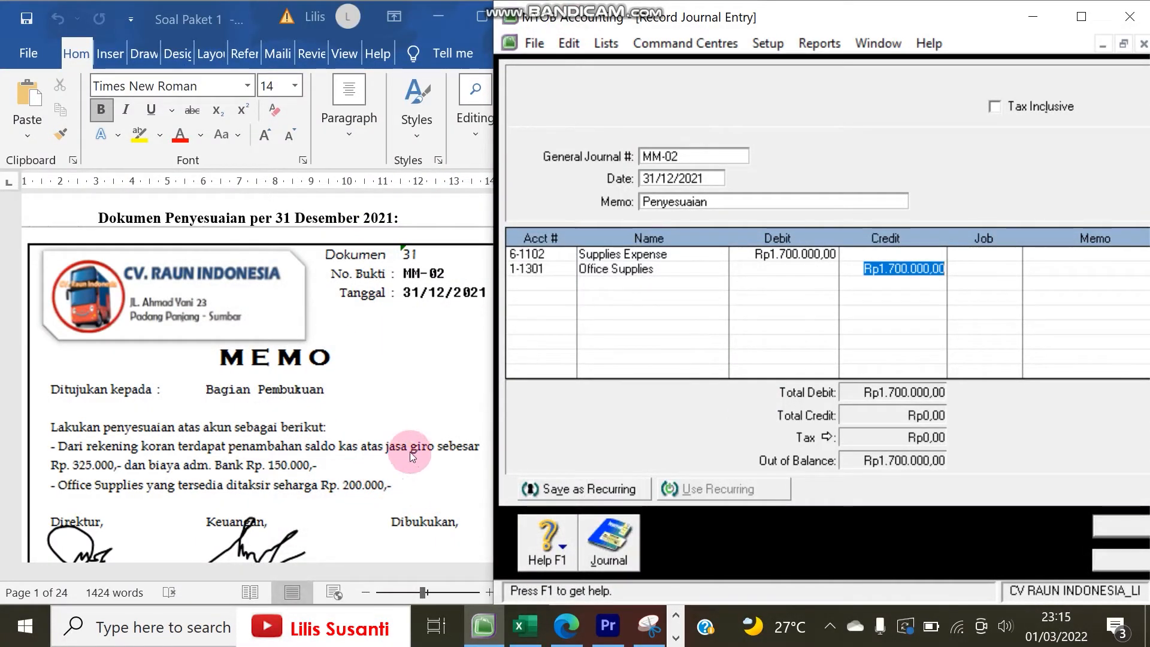
left_click(1105, 525)
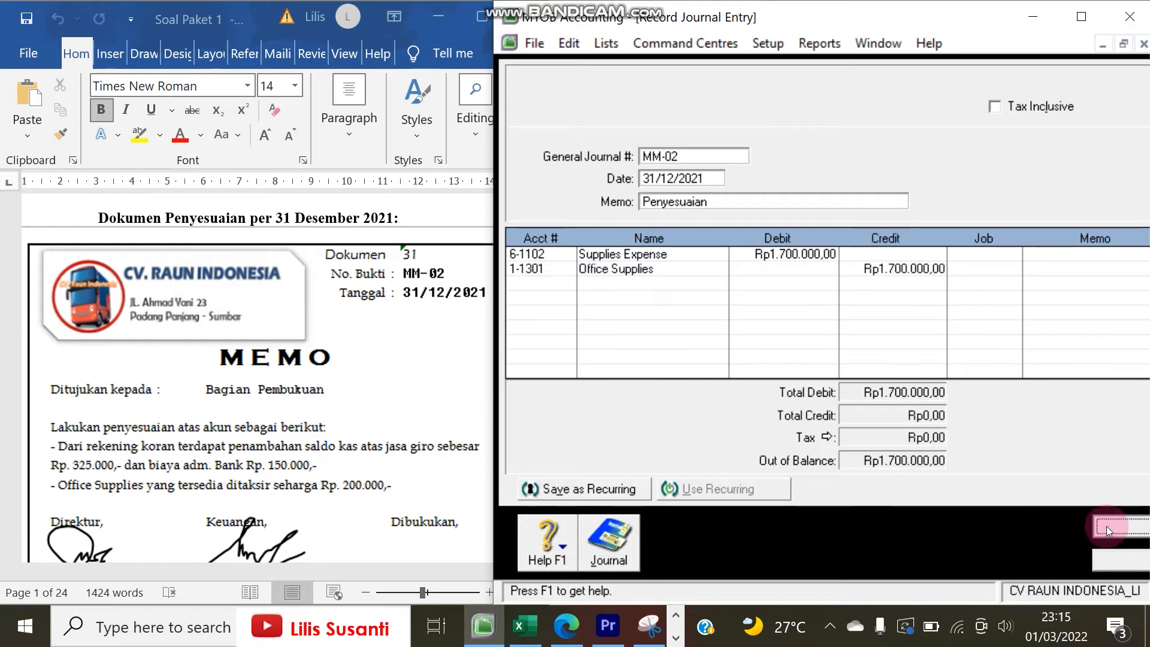
Number the new journal entry MM-03 after the next memo document and enter "Penyesuaian" as its memo
left_click(245, 382)
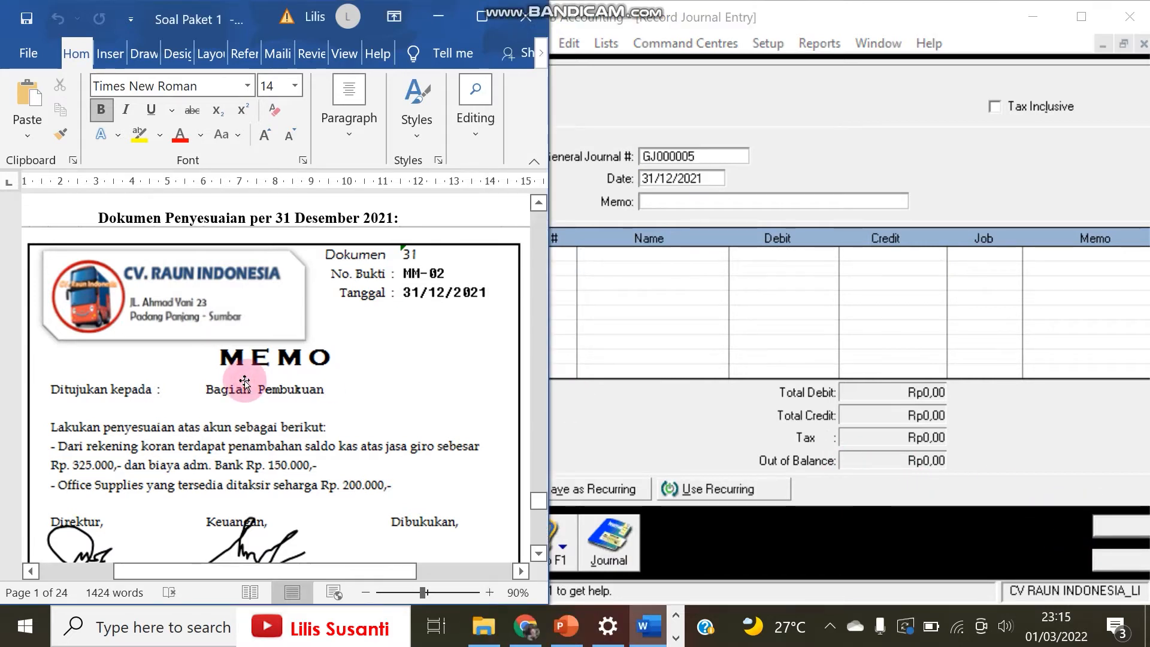
scroll(245, 381, "down", 5)
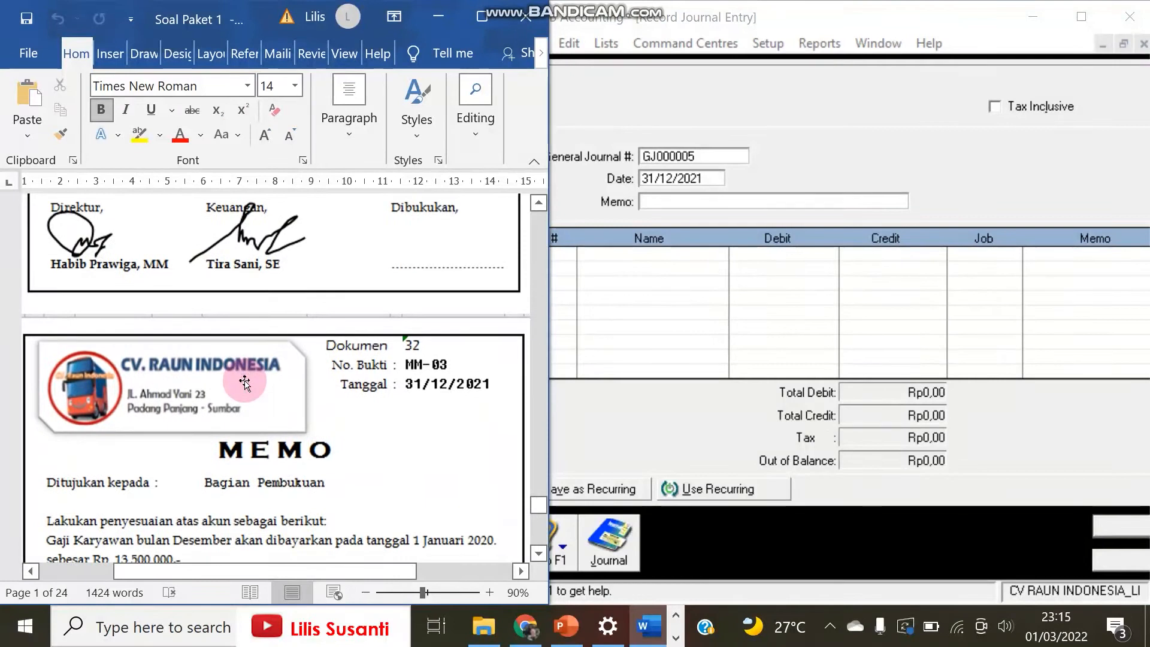
scroll(245, 381, "down", 3)
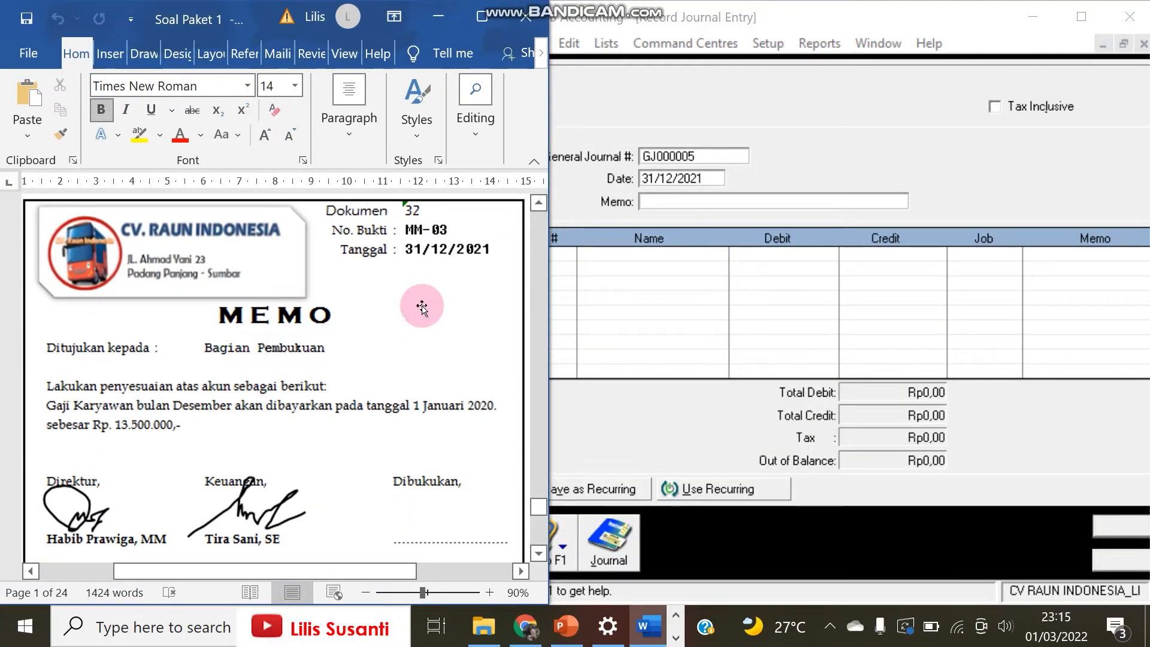
left_click(664, 158)
left_click(667, 157)
type("MM")
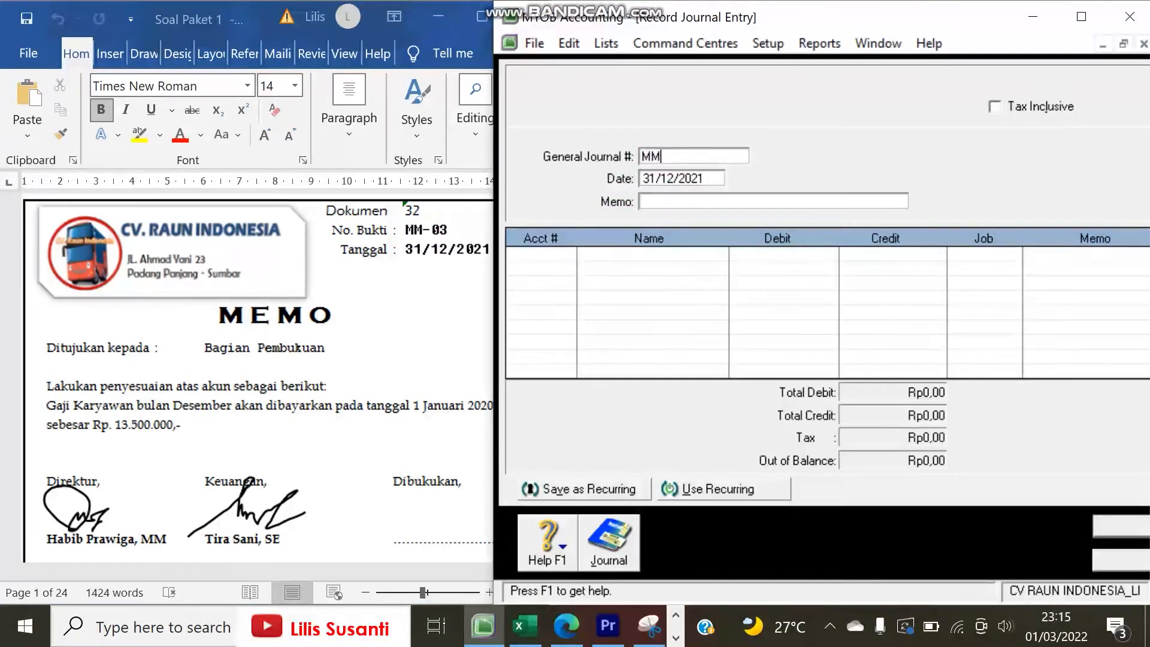
type("-03")
key("Tab")
key("Tab")
type("Penyesuaian")
key("Tab")
Add account 6-1101 Wages & Salaries Expense on the first line with a debit of Rp13.500.000
left_click(126, 353)
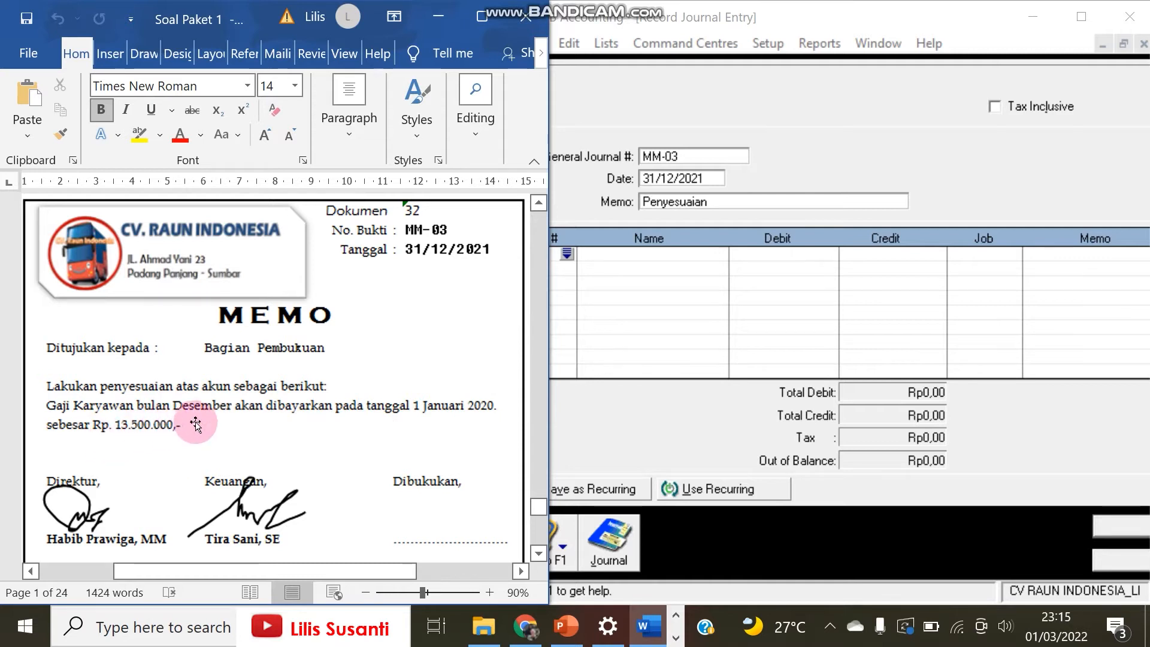
left_click(566, 254)
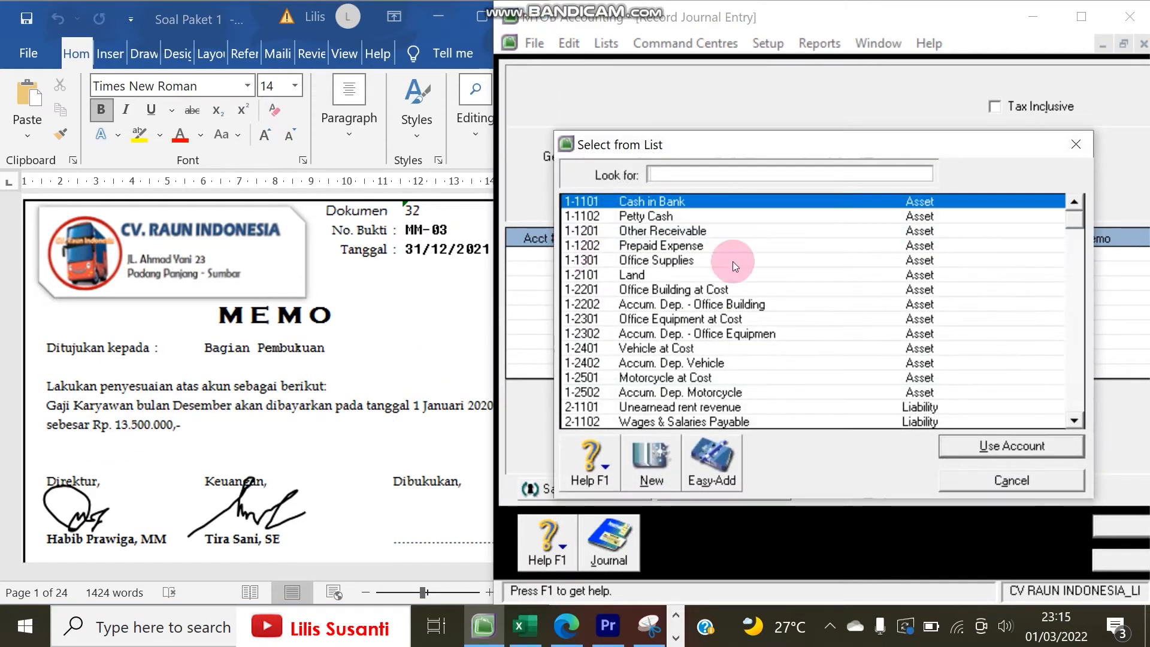
type("6-1101")
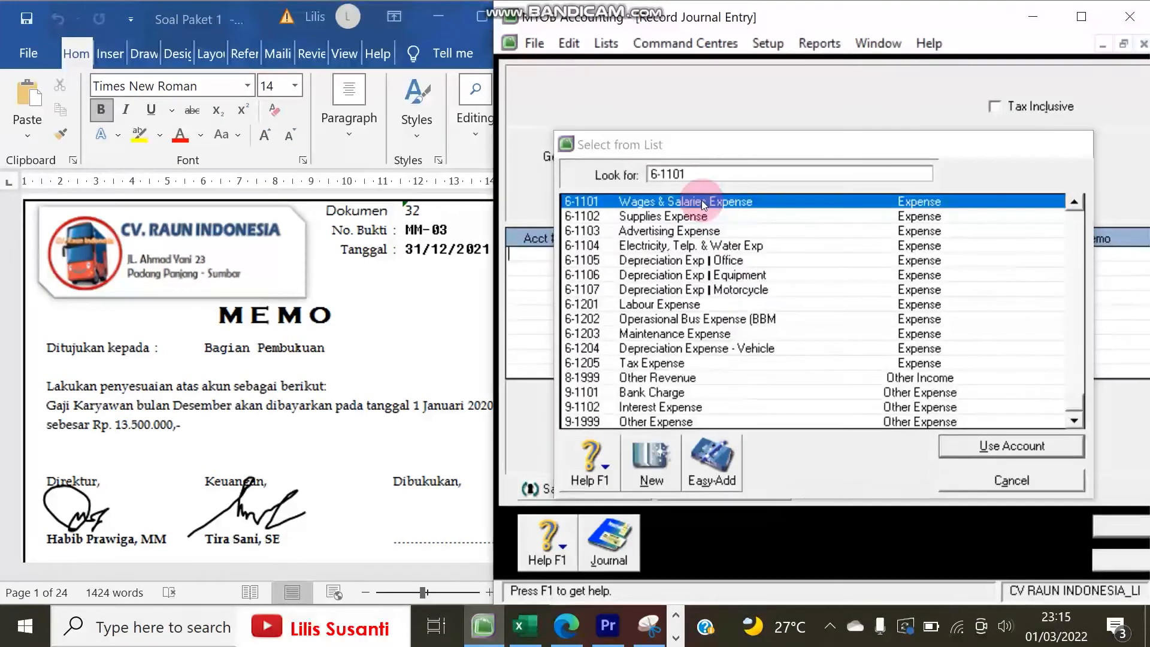
double_click(702, 200)
type("13500000")
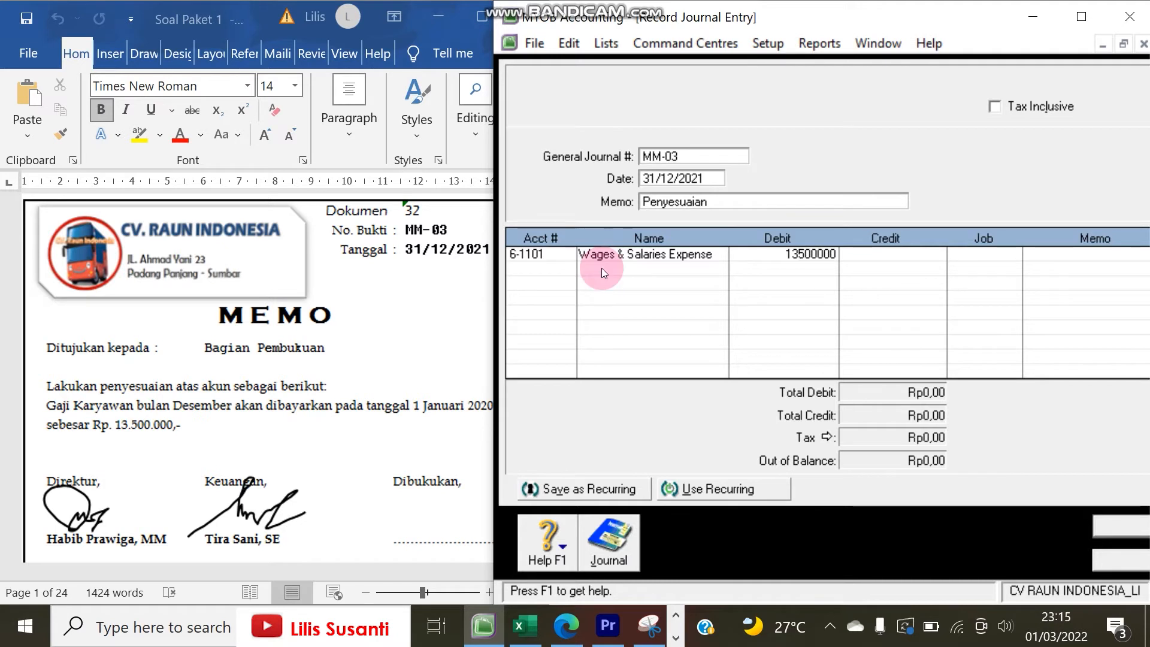
key("Return")
Add account 2-1102 Wages & Salaries Payable with a credit of Rp13.500.000 and record the journal
key("Return")
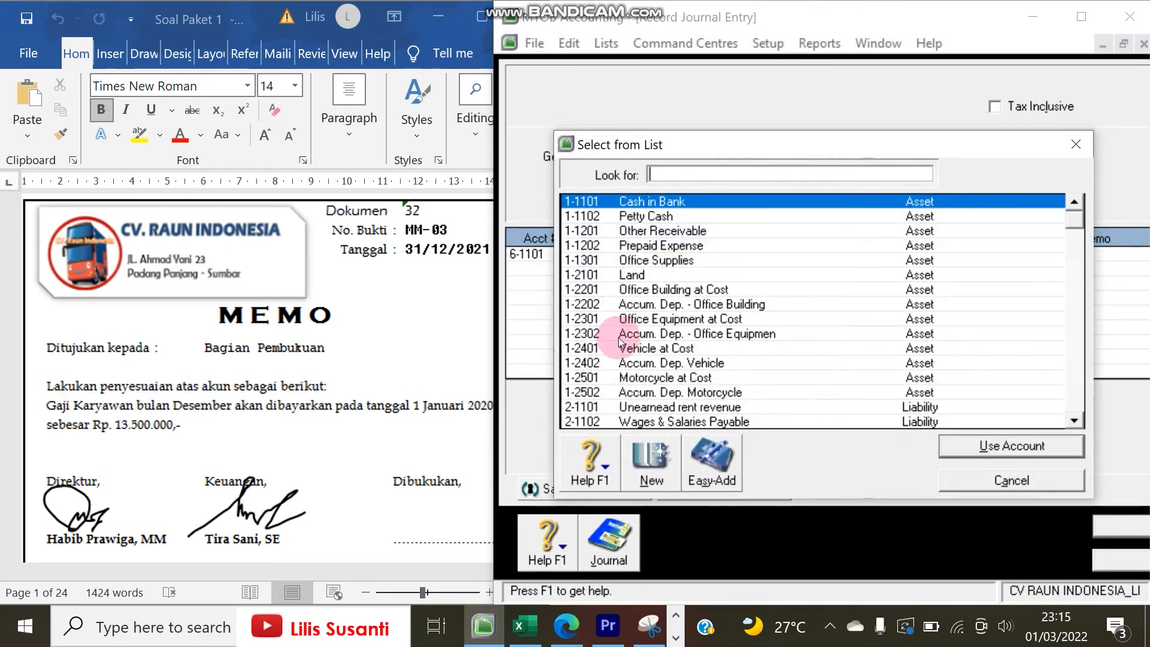
type("2-1102")
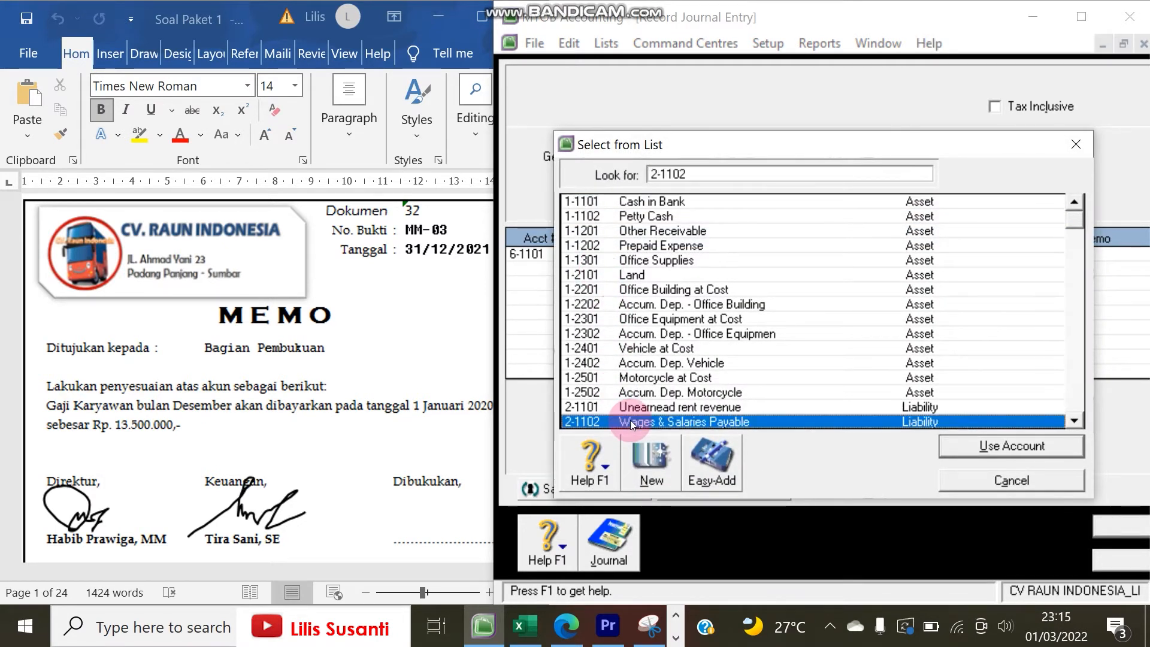
key("Return")
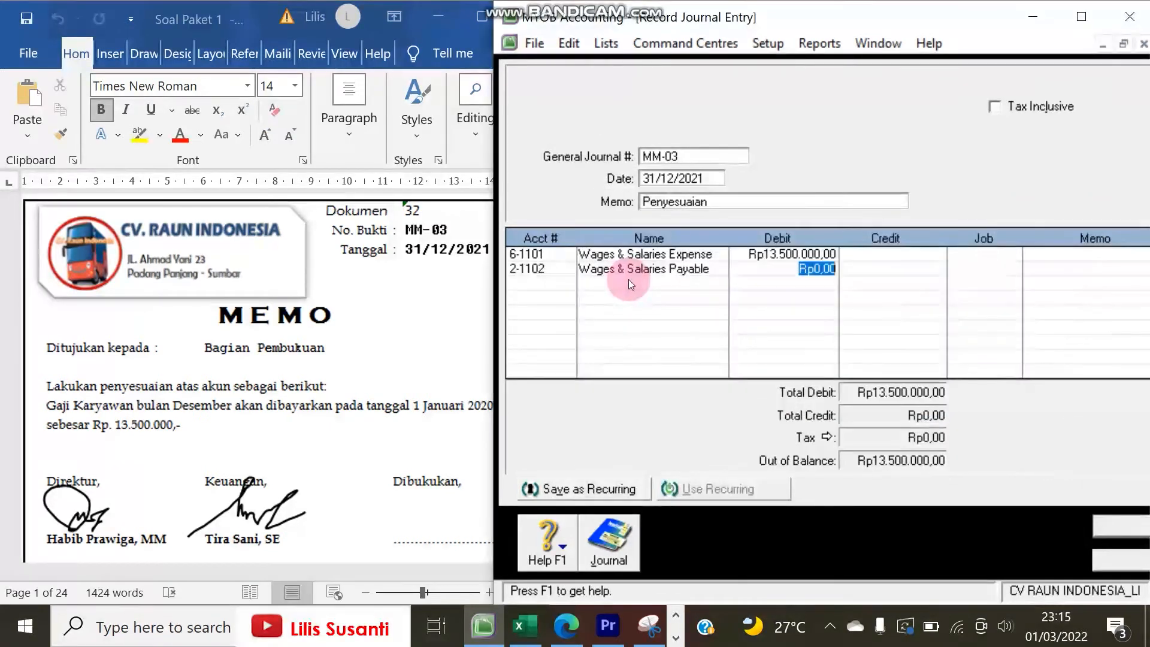
key("Tab")
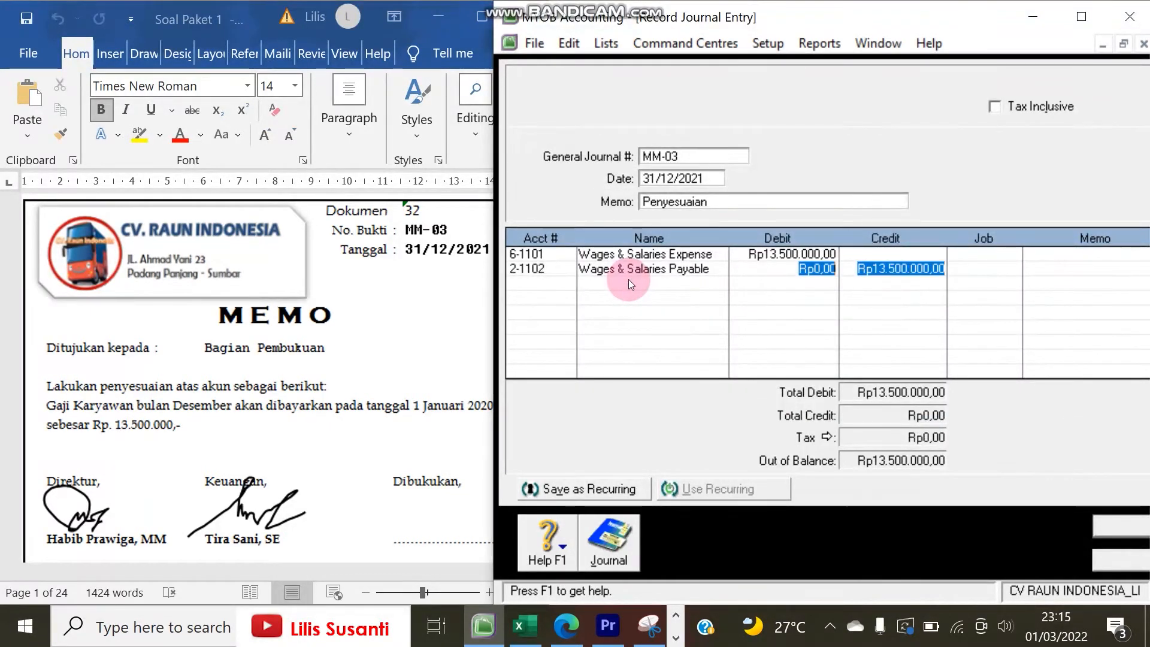
key("Tab")
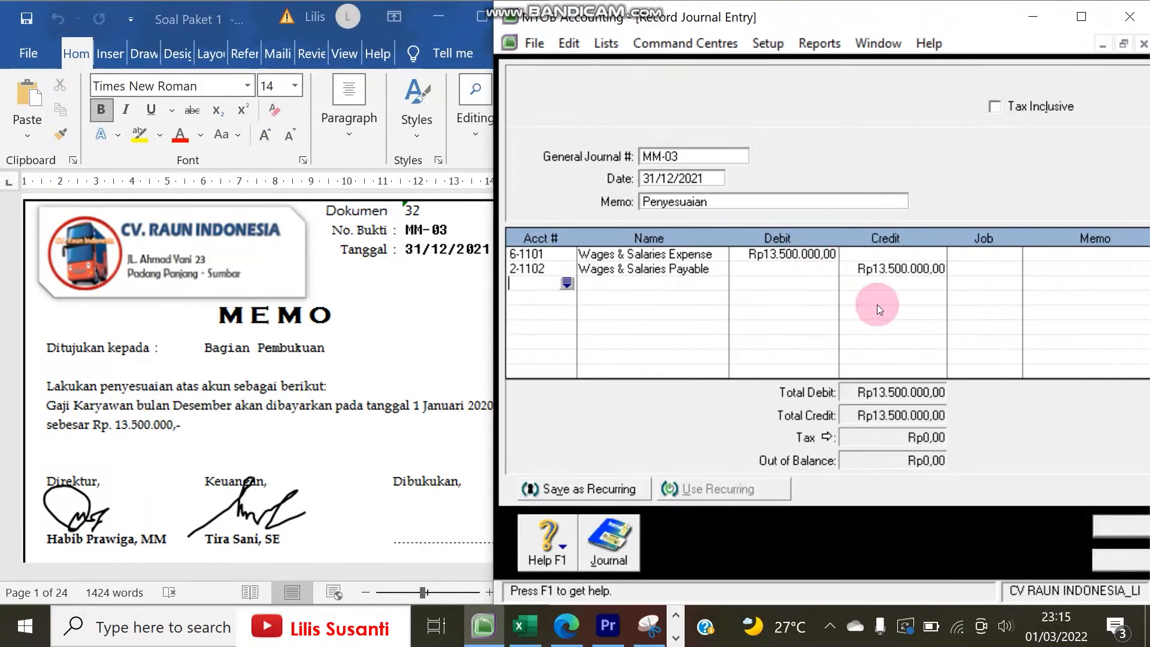
left_click(1105, 530)
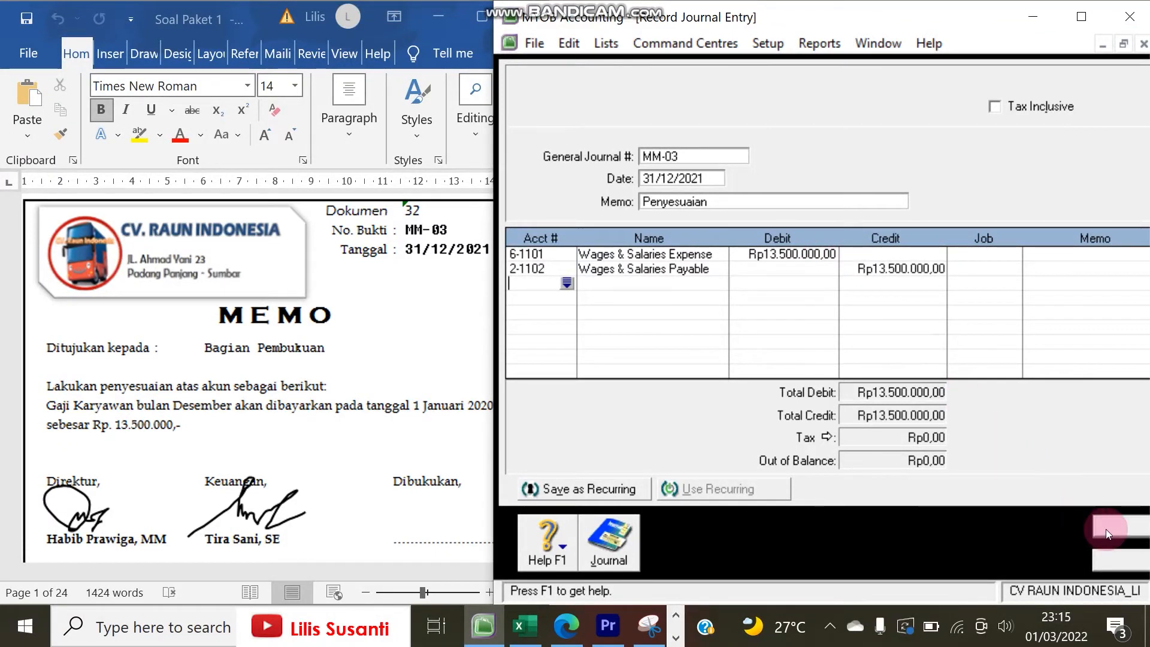
Number the next journal entry MM-04 after the building depreciation memo, enter "Penyesuaian" as its memo and open the account list
left_click(244, 349)
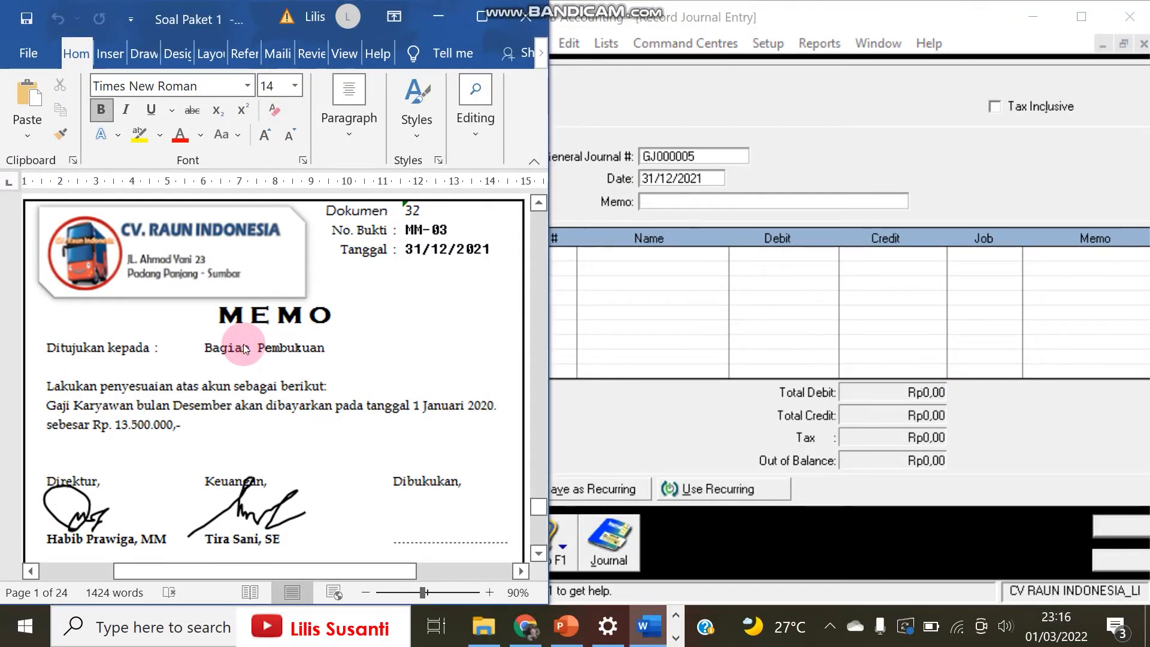
scroll(245, 349, "down", 15)
scroll(244, 346, "down", 3)
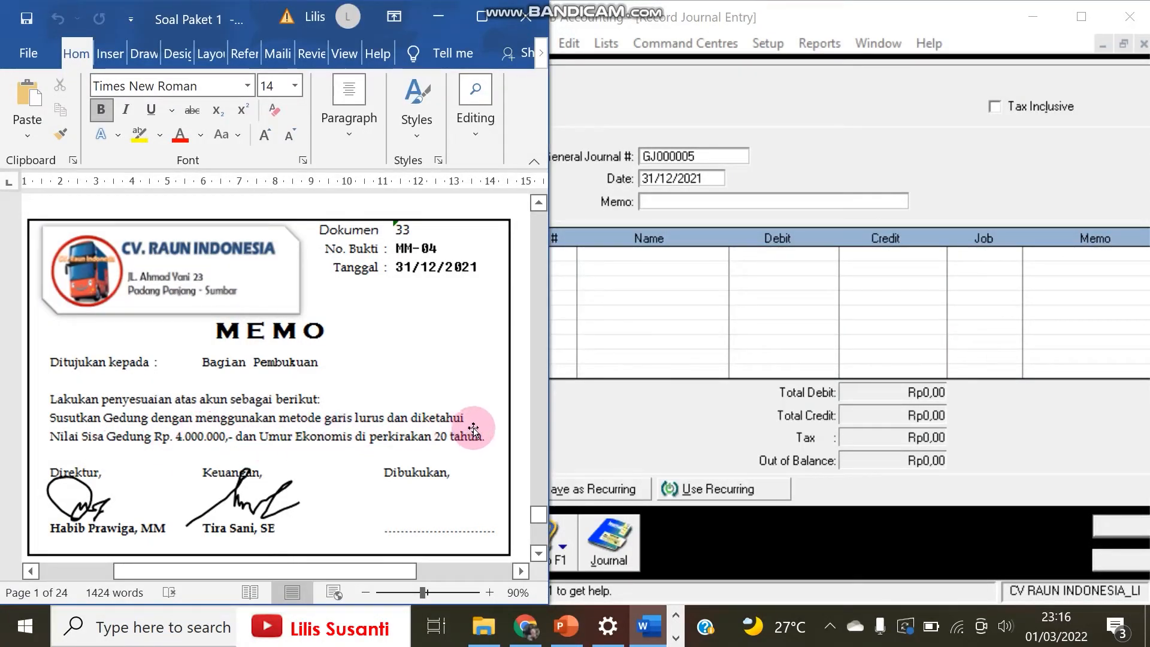
left_click(666, 157)
left_click(666, 156)
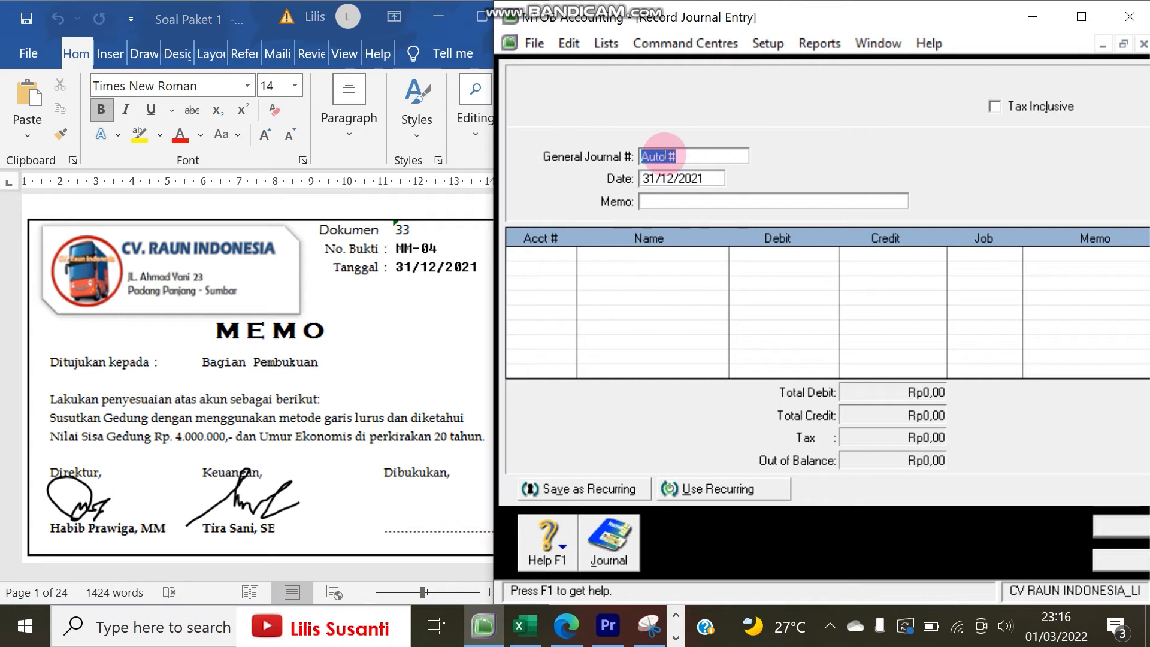
type("MM-0")
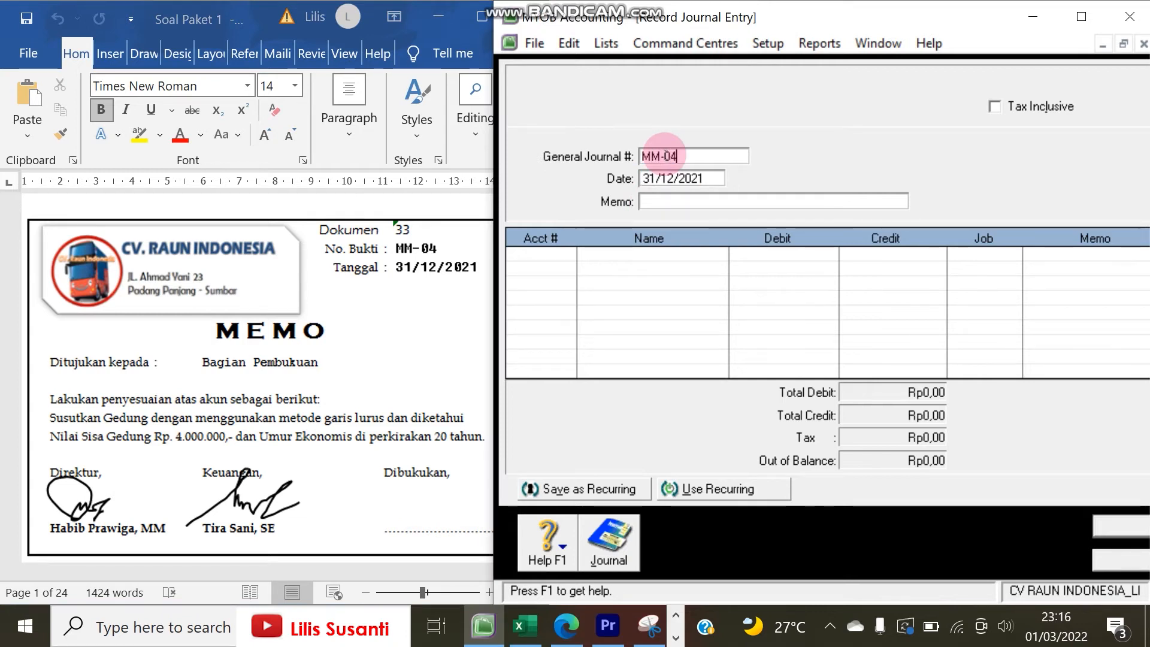
type("4")
key("Tab")
key("Tab")
type("P")
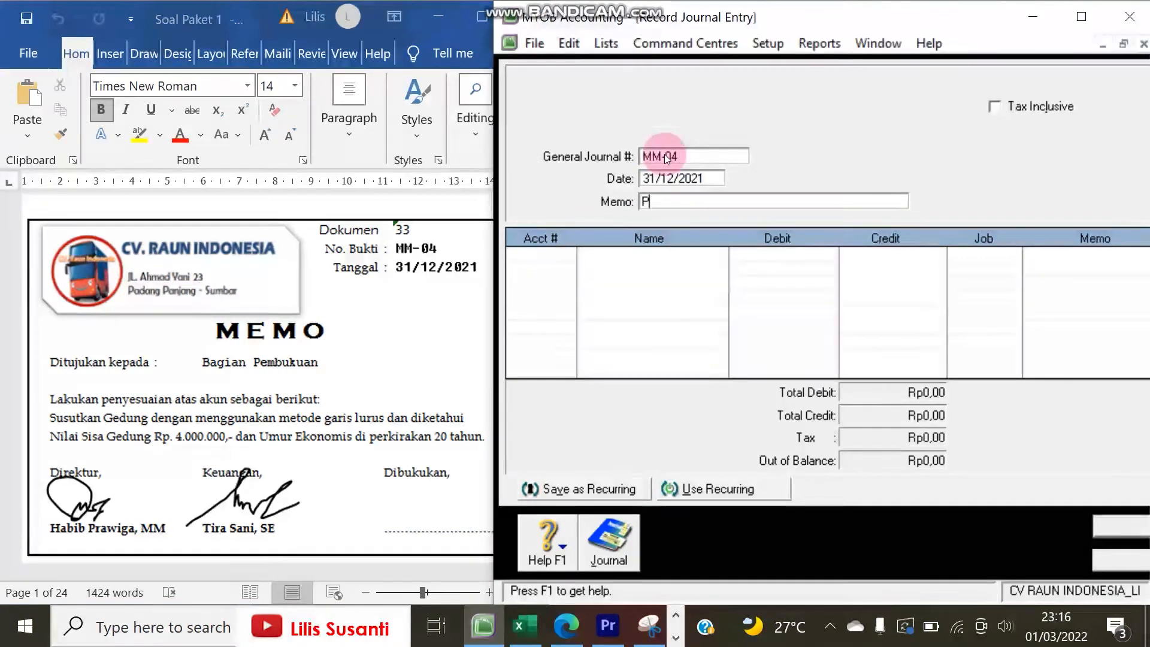
type("enyesuaian")
key("Tab")
key("Tab")
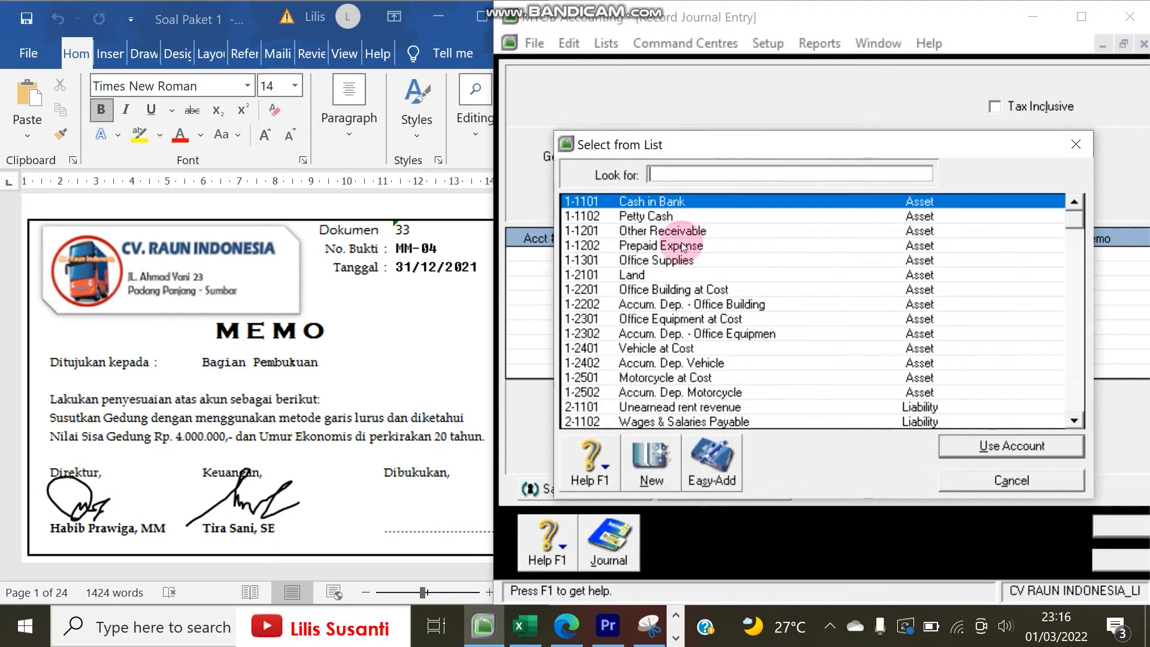
Add accounts 6-1105 Depreciation Exp Office and 1-2202 Accum. Dep. - Office Building on the first two journal lines
type("6")
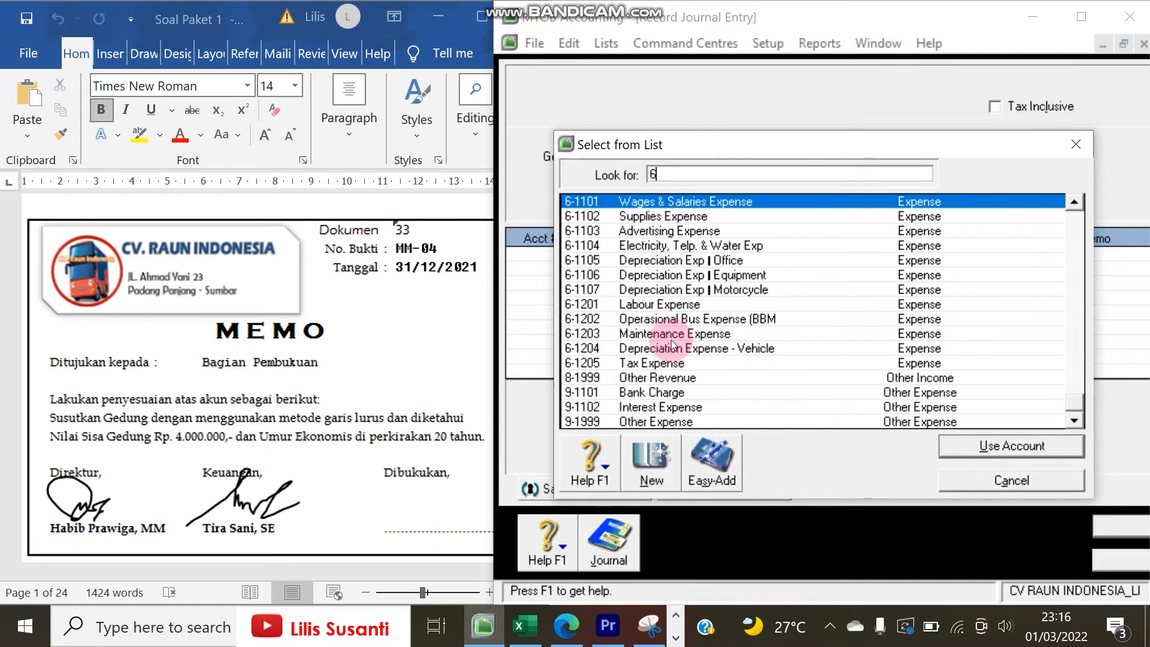
left_click(661, 261)
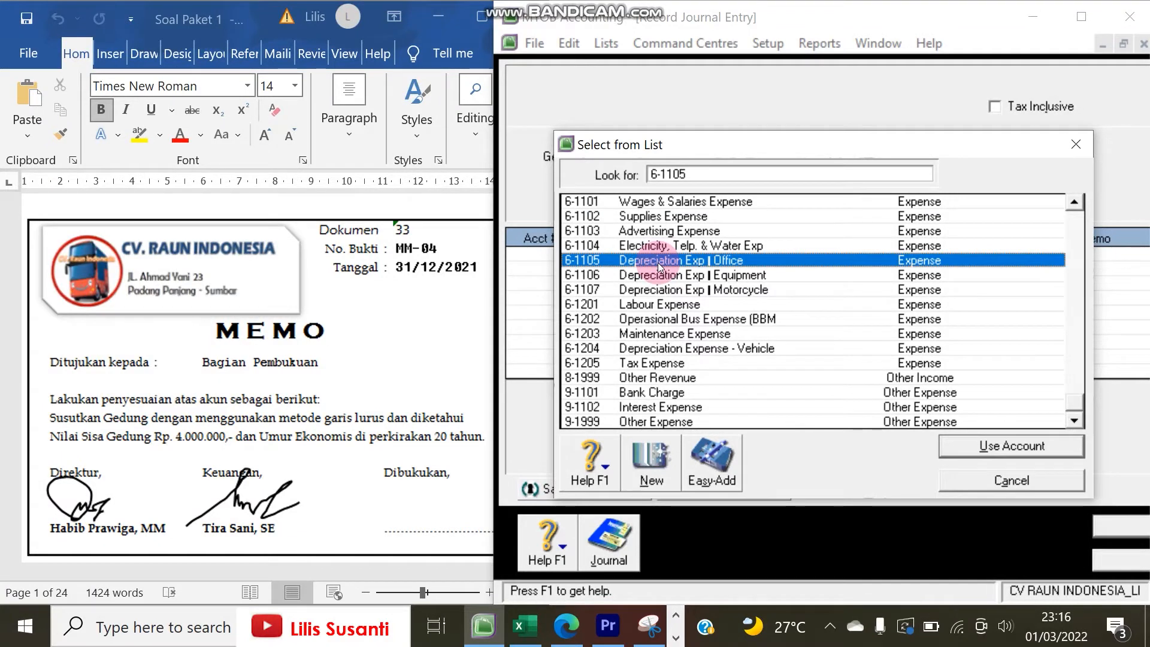
double_click(658, 263)
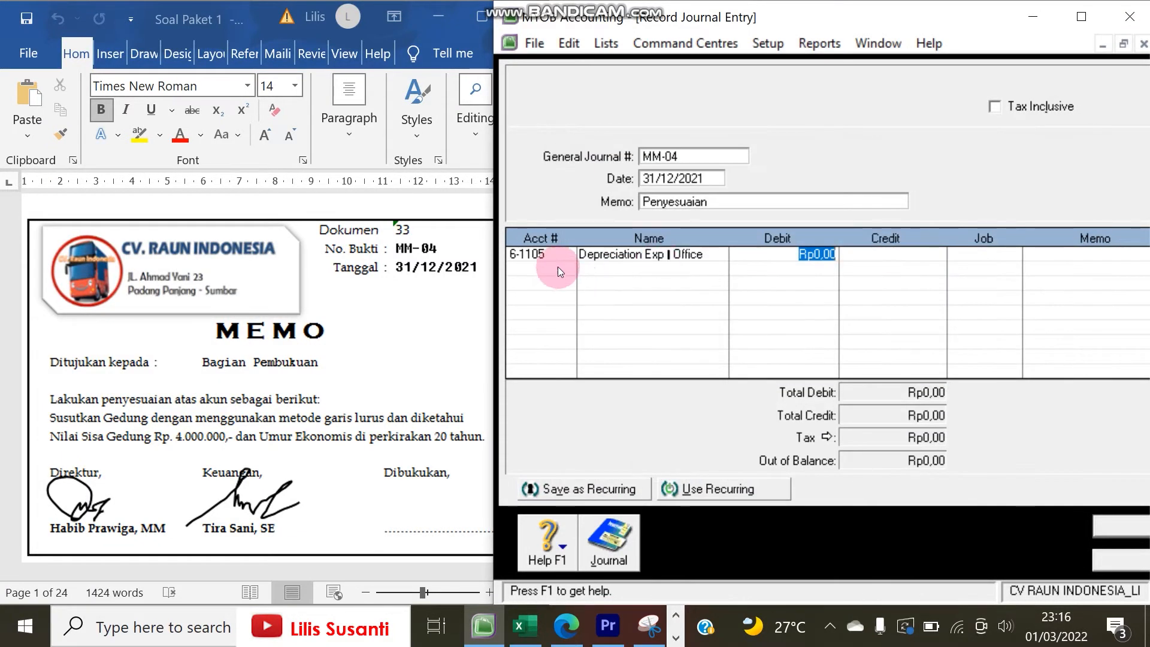
left_click(568, 265)
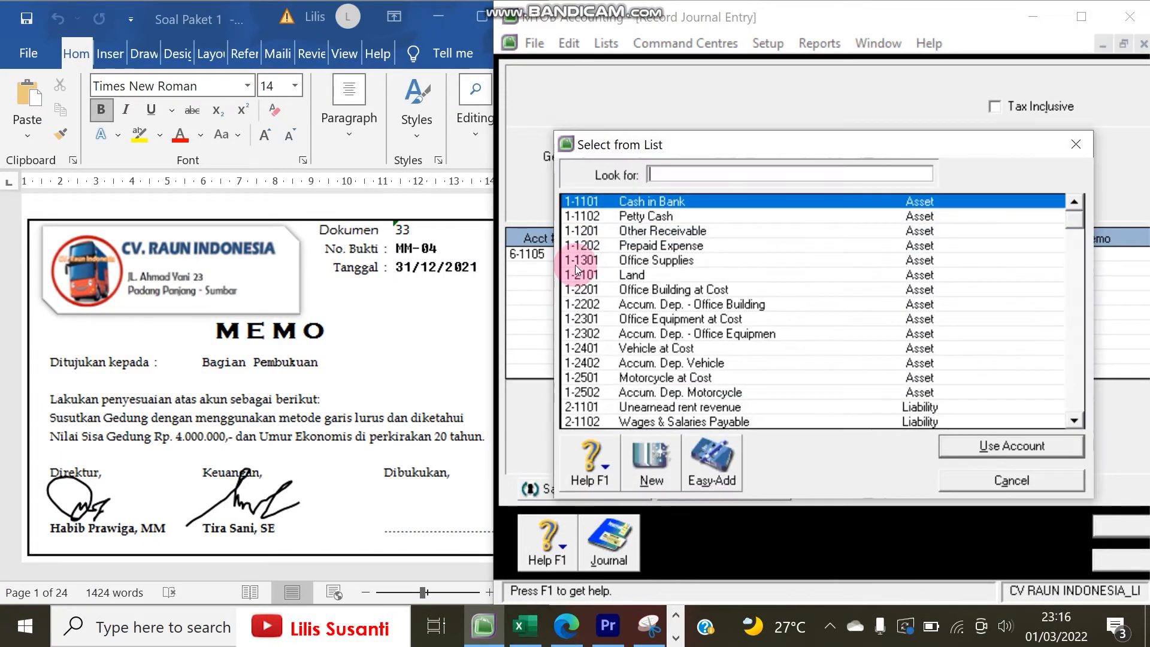
left_click(703, 304)
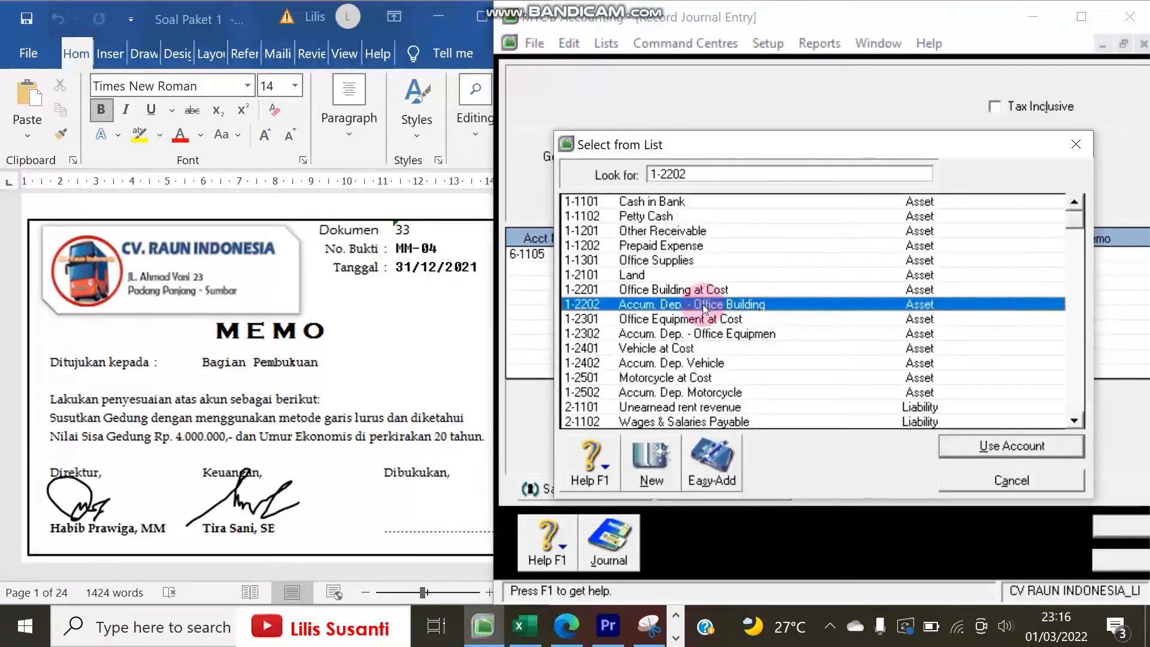
double_click(702, 304)
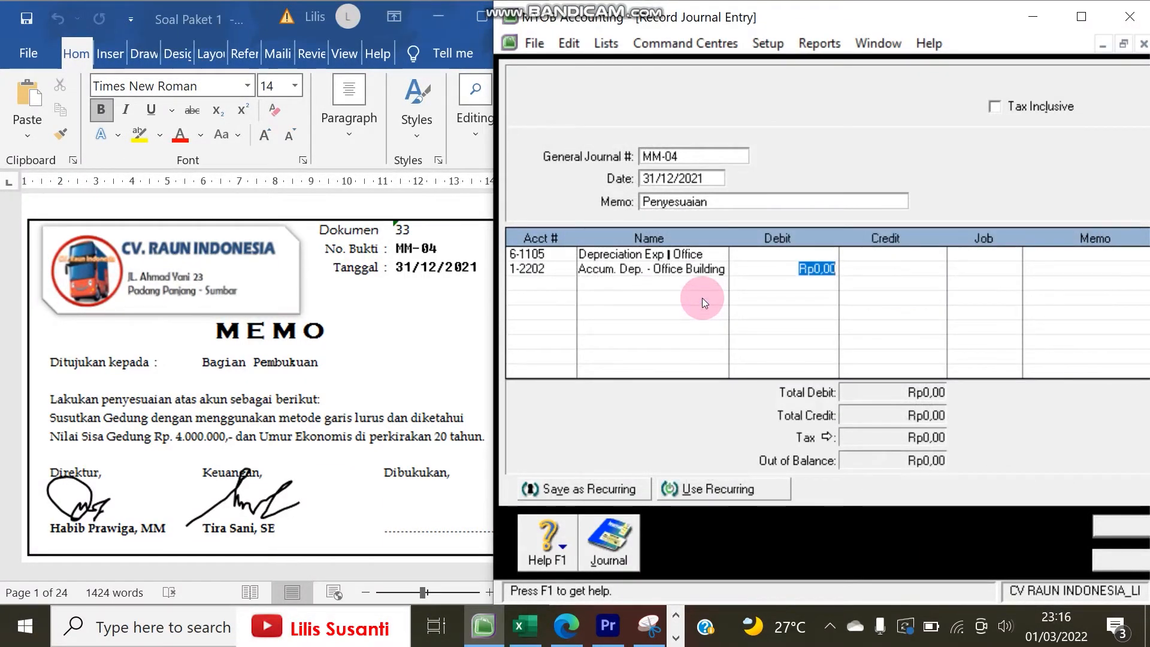
Look up the year-to-date office building cost in the December 2021 trial balance PDF and the residual value in memo MM-04
left_click(749, 253)
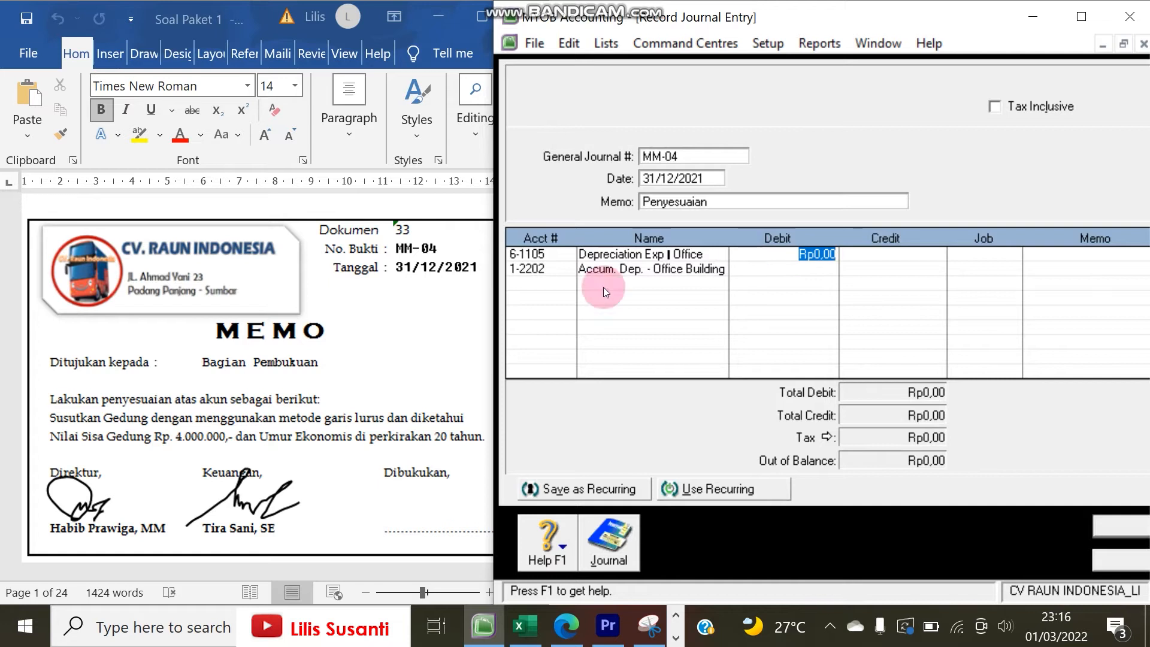
left_click(566, 626)
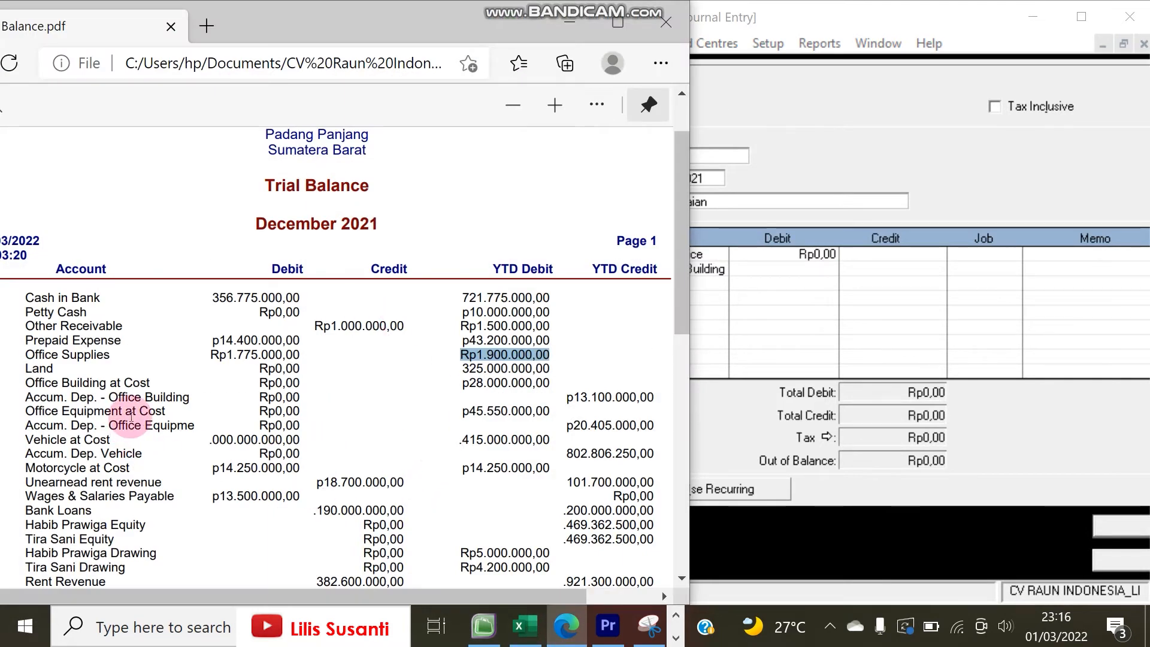
left_click_drag(462, 383, 546, 389)
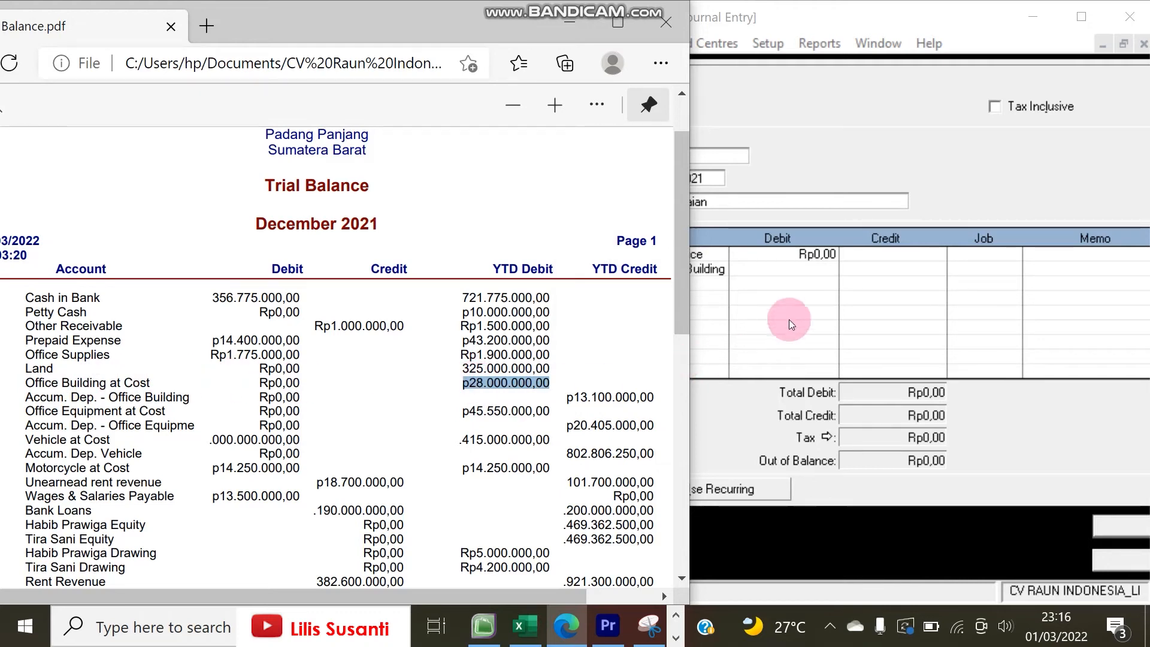
left_click(738, 335)
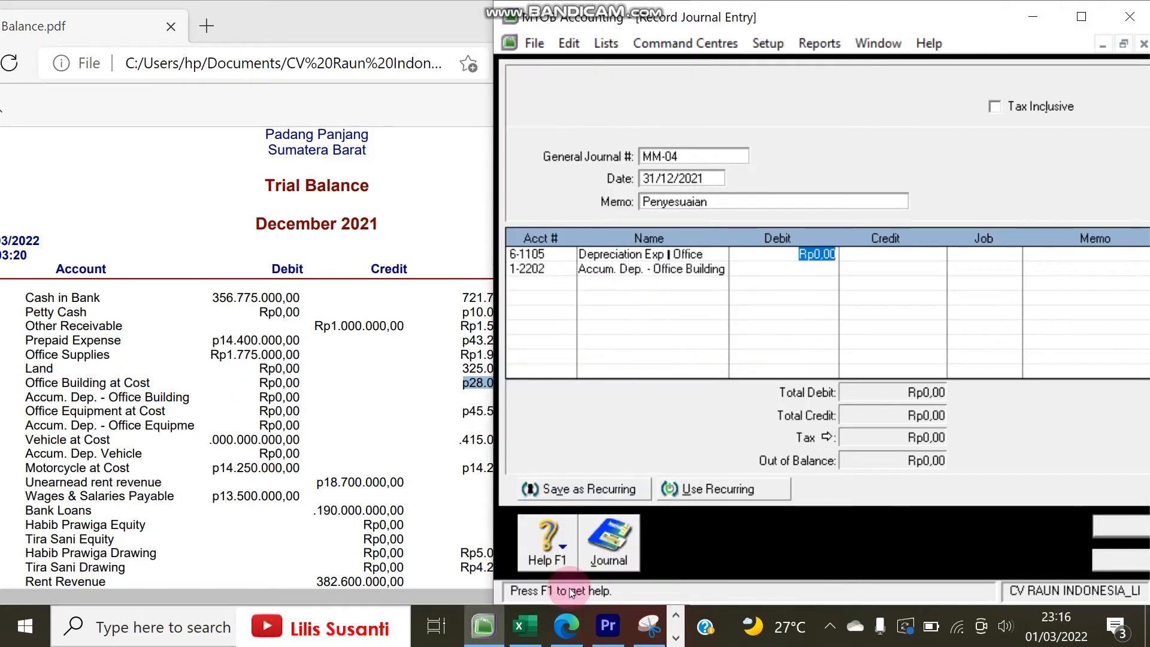
left_click(675, 615)
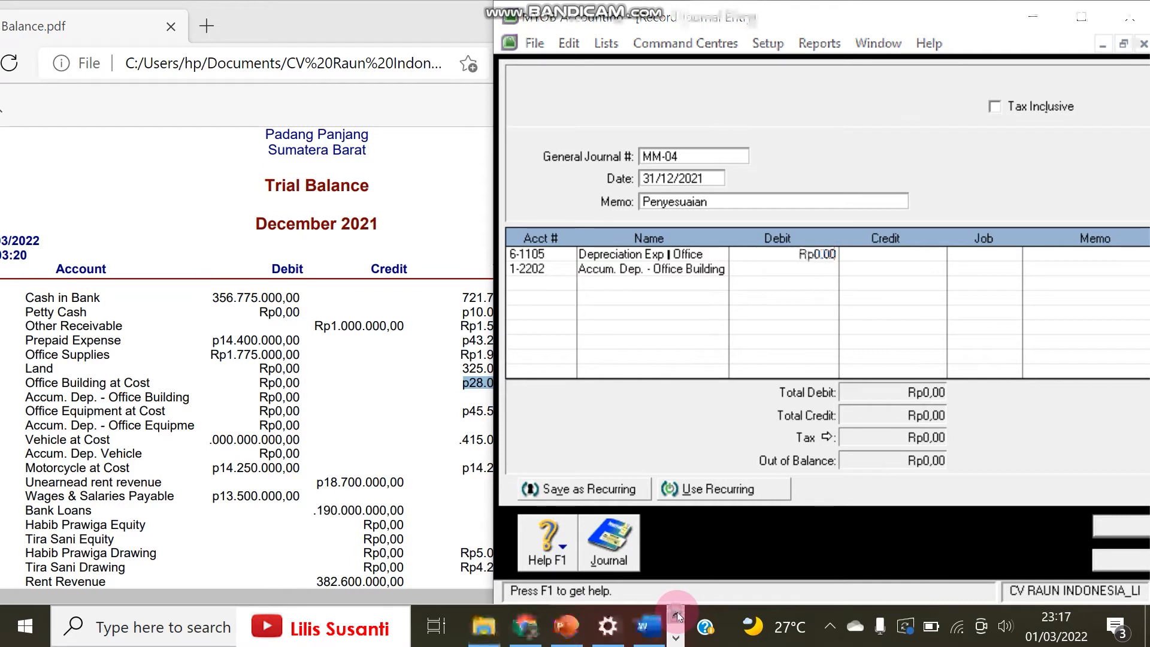
left_click(648, 626)
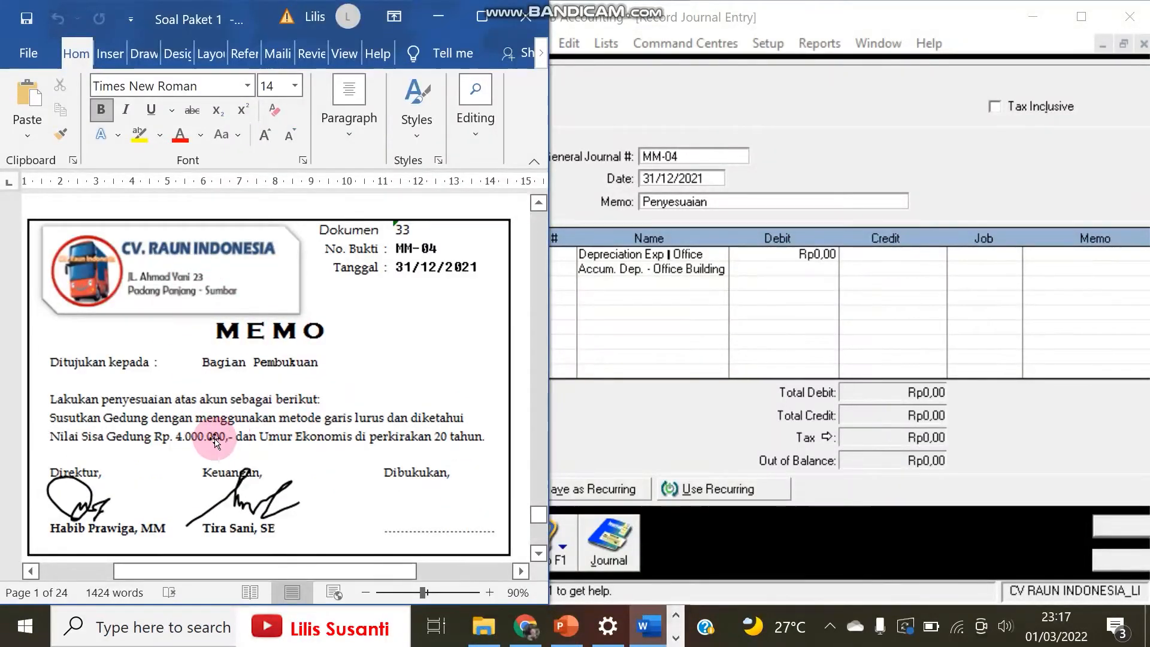
left_click(749, 269)
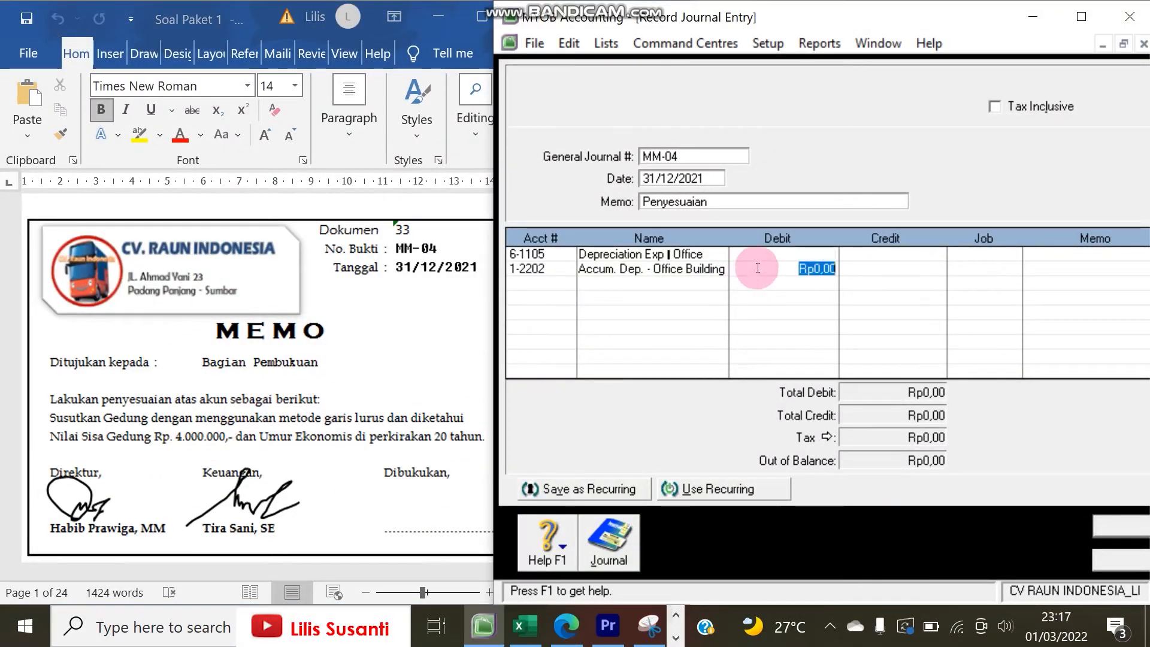
Calculate 28000000 minus 4000000 in the debit amount of the 6-1105 depreciation expense line
left_click(794, 255)
key("space")
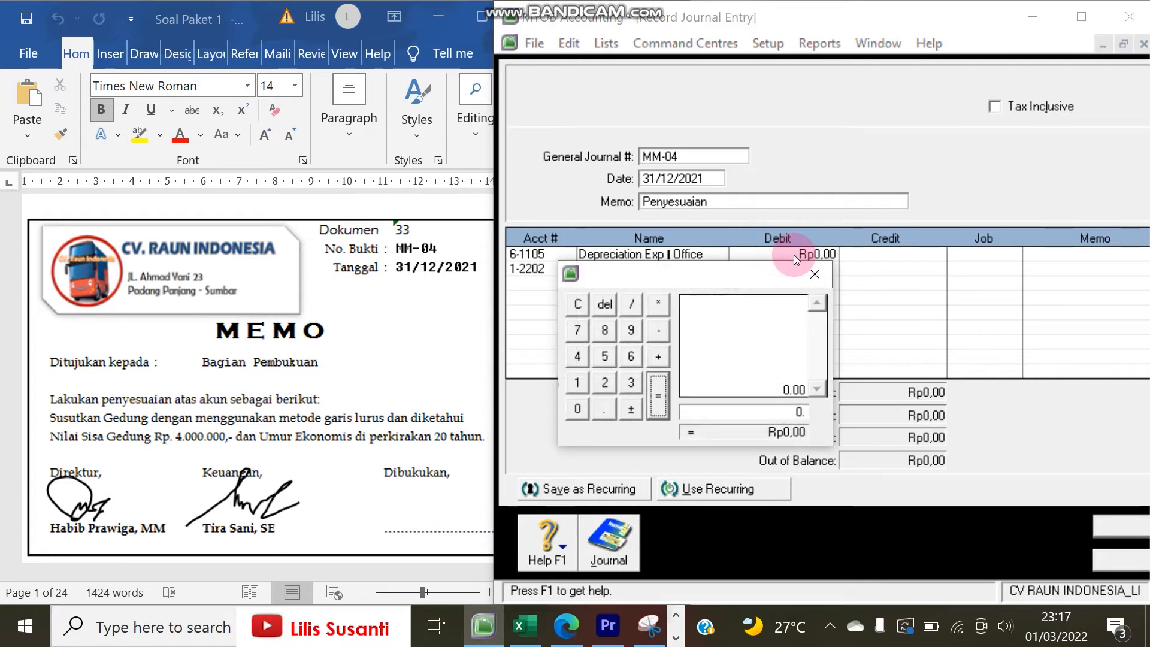
left_click(577, 304)
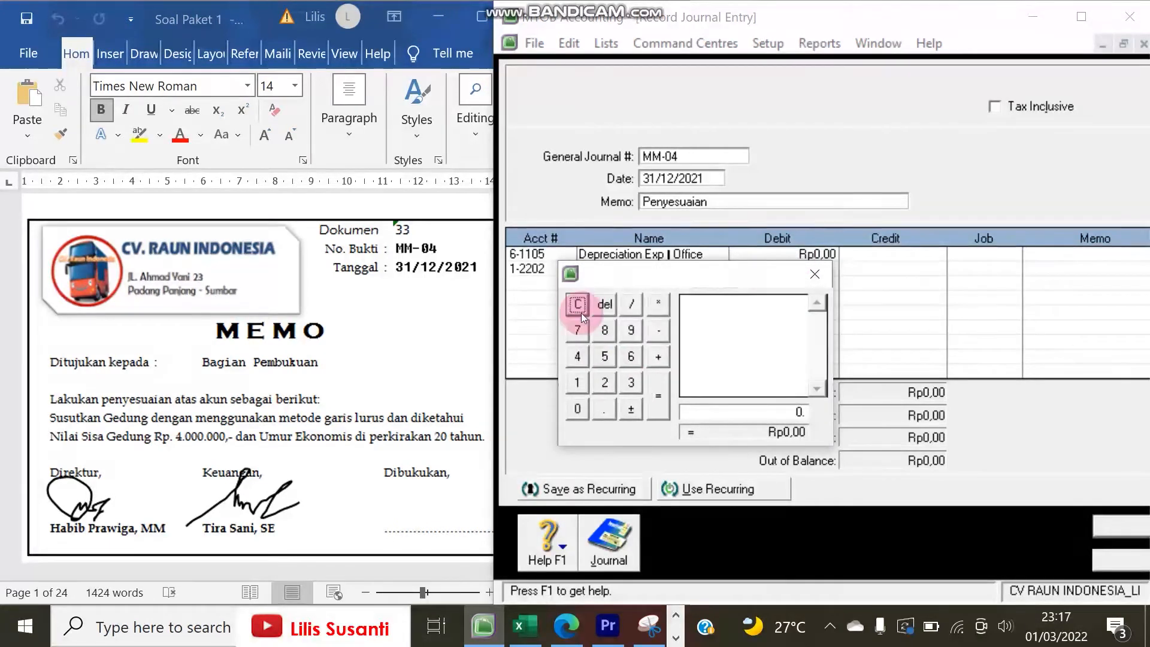
left_click(605, 383)
left_click(604, 330)
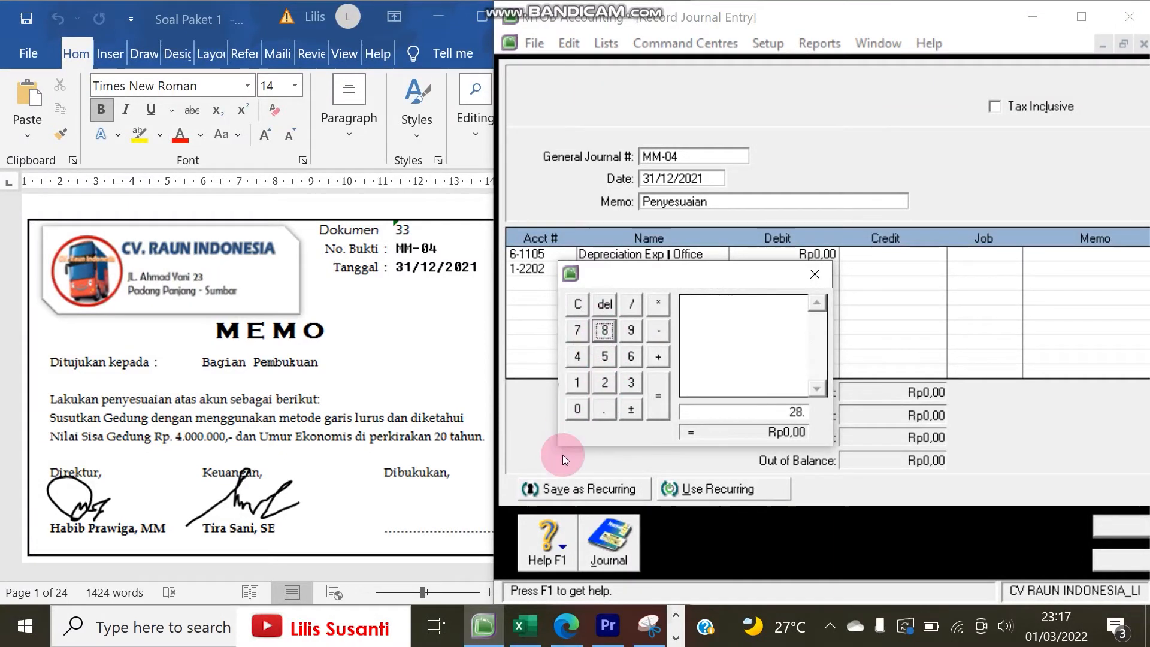
left_click(580, 407)
left_click(583, 402)
left_click(583, 402)
left_click(583, 403)
left_click(584, 402)
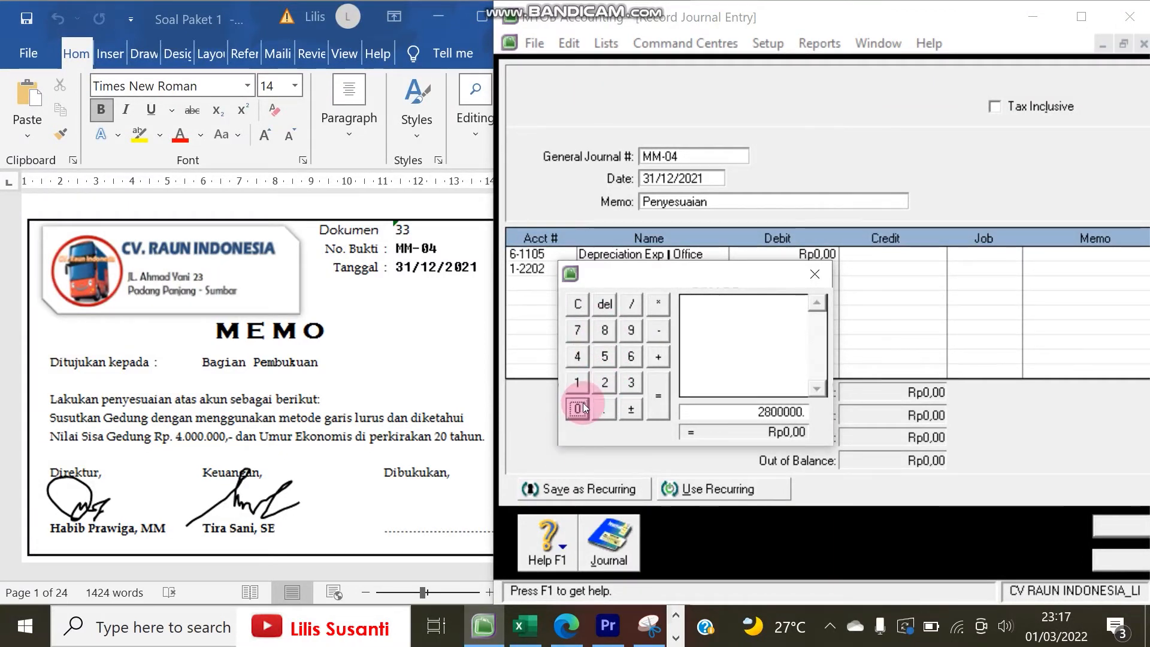
left_click(584, 403)
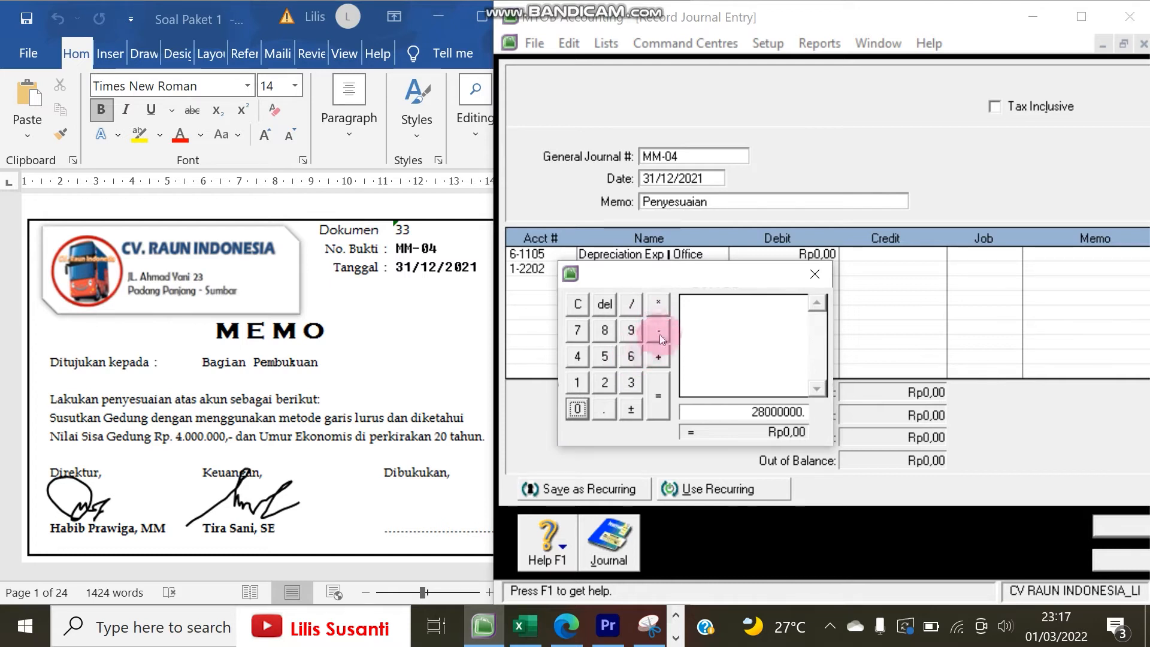
left_click(660, 333)
left_click(577, 357)
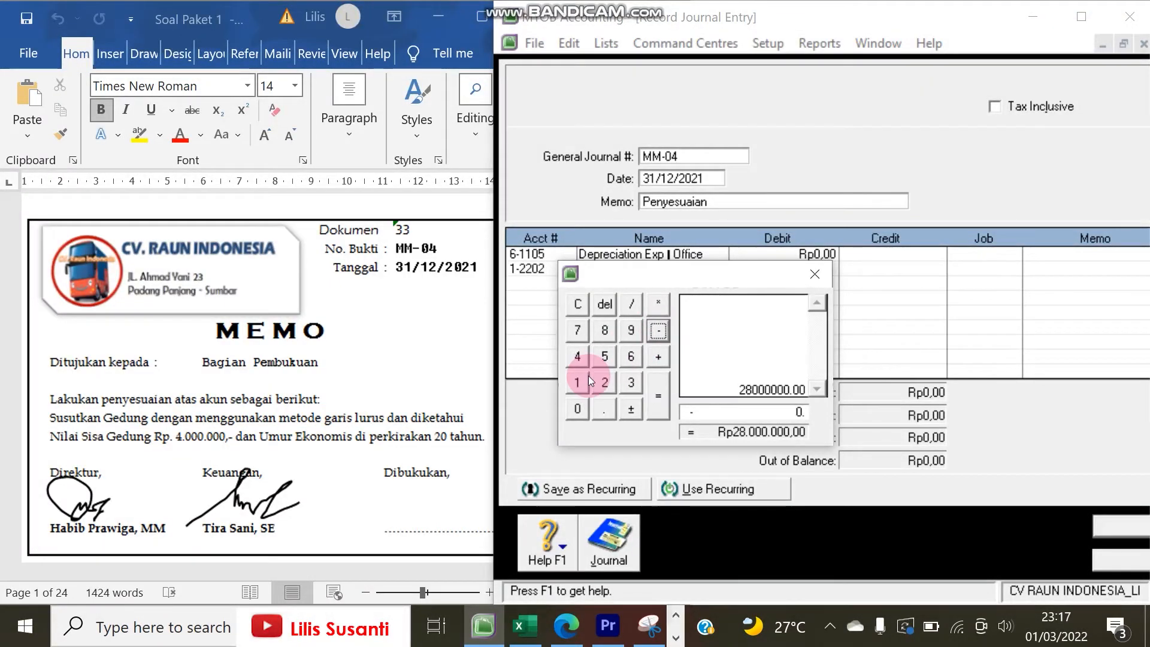
double_click(576, 407)
double_click(576, 407)
double_click(576, 407)
left_click(656, 401)
Divide the 6-1105 debit amount by 20 to enter the yearly depreciation of Rp1.200.000
left_click_drag(832, 254, 783, 257)
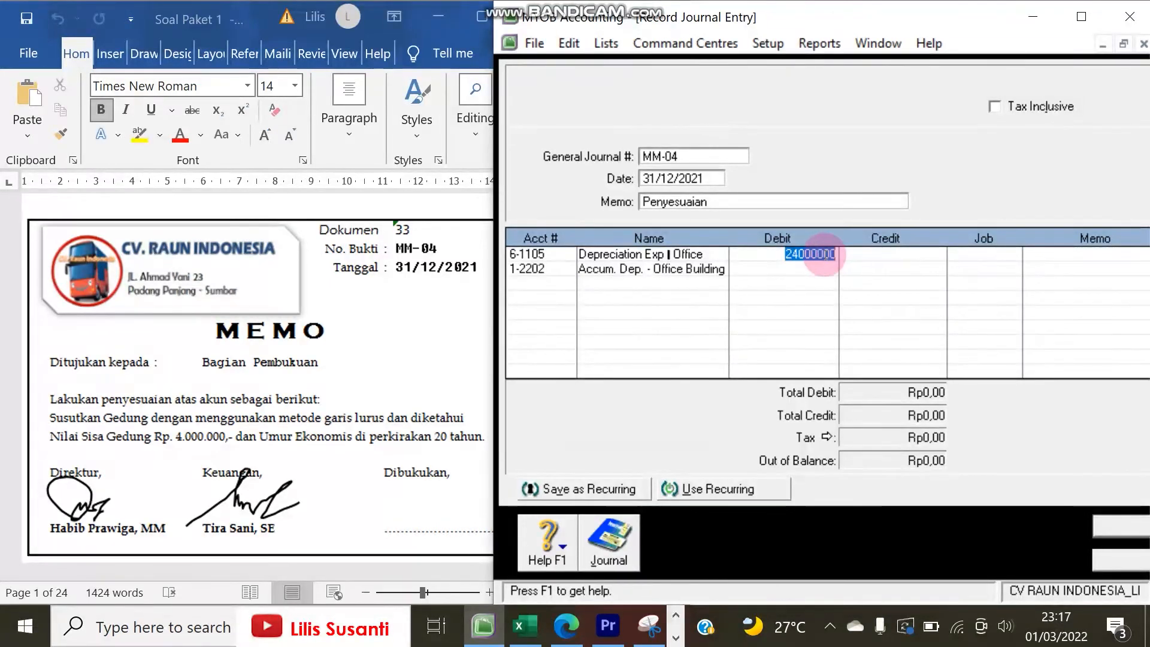
key("space")
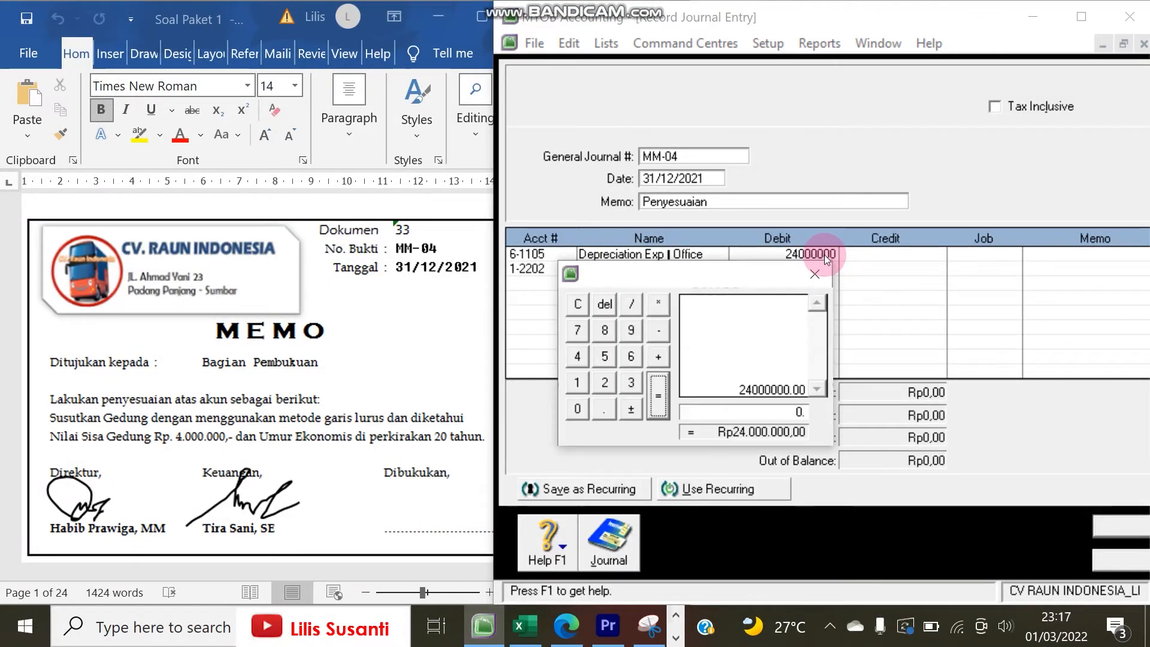
left_click(637, 304)
left_click(603, 388)
left_click(576, 409)
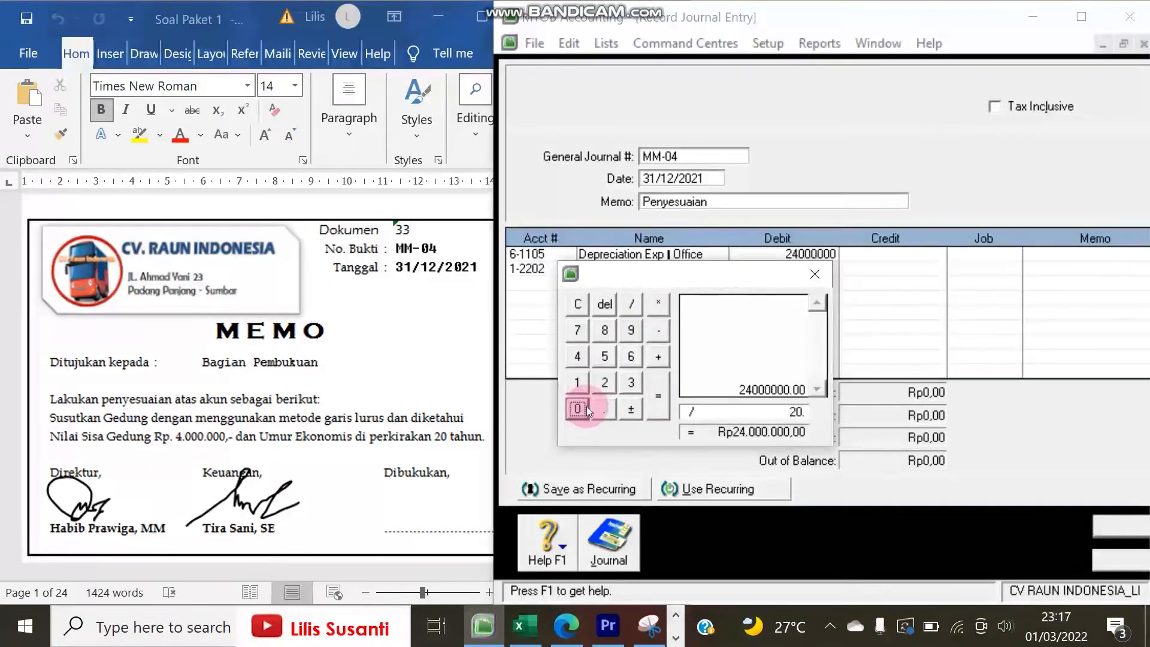
left_click(661, 397)
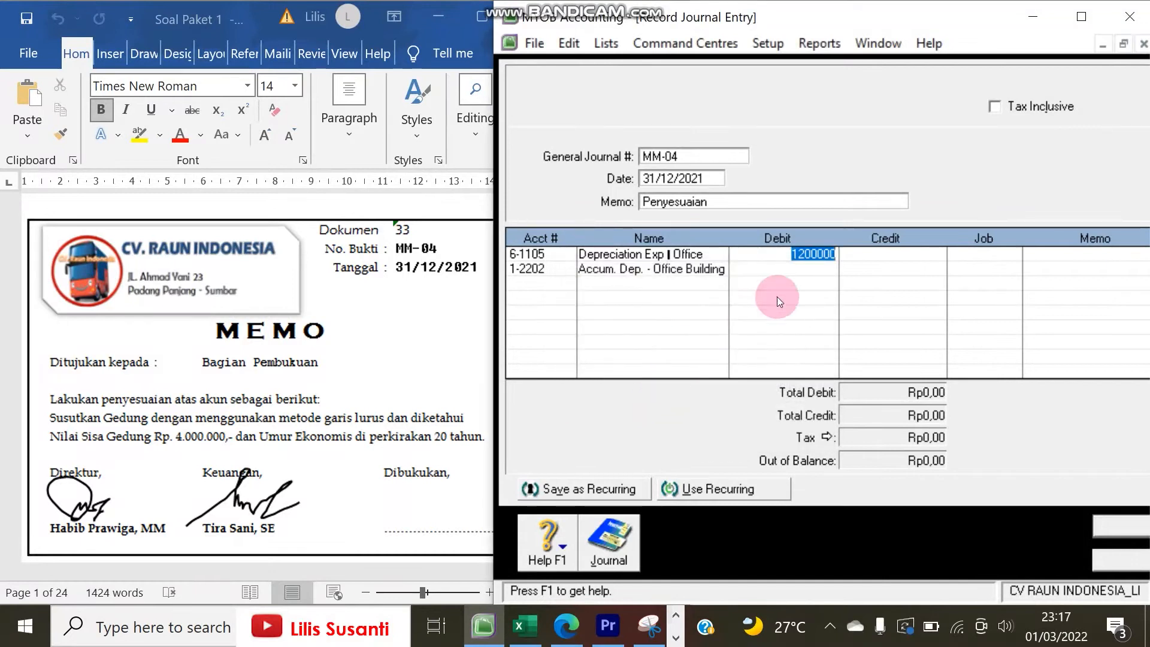
key("Return")
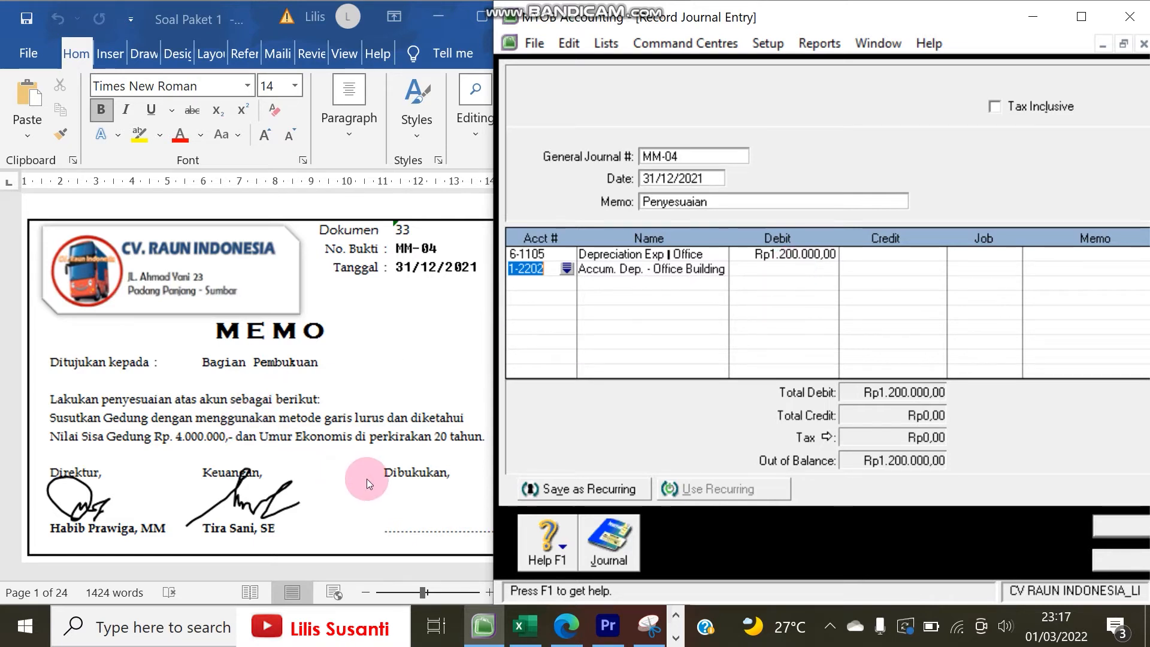
Recheck the office building cost in the trial balance PDF against the useful life and residual value in memo MM-04
left_click(577, 615)
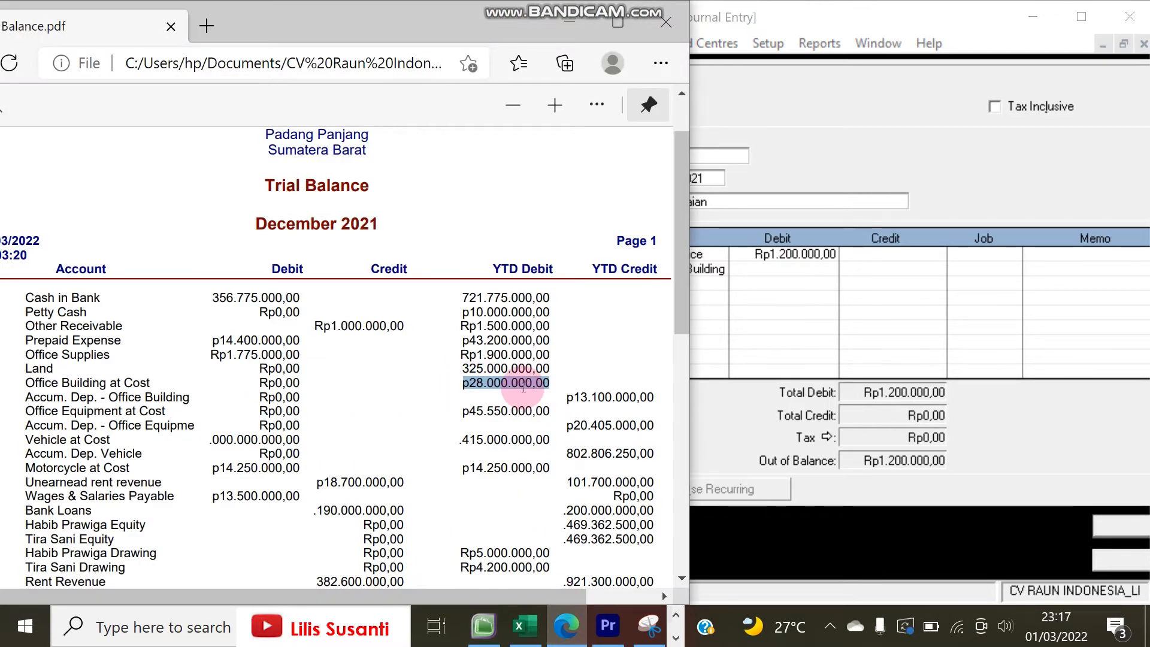
left_click(747, 335)
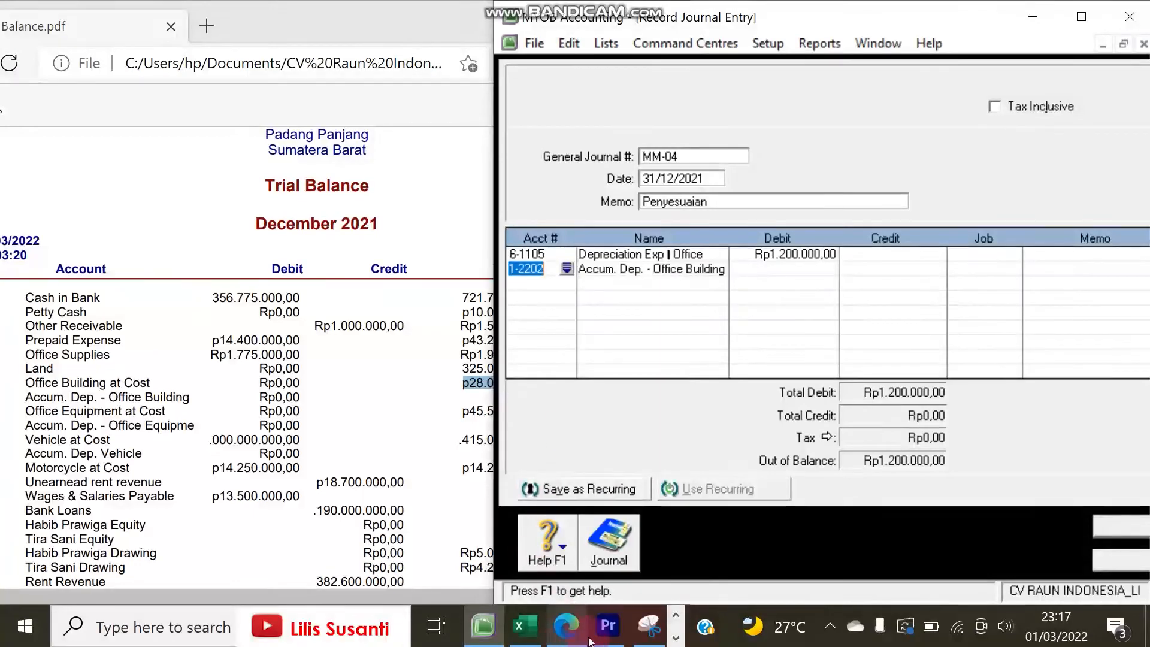
left_click(676, 614)
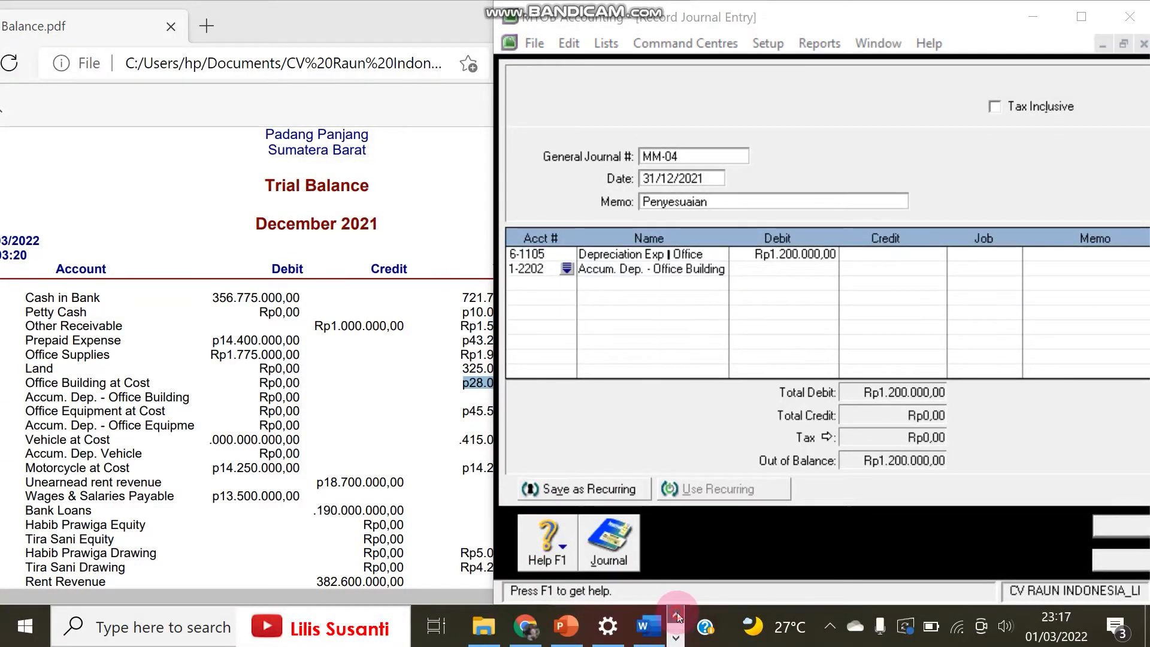
left_click(656, 625)
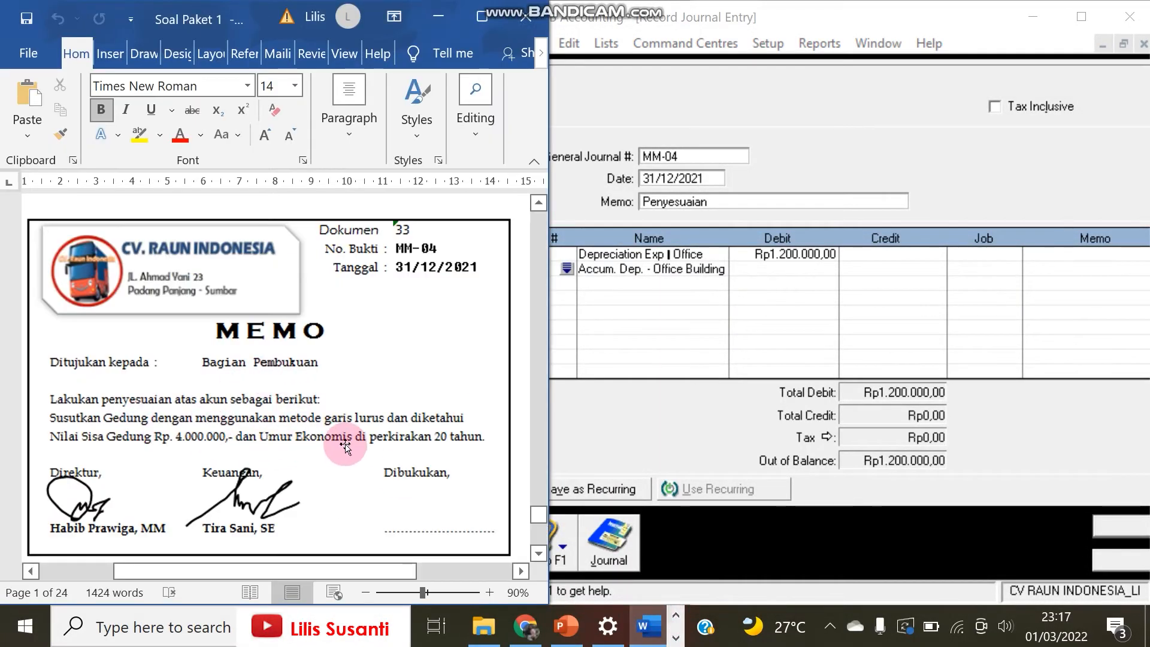
Credit Rp1.200.000 to account 1-2202 Accum. Dep. - Office Building and record the journal
left_click(864, 270)
key("Tab")
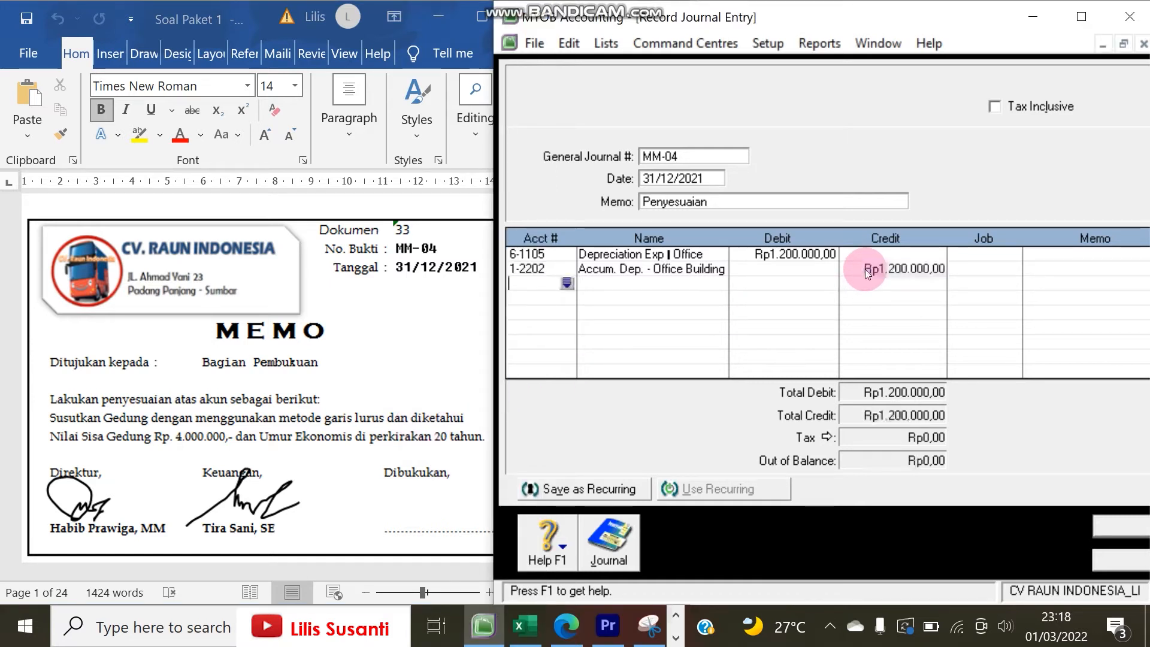
left_click(1110, 526)
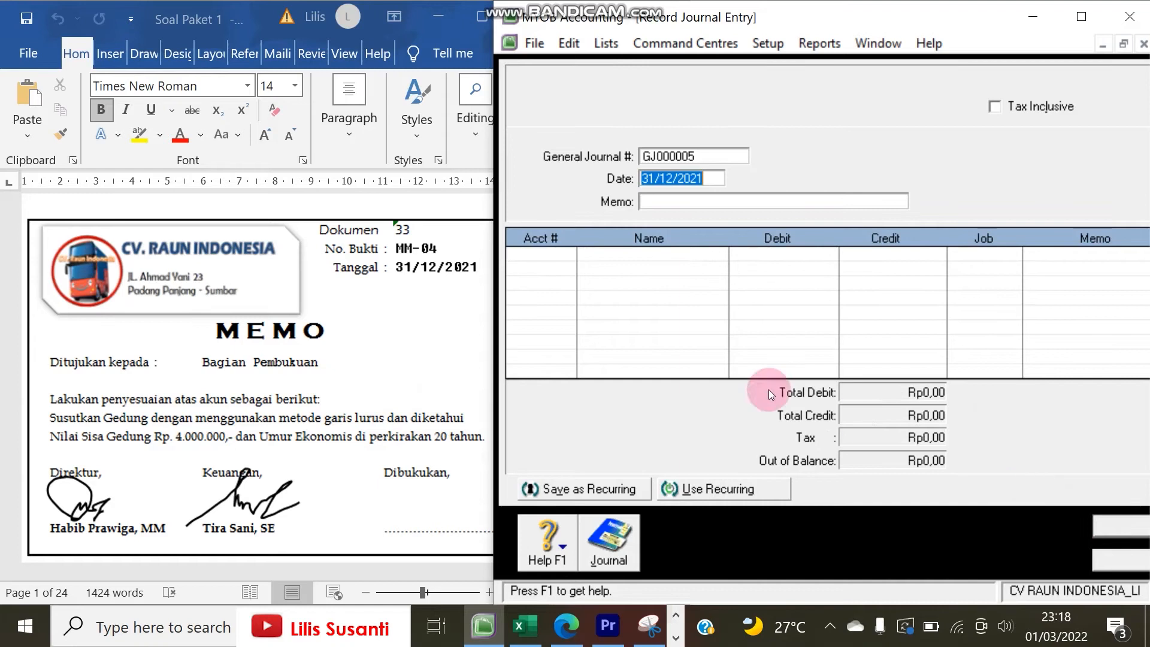
Bring up the equipment depreciation memo in the source document and number the next journal entry MM-05 after it
left_click(318, 346)
scroll(318, 347, "down", 10)
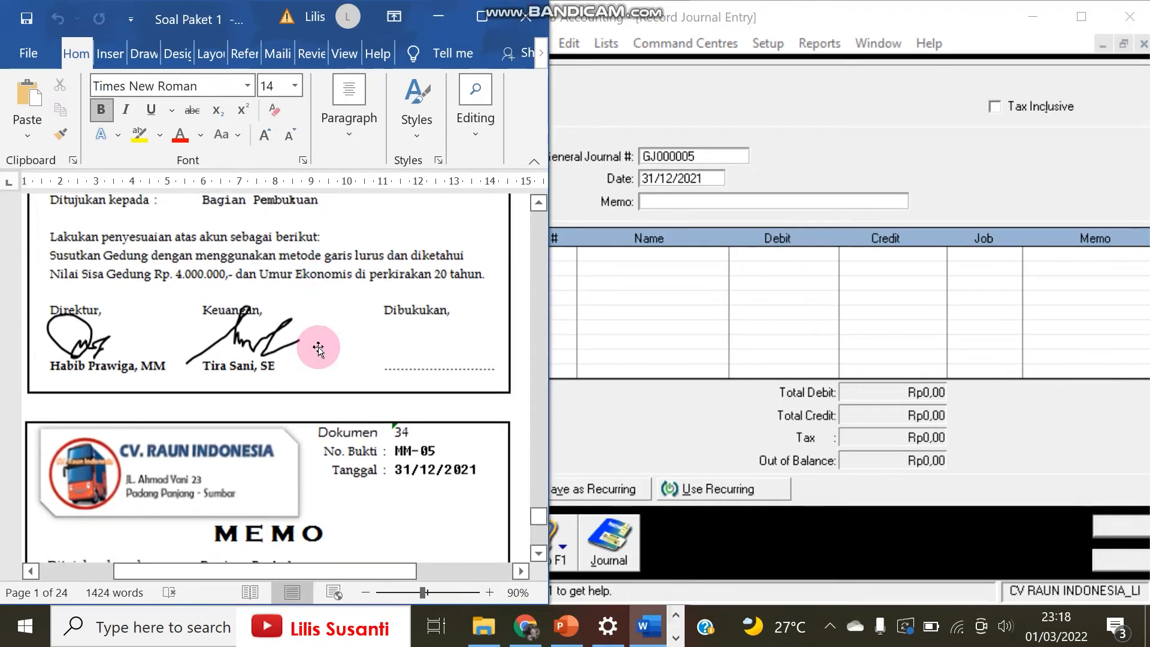
scroll(318, 347, "down", 1)
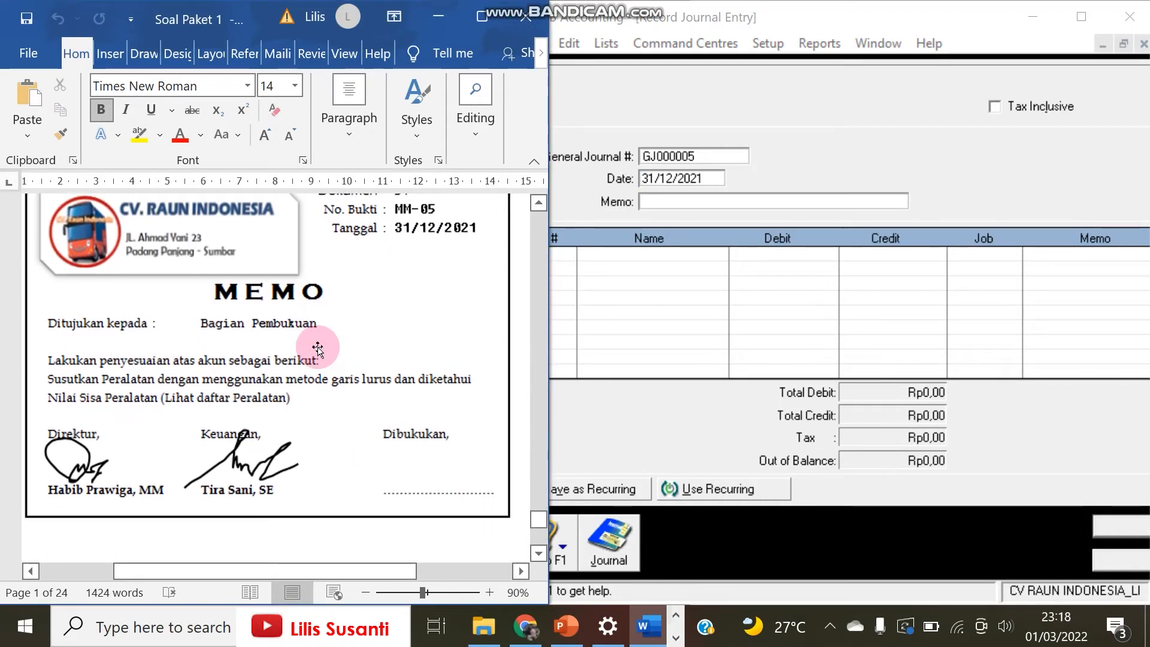
scroll(318, 347, "up", 3)
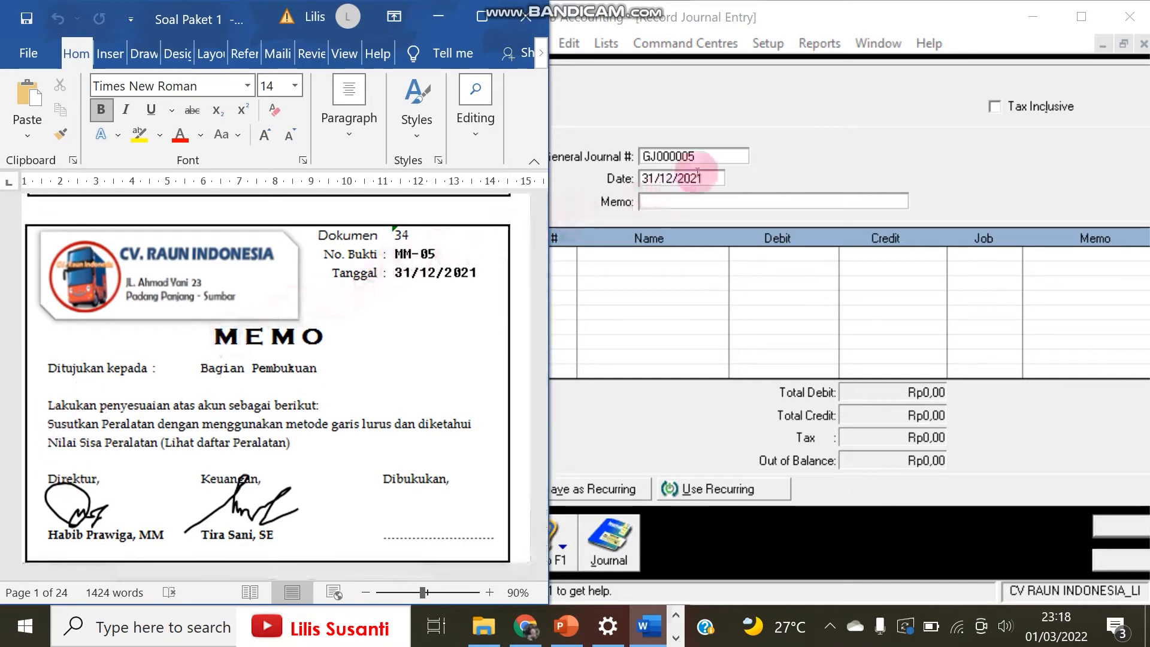
left_click(712, 154)
type("M")
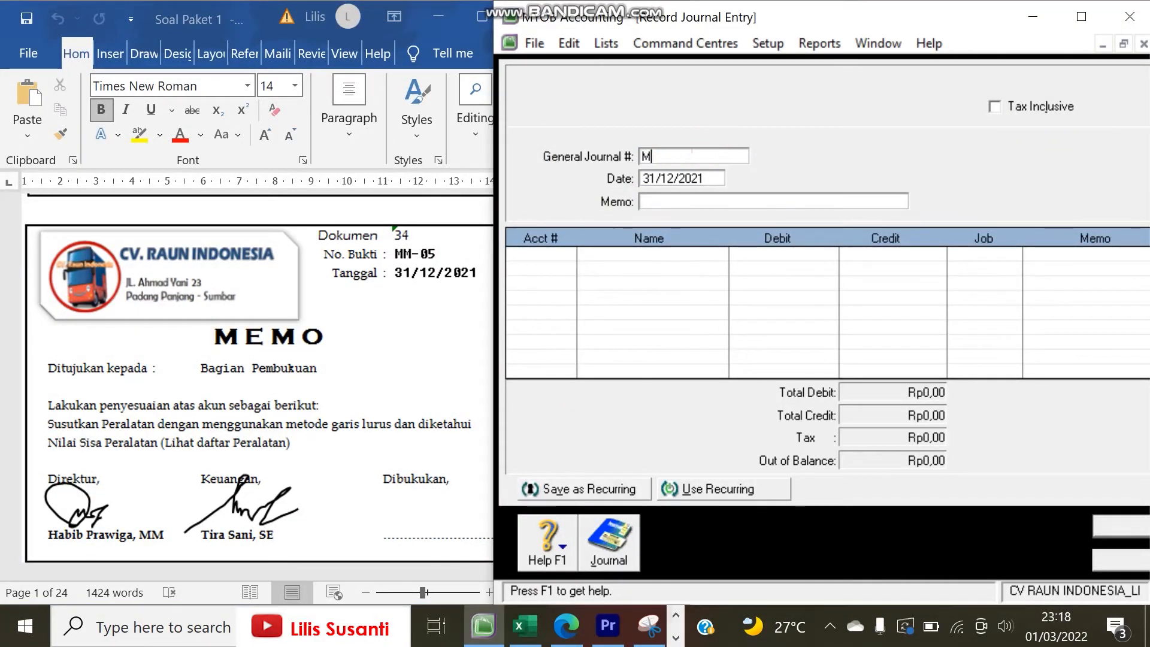
type("M-05")
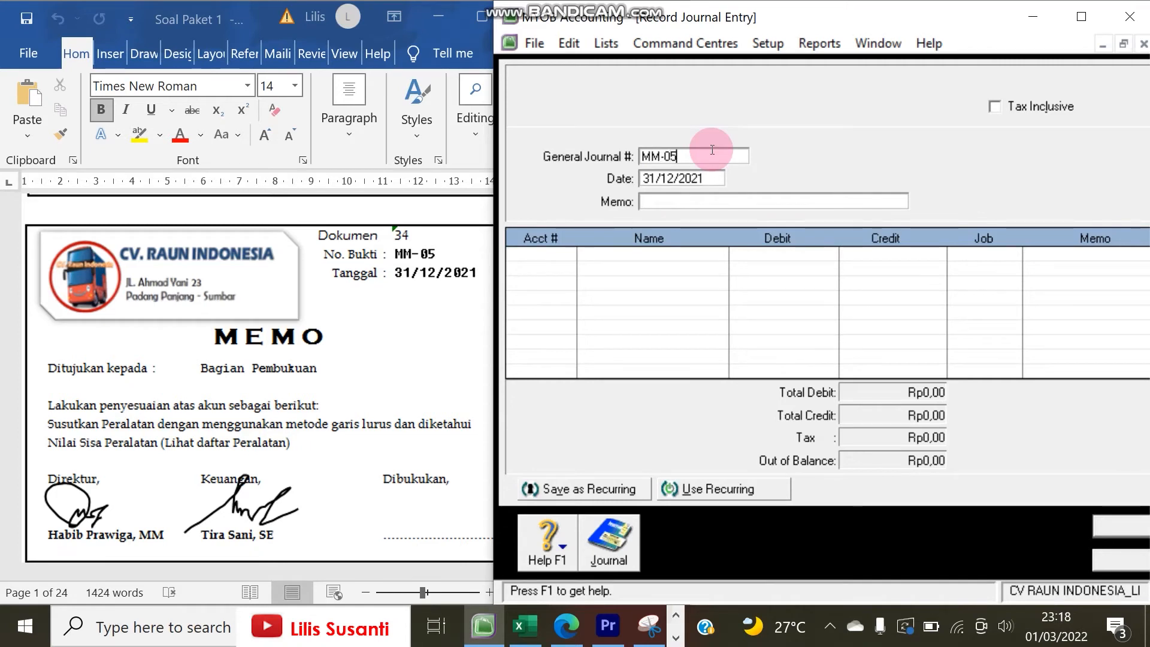
Enter Penyesuaian as the memo of journal entry MM-05
left_click(701, 201)
type("Penyesuia")
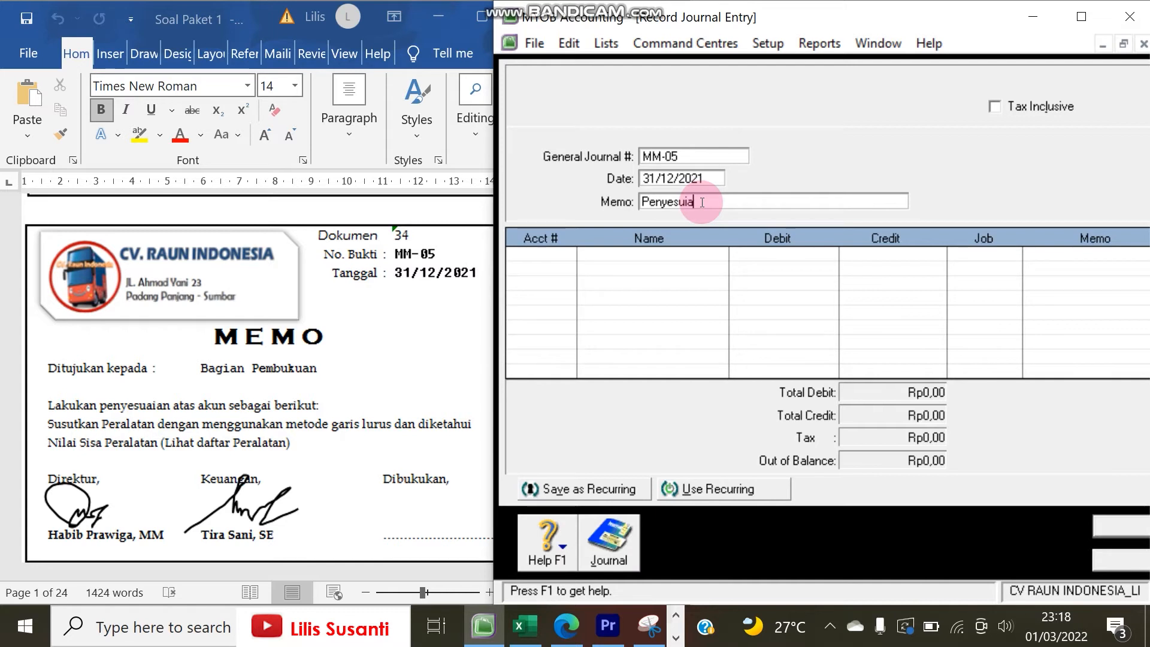
key("BackSpace")
key("BackSpace")
type("aian")
Add accounts 6-1106 Depreciation Exp Equipment and 1-2302 Accum. Dep. - Office Equipment to the first two journal lines
left_click(533, 256)
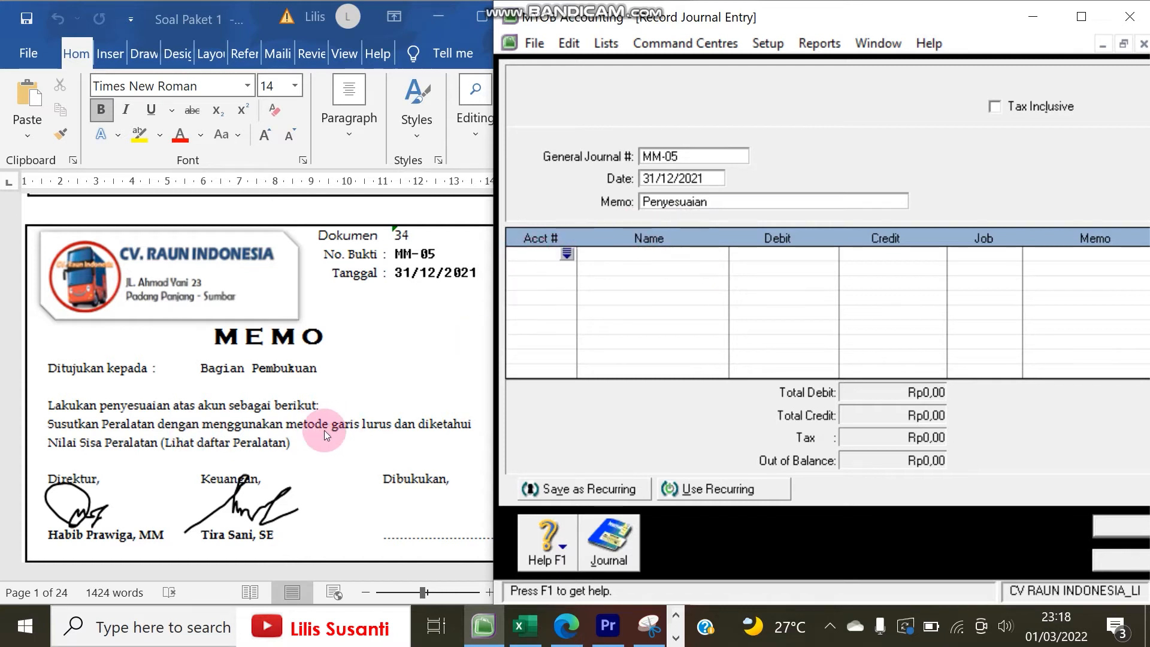
left_click(566, 254)
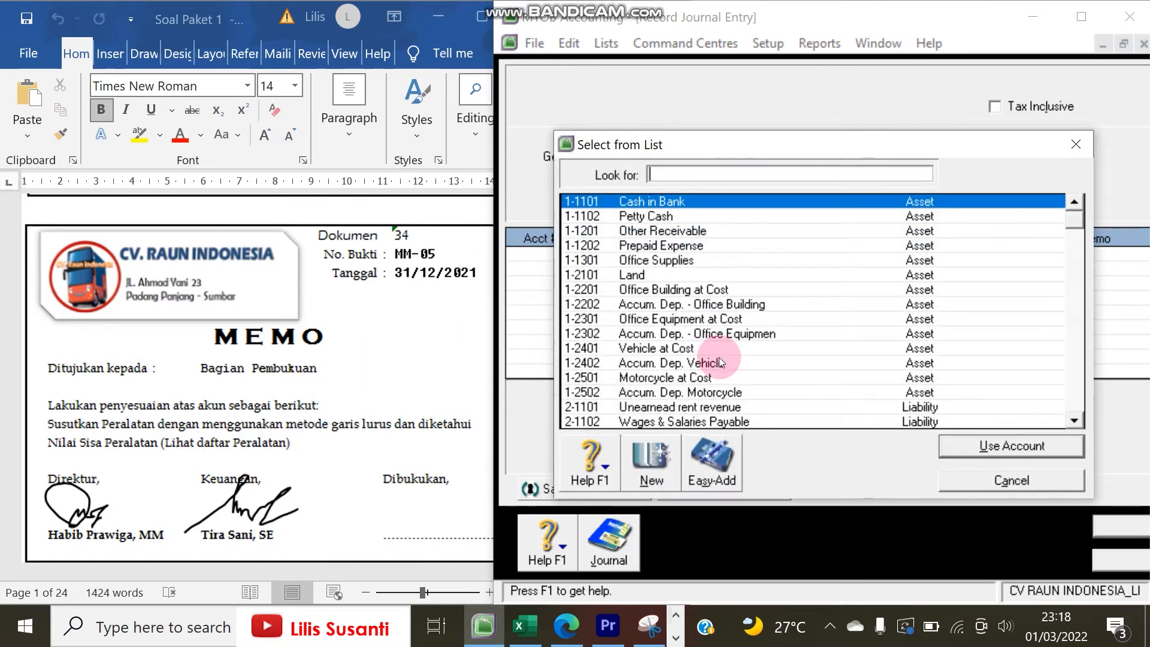
type("6")
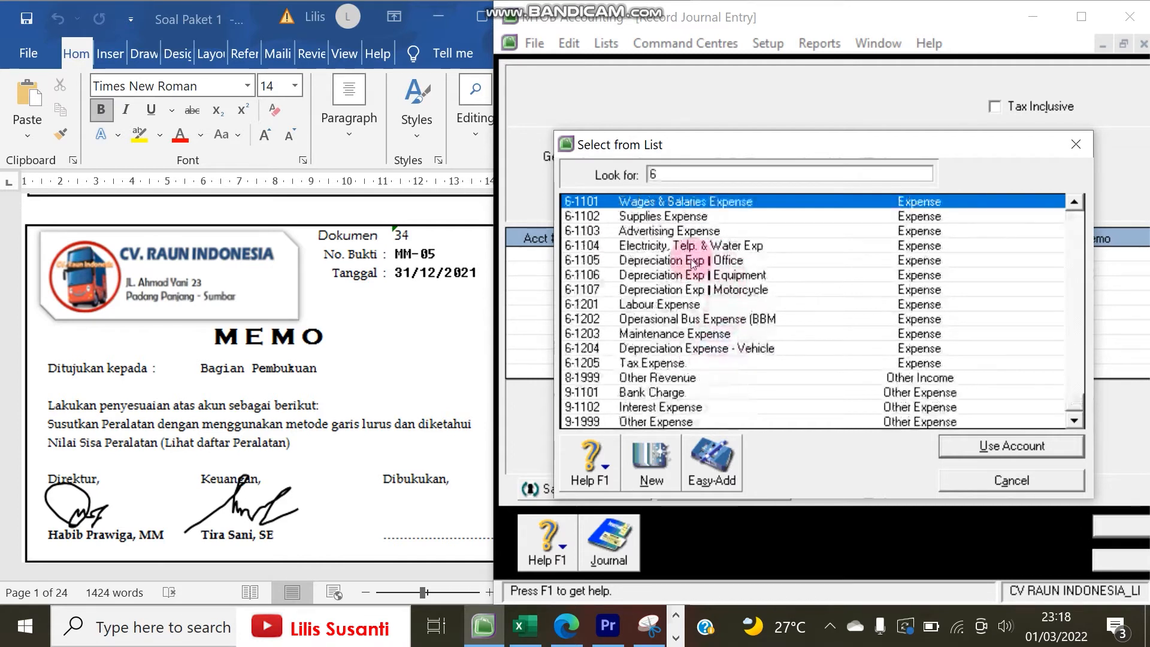
double_click(675, 277)
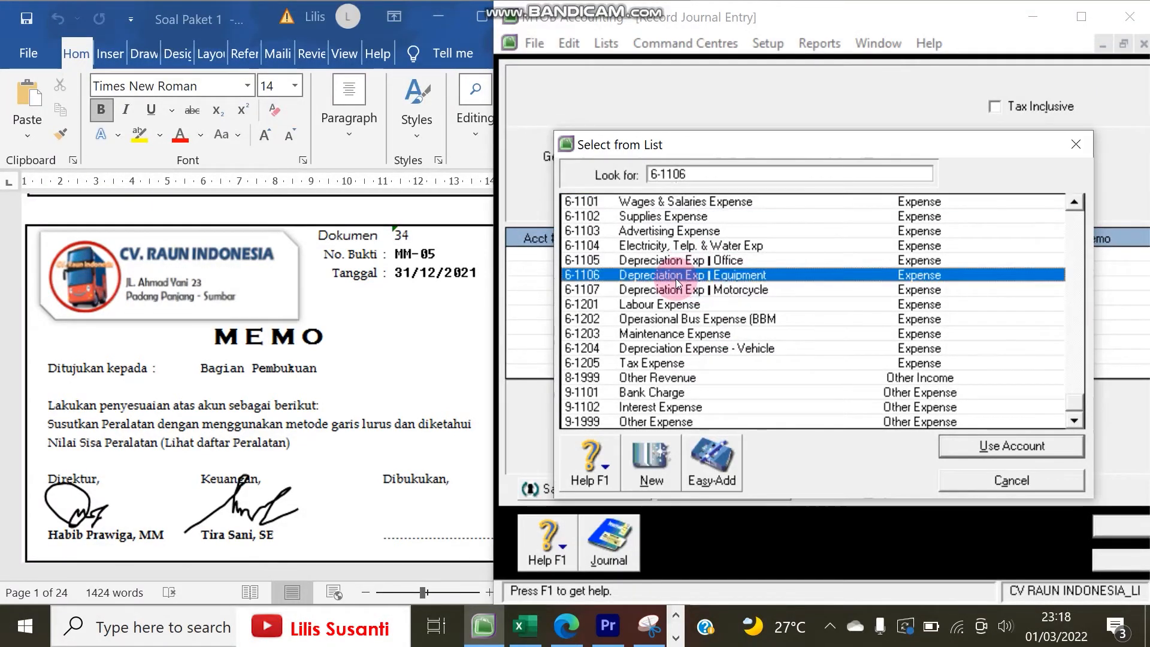
left_click(574, 267)
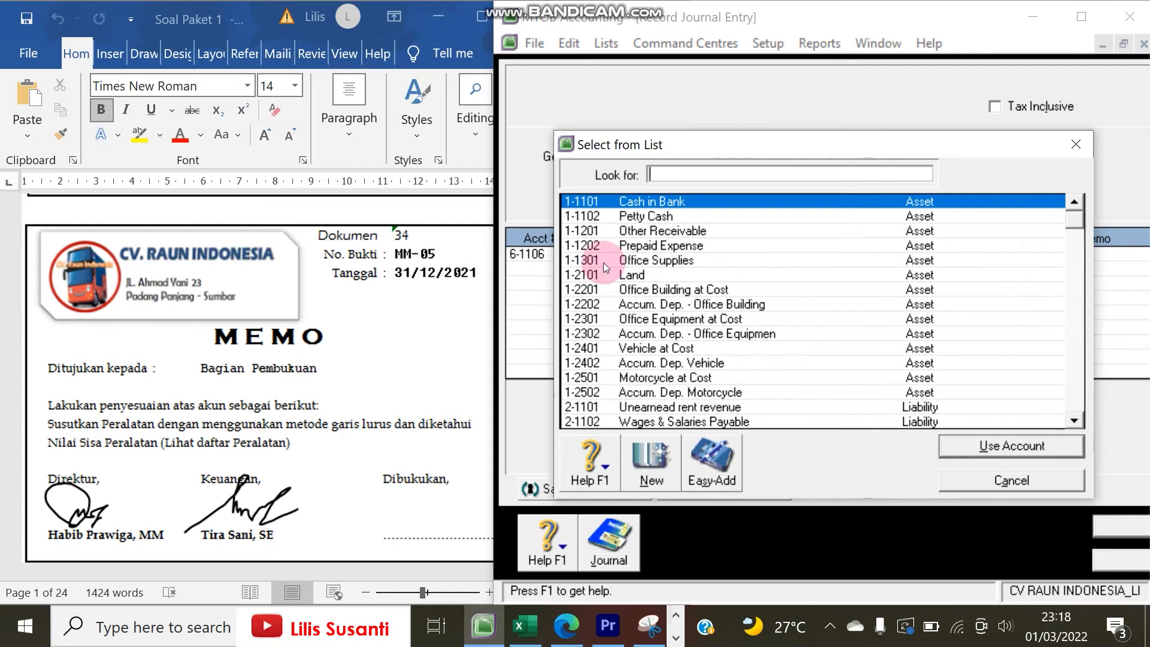
left_click(665, 333)
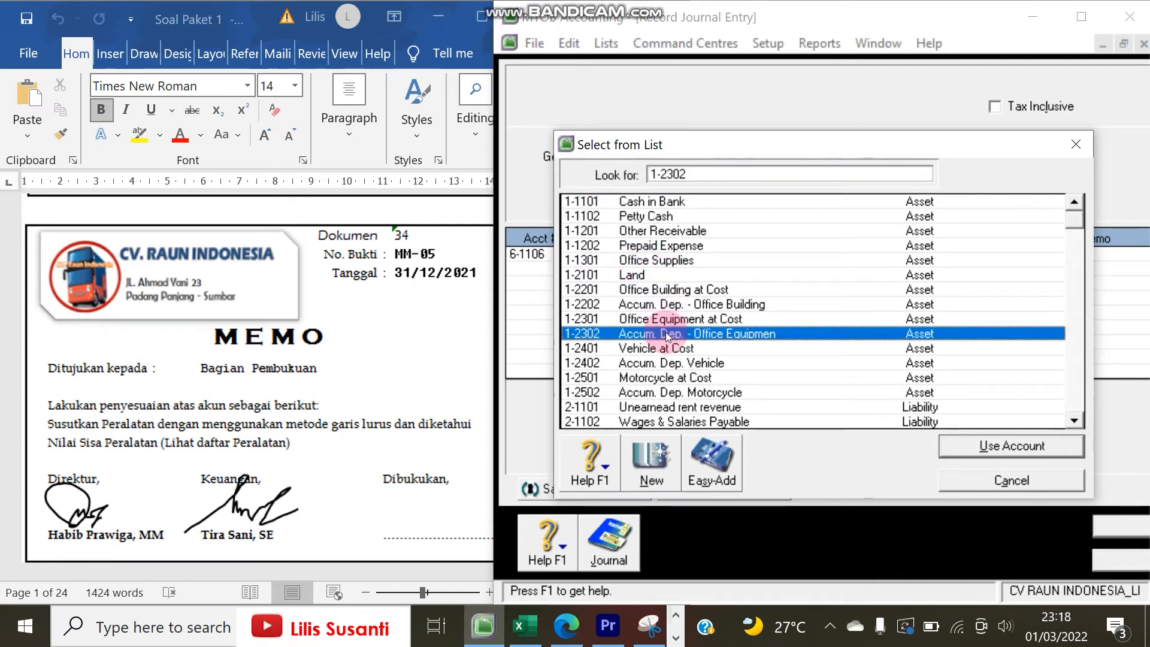
double_click(666, 333)
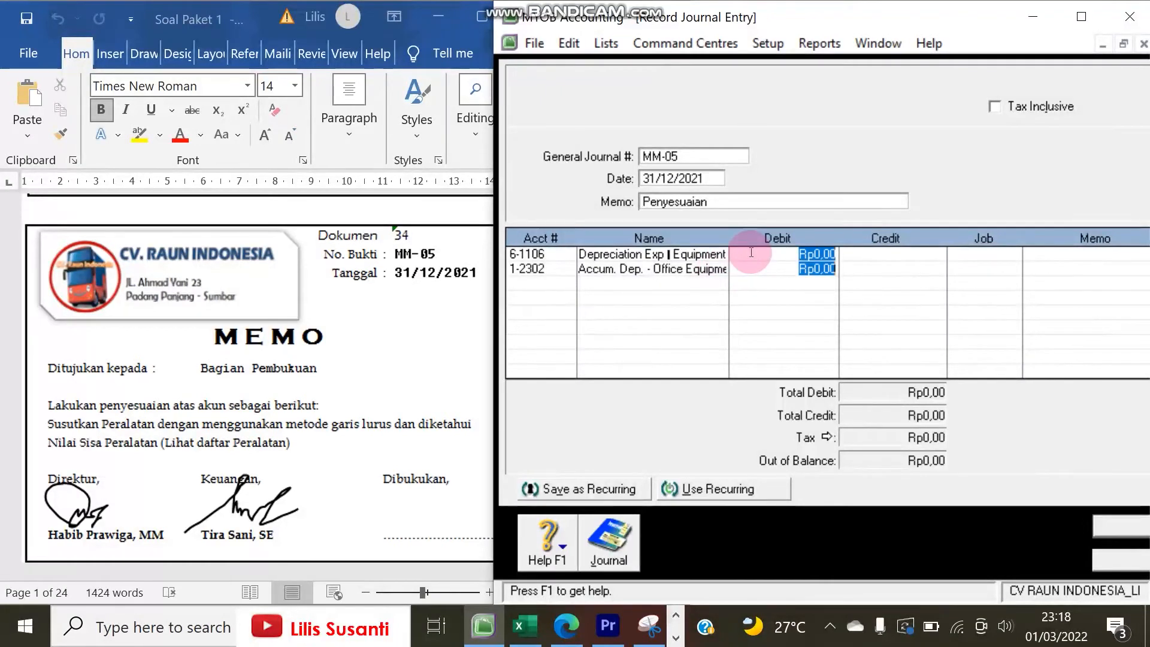
Switch to the PENYESUAIAN CV Raun Indonesia workbook in Excel and review the equipment items, useful lives and costs
left_click(367, 354)
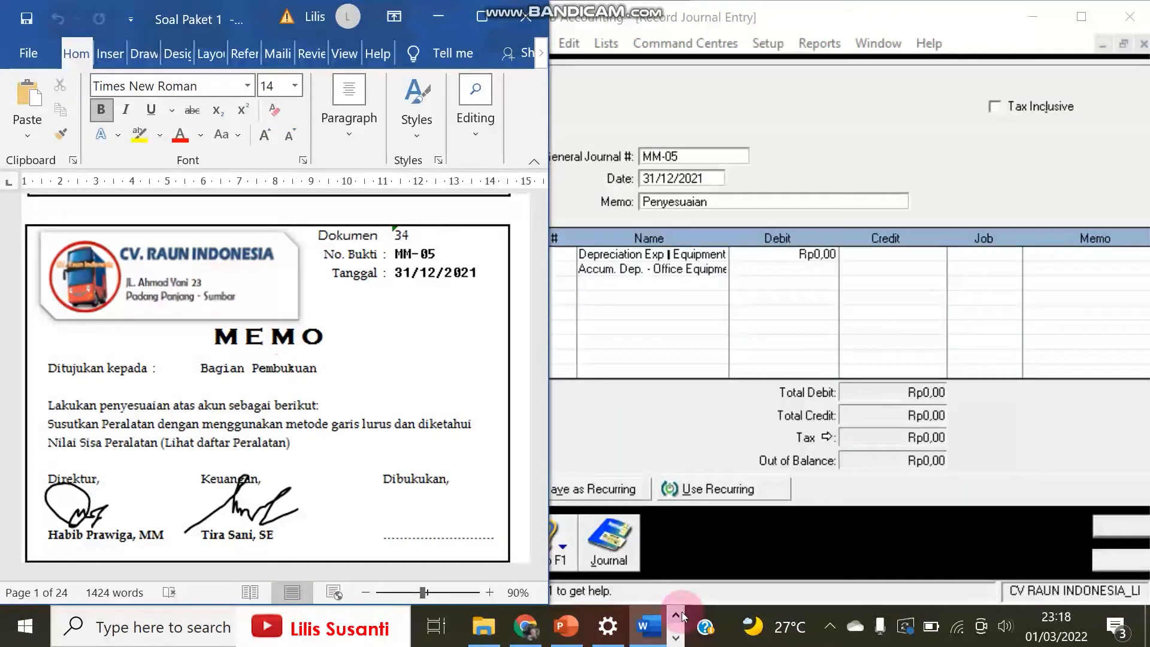
left_click(675, 639)
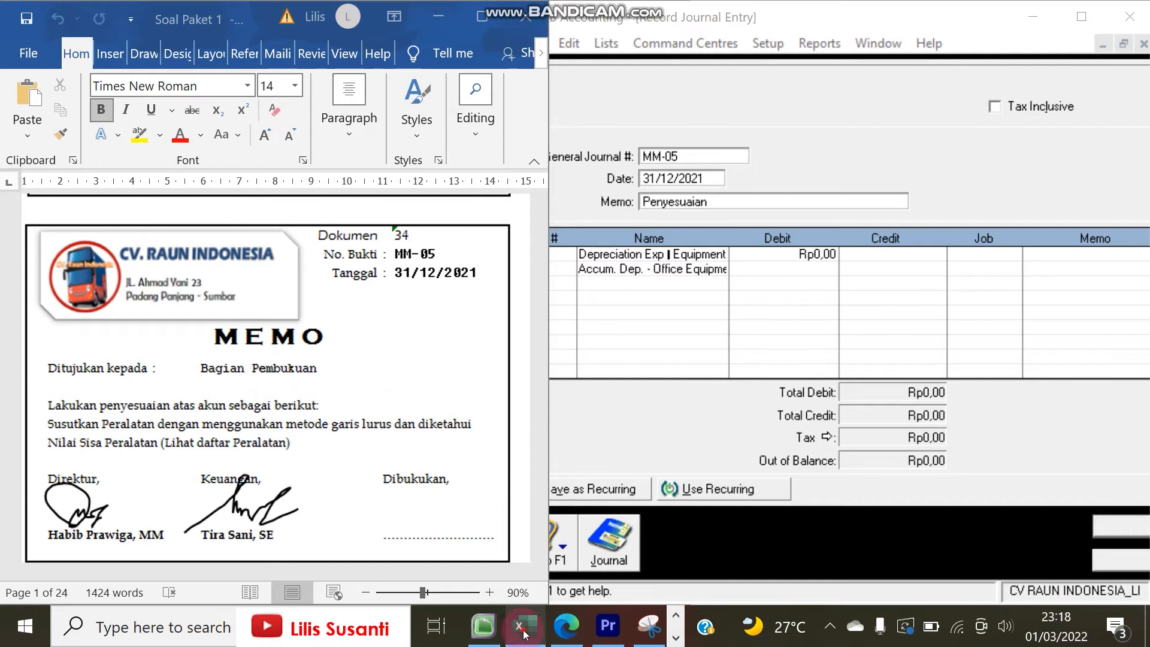
left_click(526, 625)
left_click(409, 326)
left_click_drag(180, 336, 487, 407)
left_click_drag(479, 336, 482, 396)
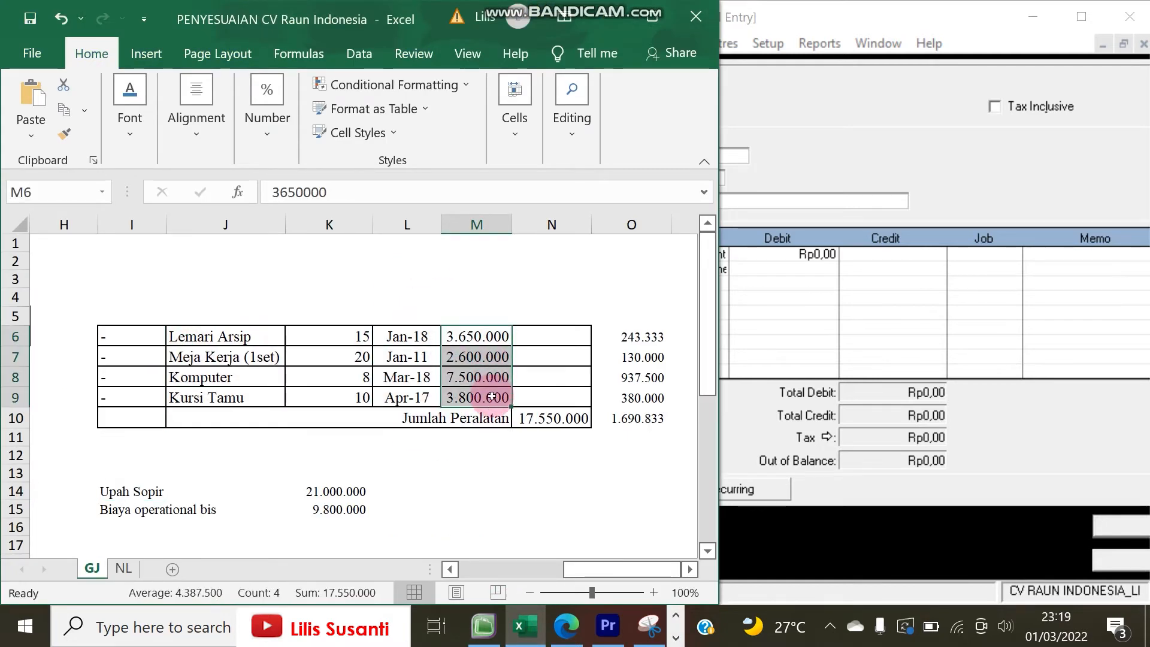
left_click(582, 379)
left_click(538, 334)
left_click_drag(719, 60, 683, 60)
left_click(698, 121)
left_click(717, 424)
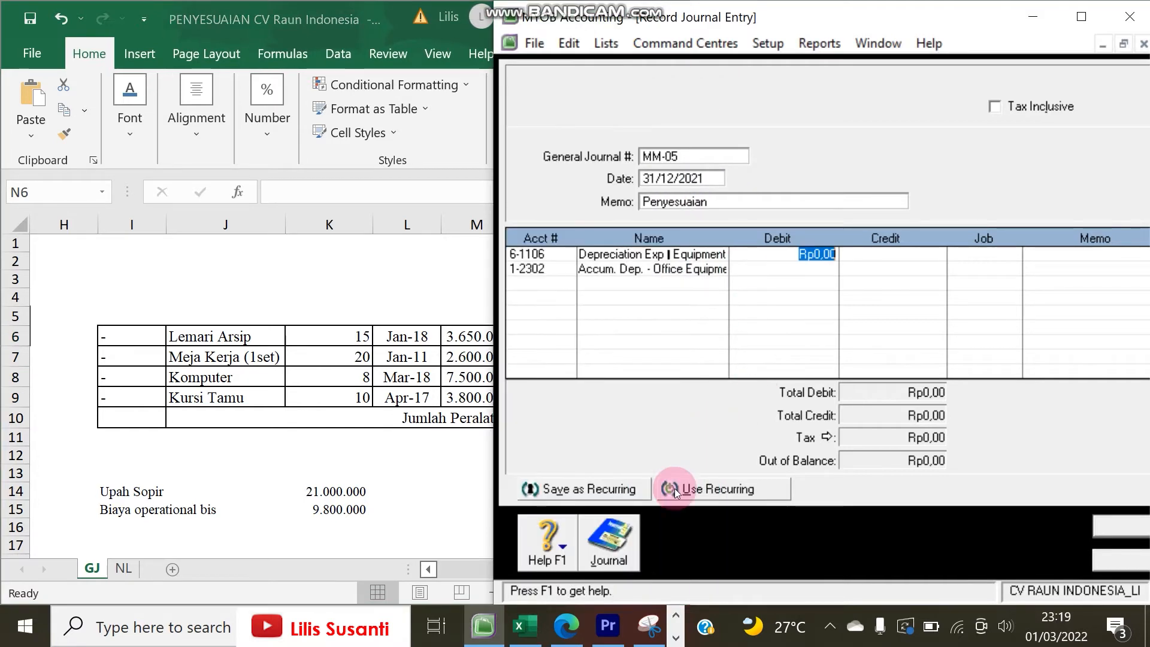
Reread the equipment depreciation instructions of memo MM-05 in Word, then return to the Excel workbook
left_click(676, 633)
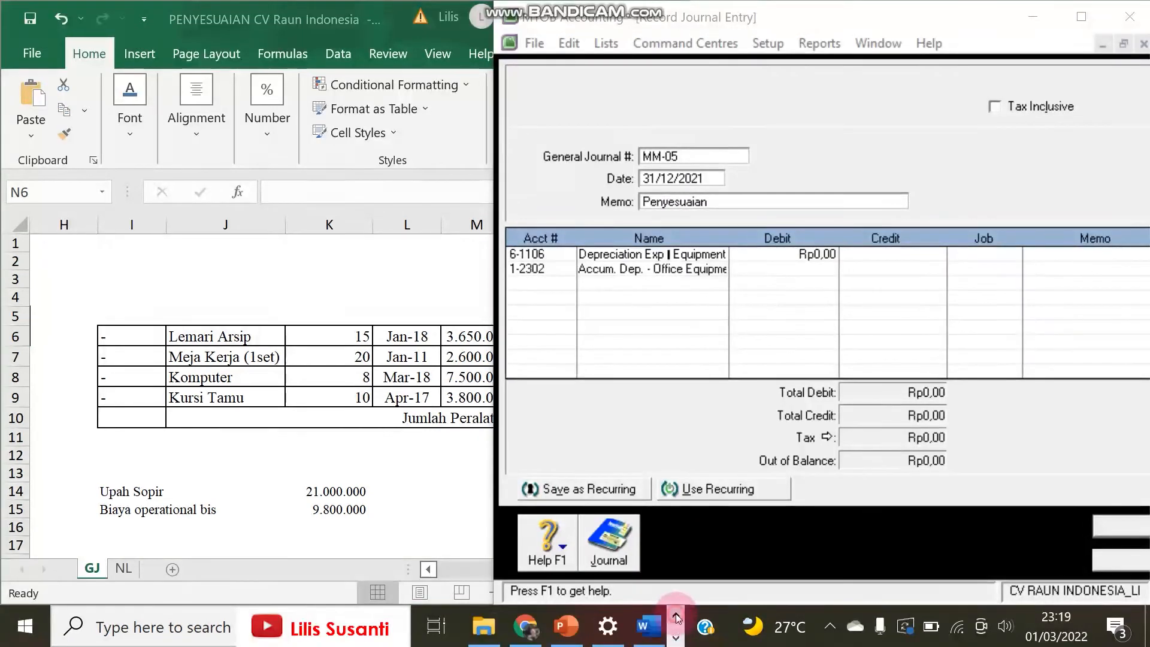
left_click(645, 626)
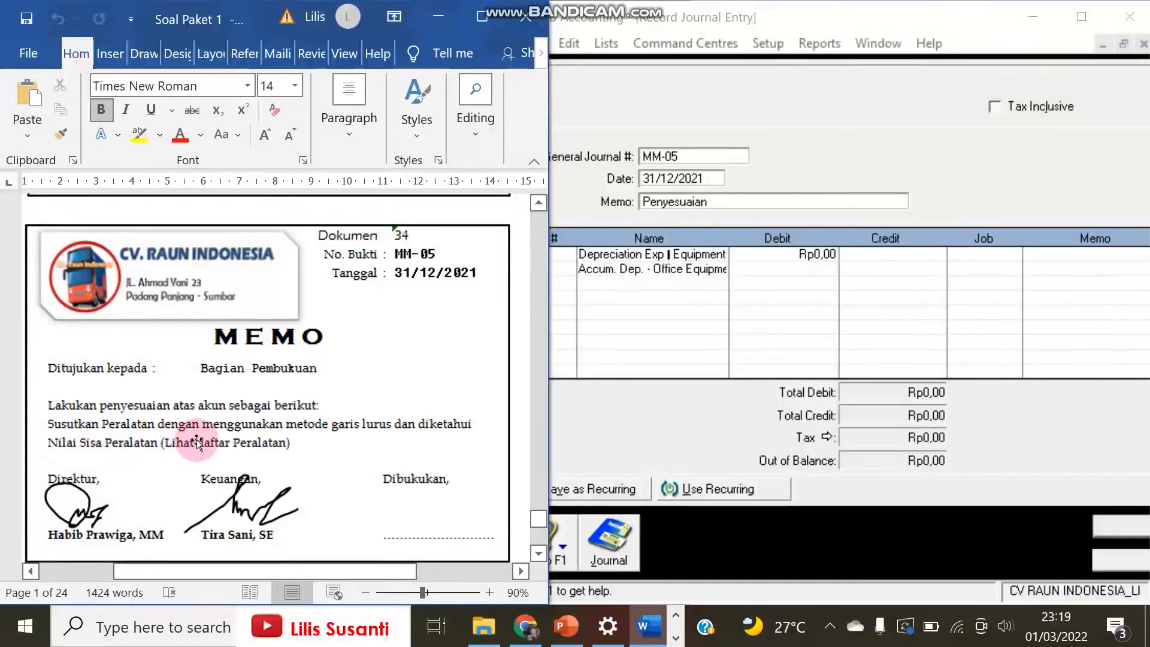
left_click(441, 23)
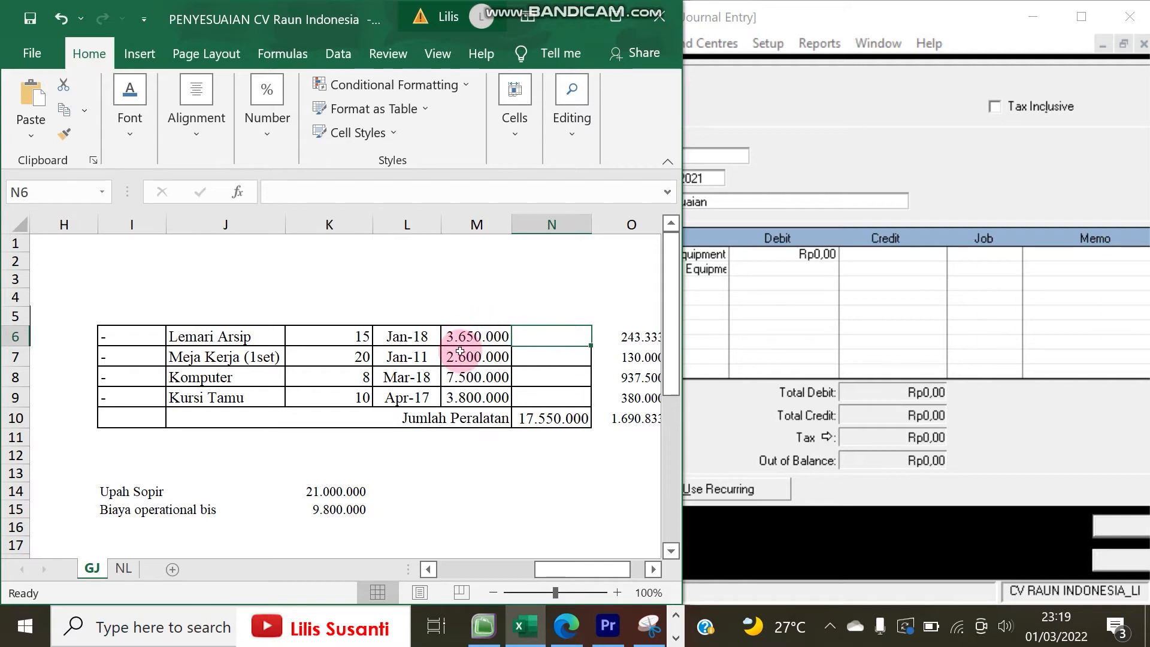
Examine the cost-divided-by-life formula in O6 and the depreciation total in O10, and make that total bold
left_click(533, 426)
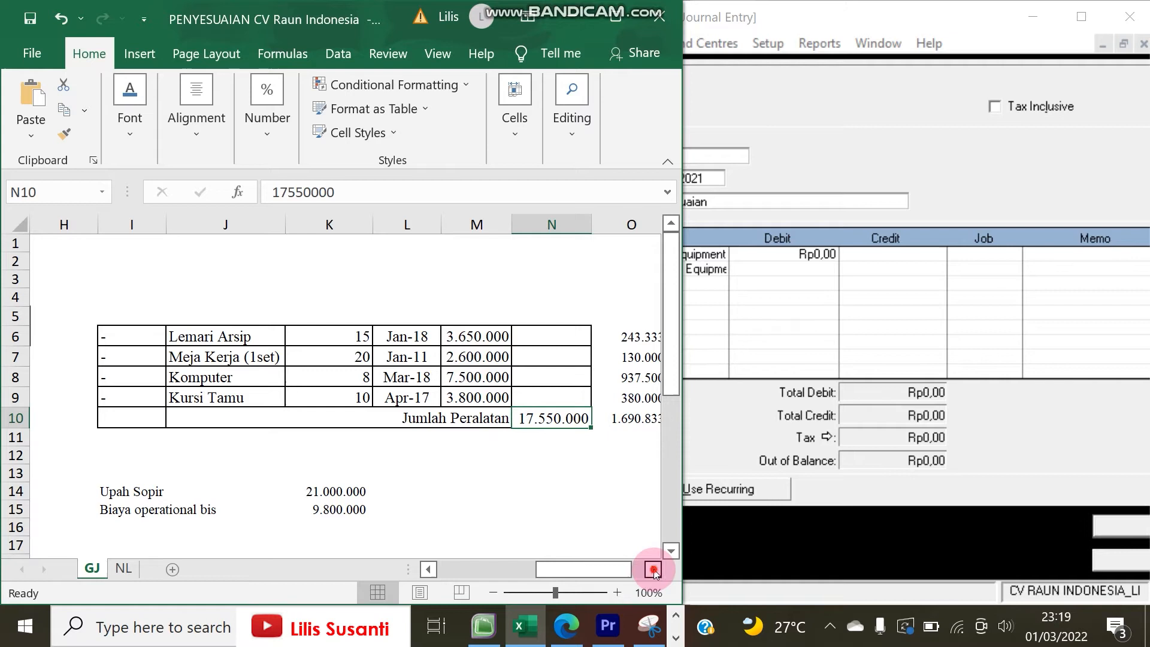
left_click(653, 569)
left_click(566, 339)
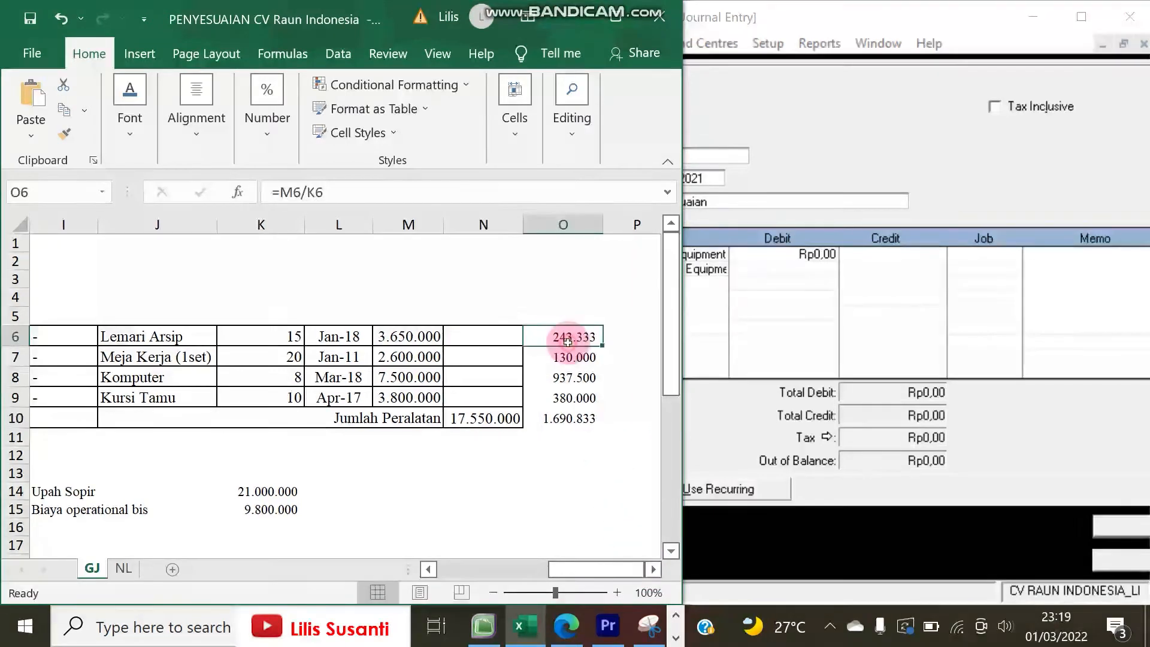
double_click(567, 340)
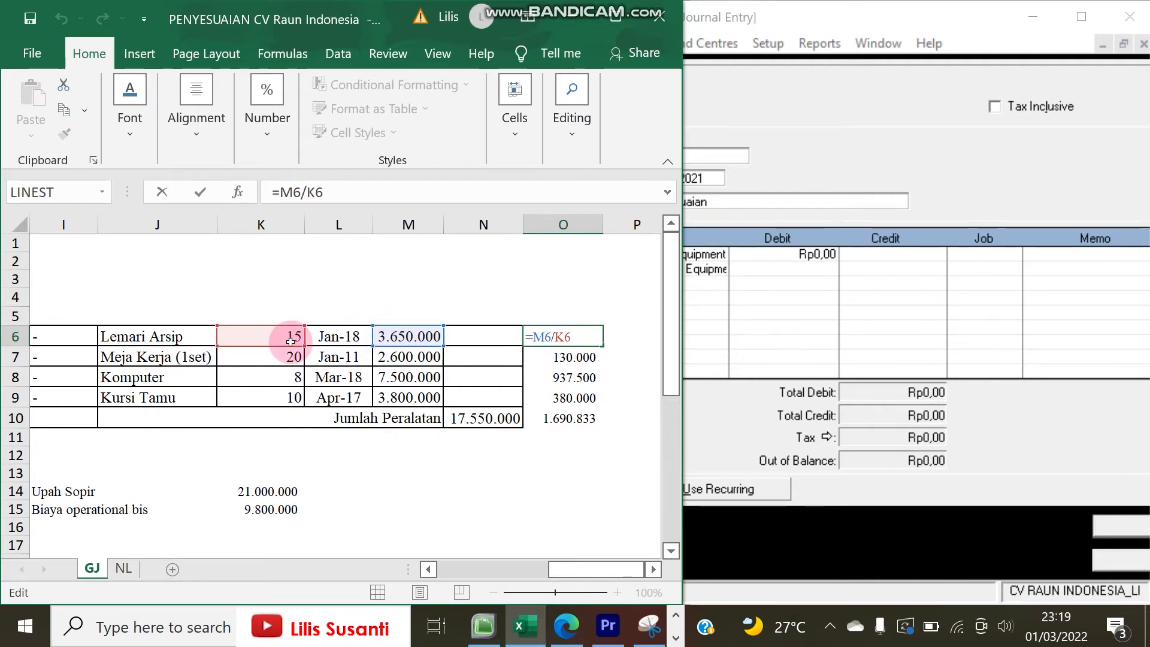
key("Return")
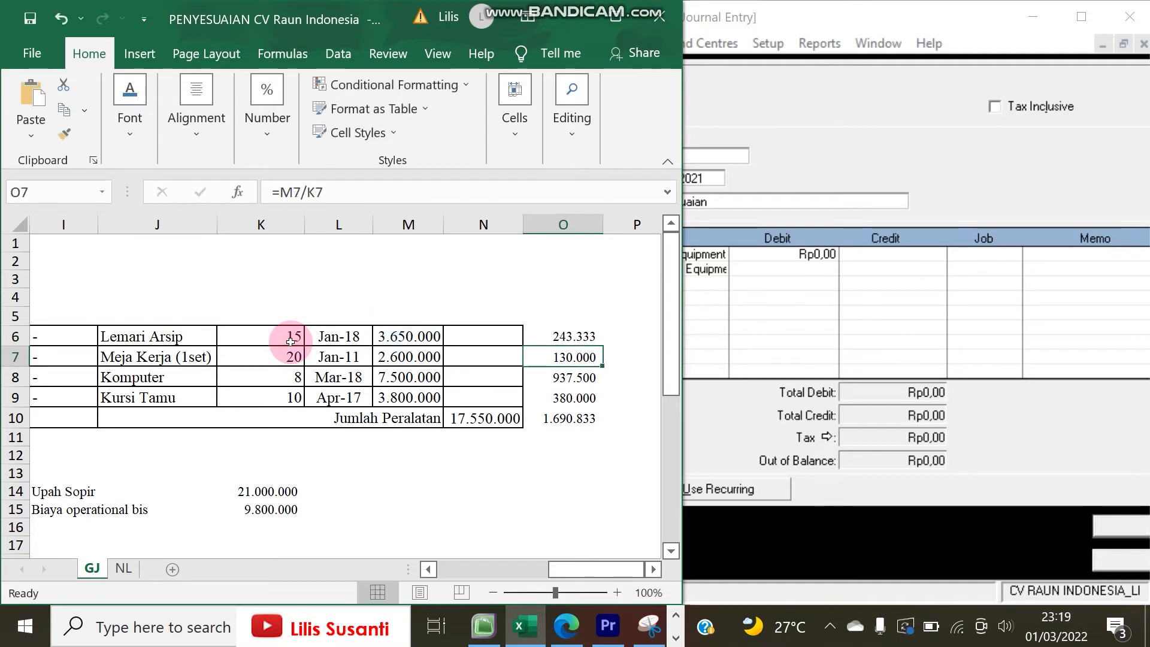
left_click(565, 416)
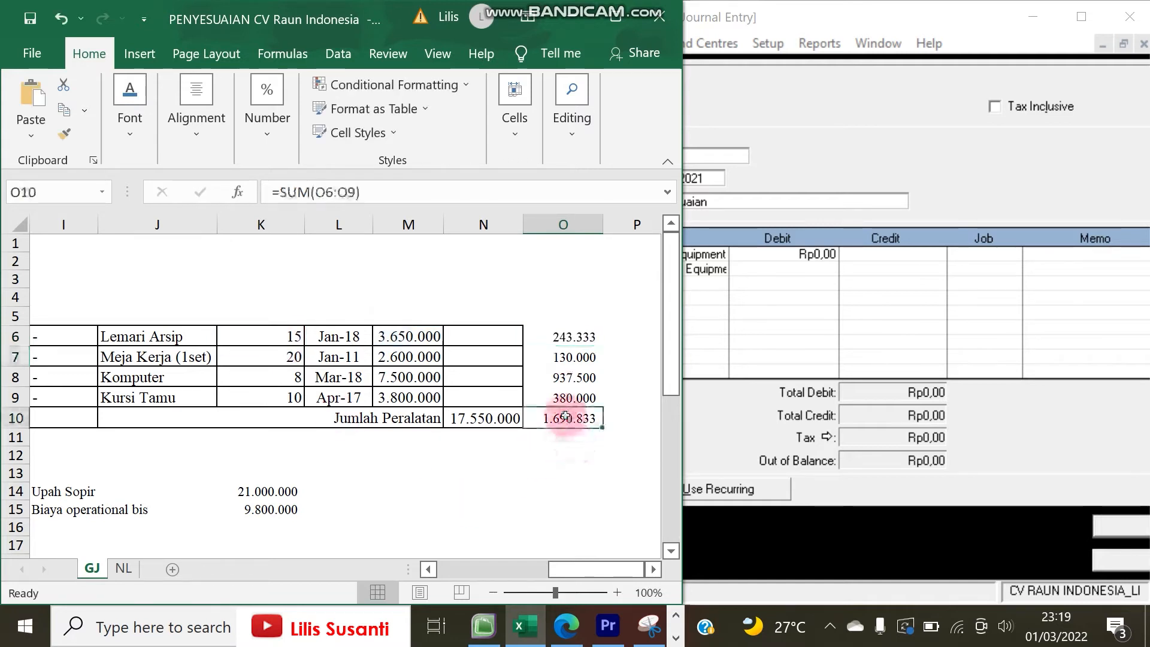
key("ctrl+b")
Switch back to MYOB and debit Rp1.690.833 to account 6-1106, checking the amount against the Excel total
left_click(785, 263)
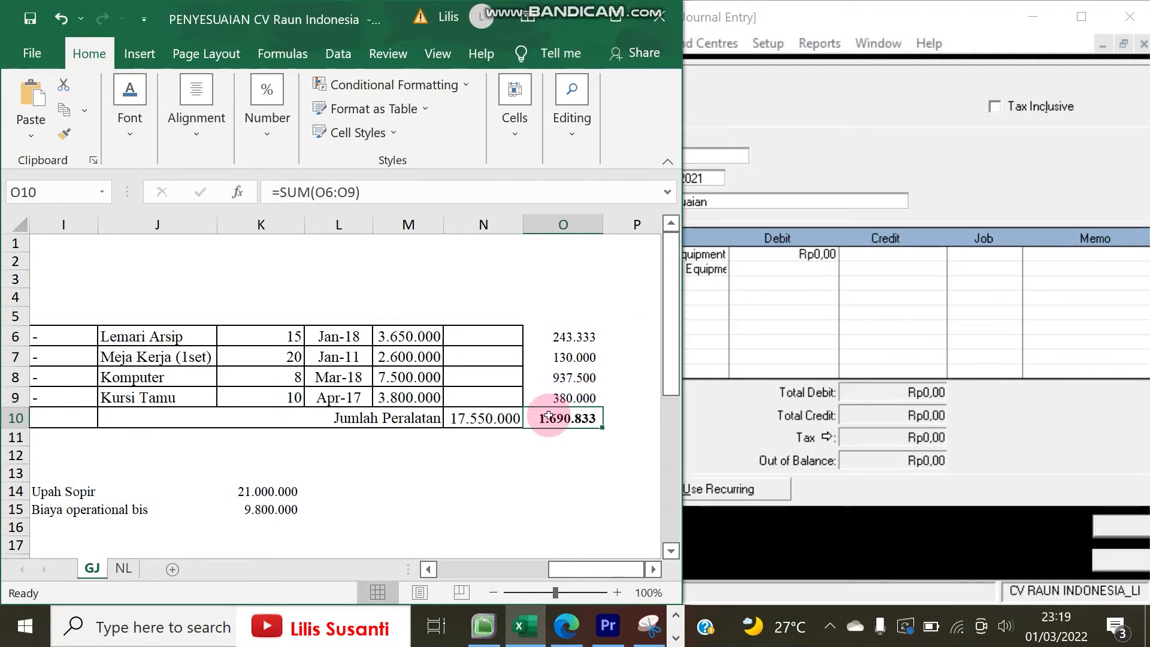
left_click(784, 258)
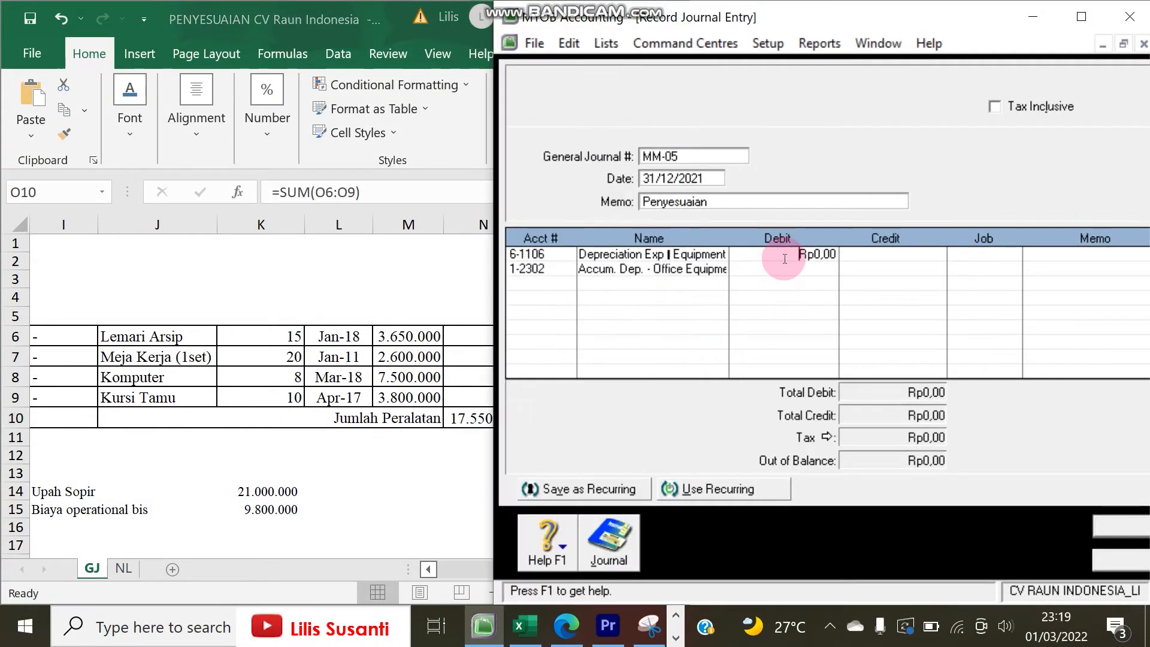
type("1690")
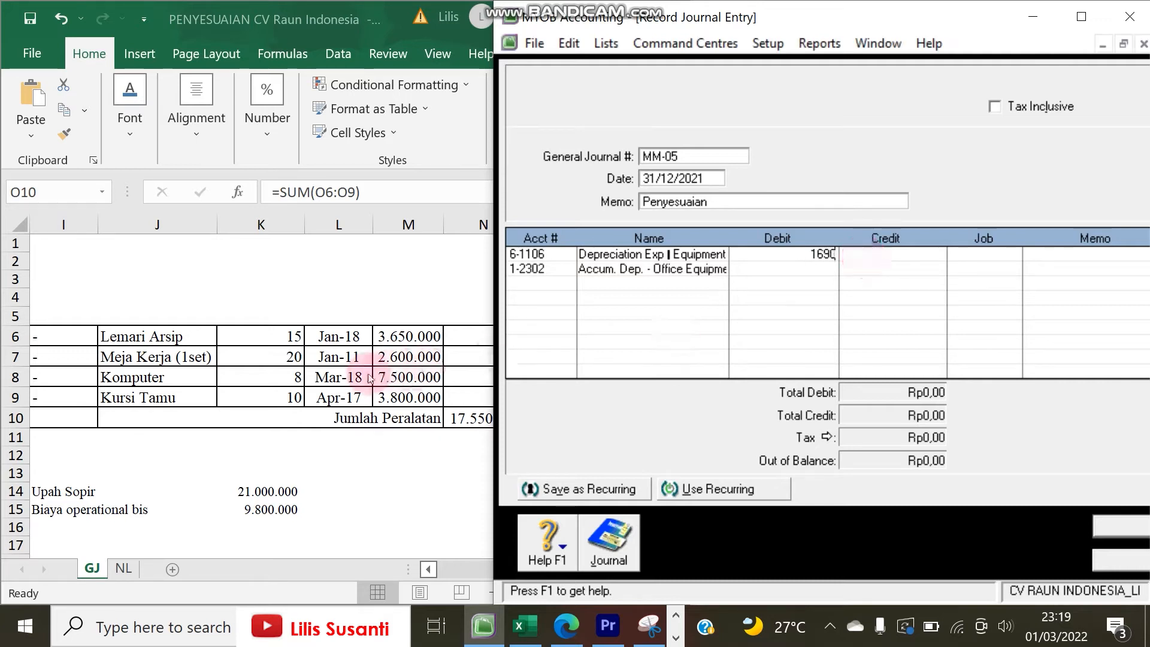
left_click(481, 418)
left_click(820, 252)
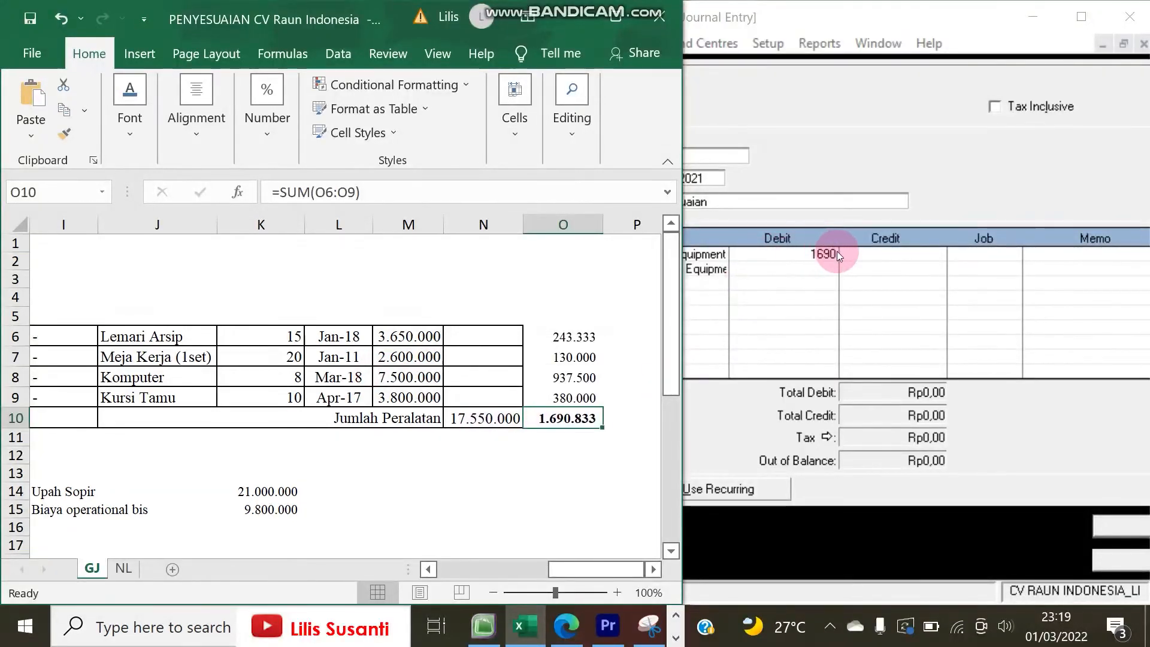
type("833")
key("Return")
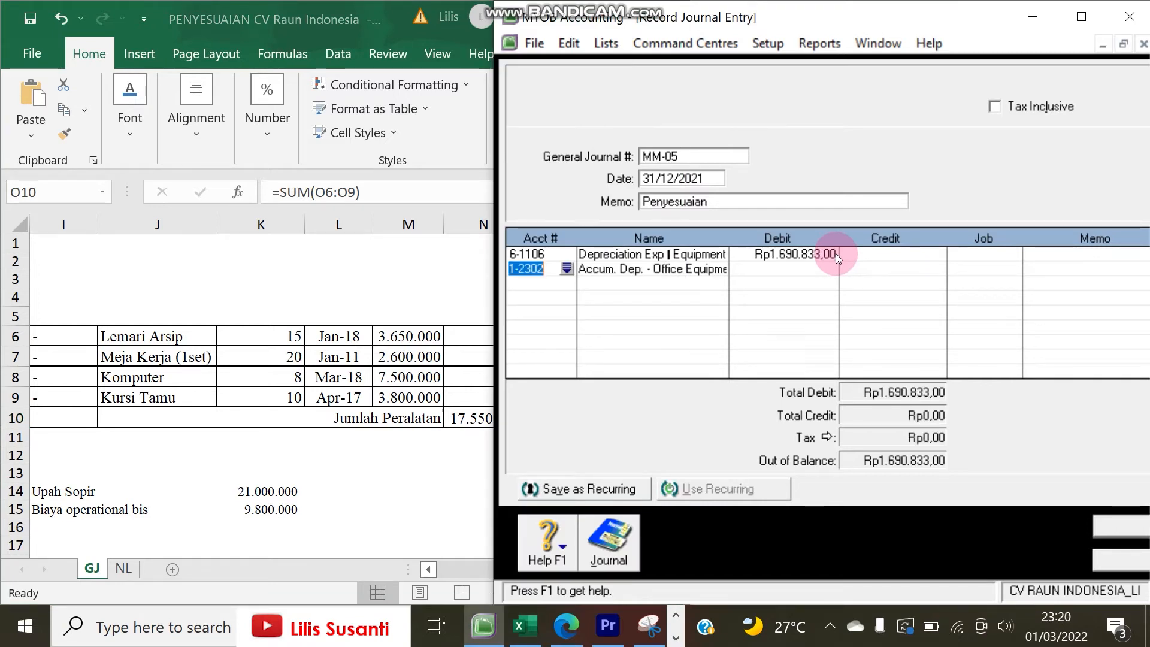
Credit Rp1.690.833 to account 1-2302 Accum. Dep. - Office Equipment and record the journal
left_click(872, 269)
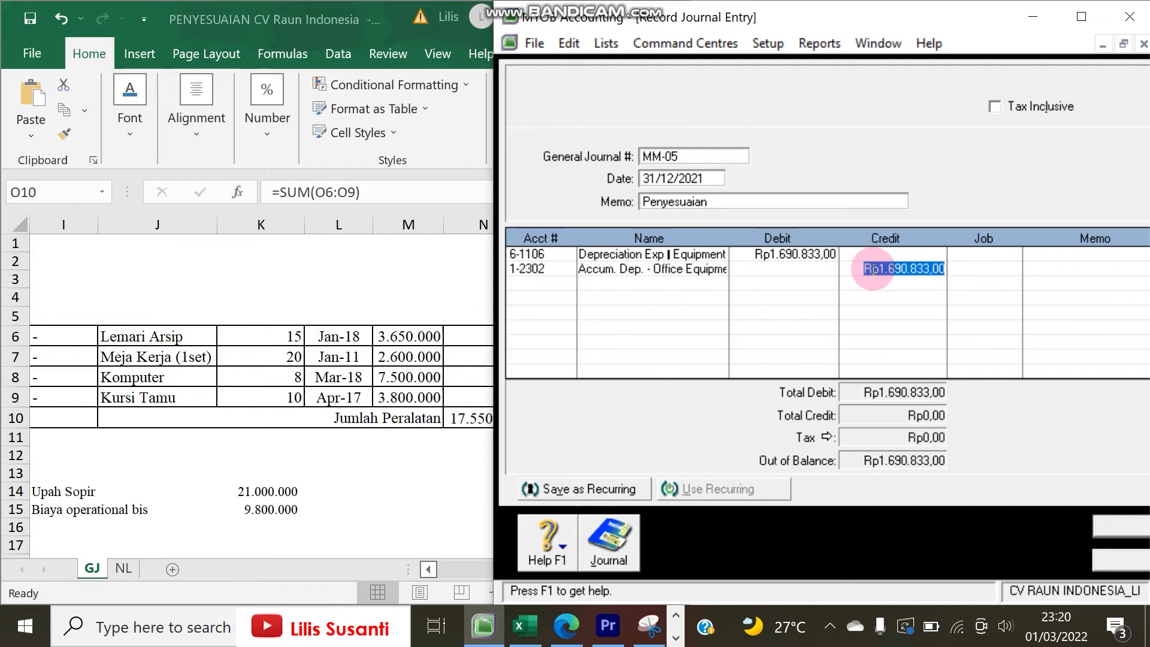
key("Return")
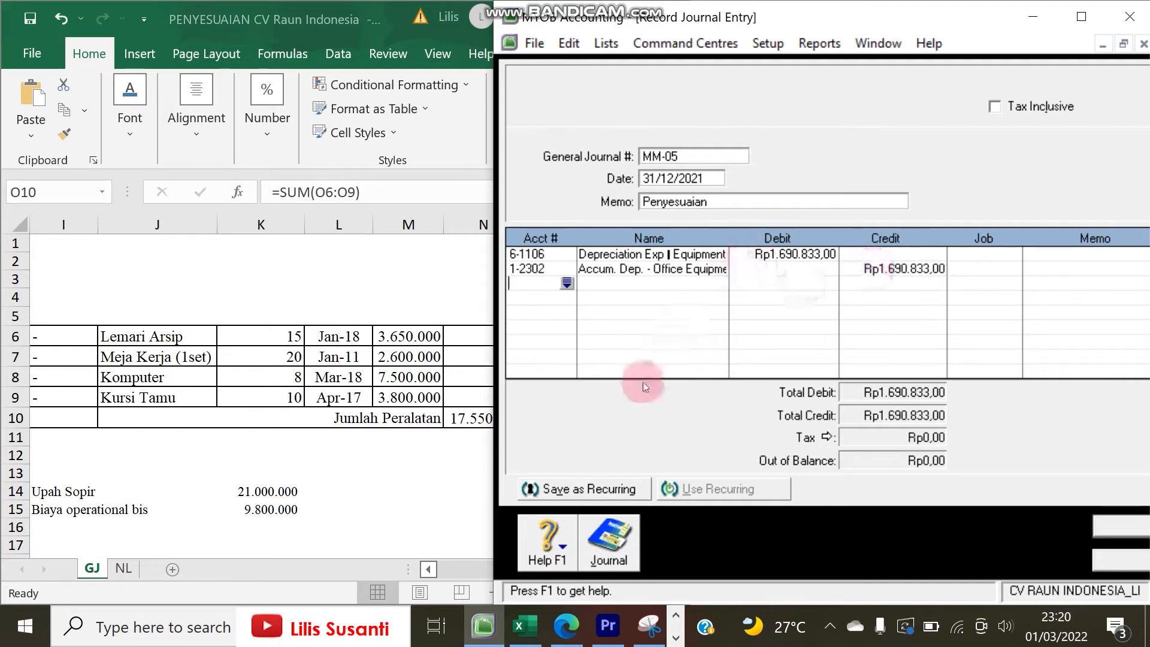
left_click(1117, 524)
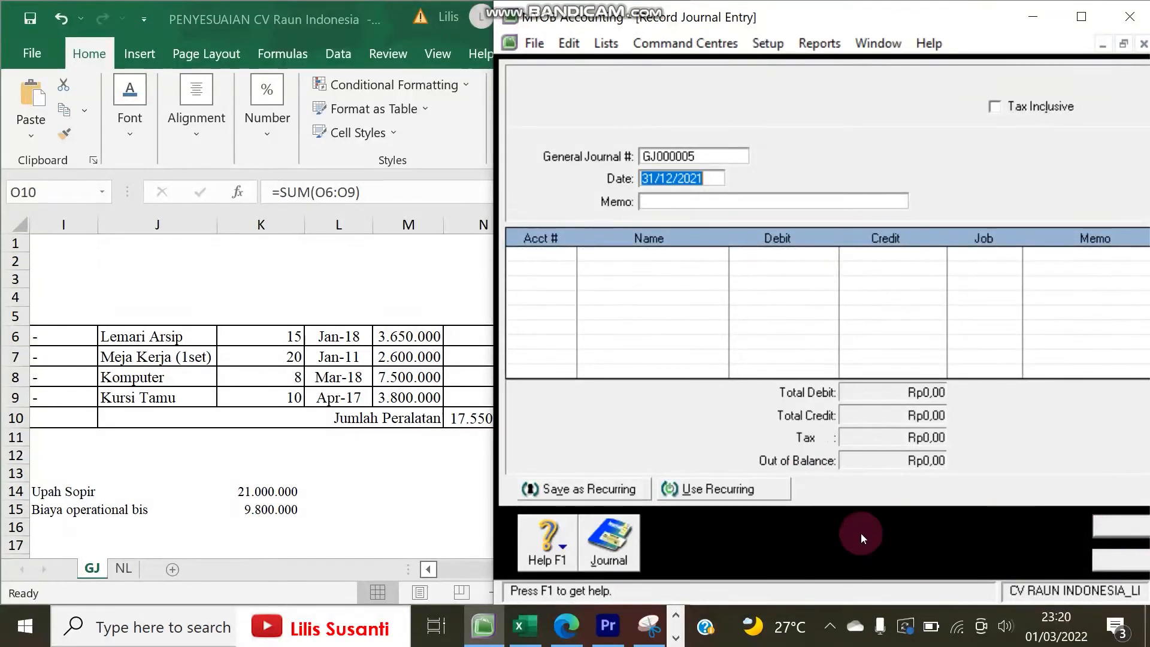
Switch to the Word source document and read memo MM-06 on the running bus trips' driver wages and operating costs
left_click(676, 637)
left_click(676, 616)
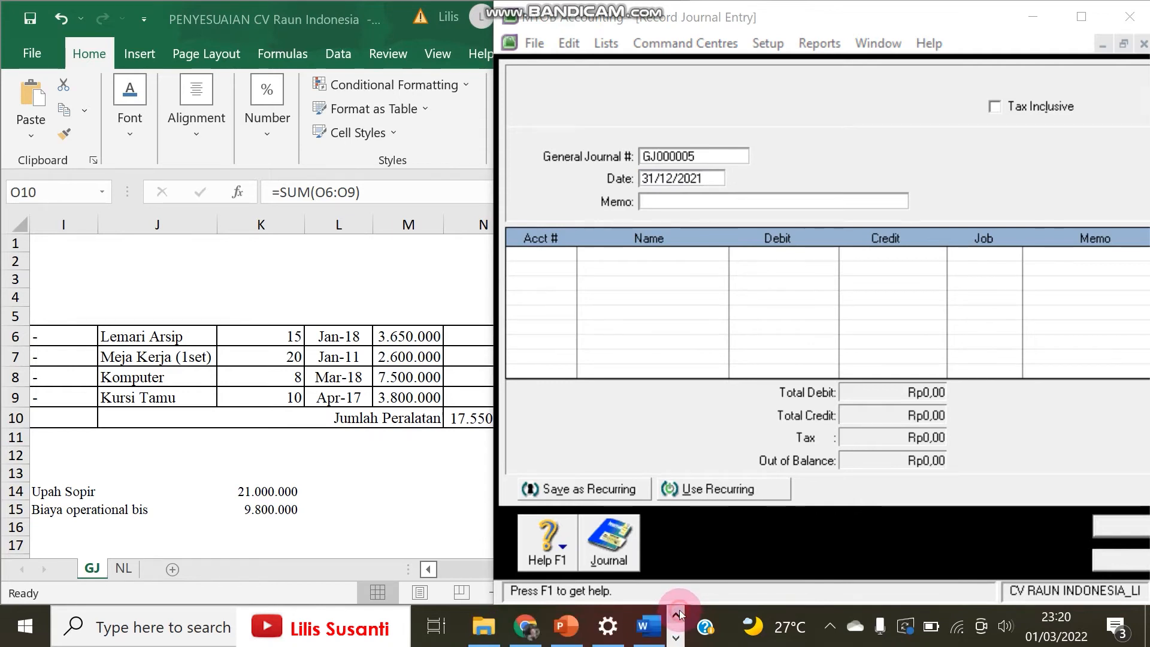
left_click(651, 626)
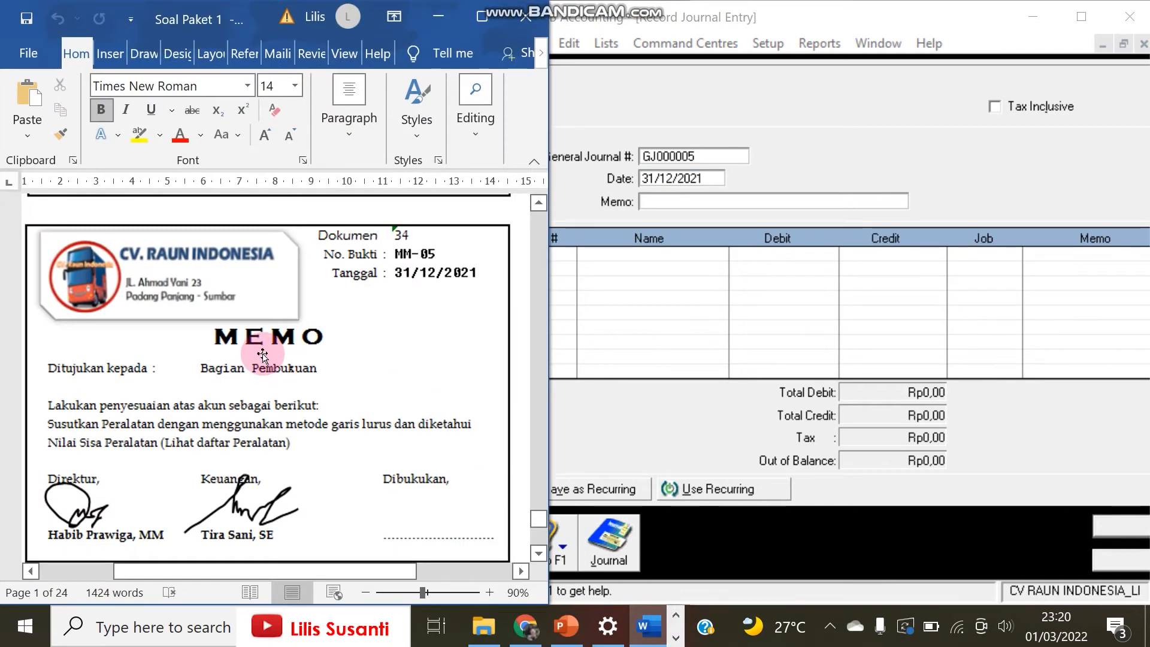
scroll(263, 355, "down", 10)
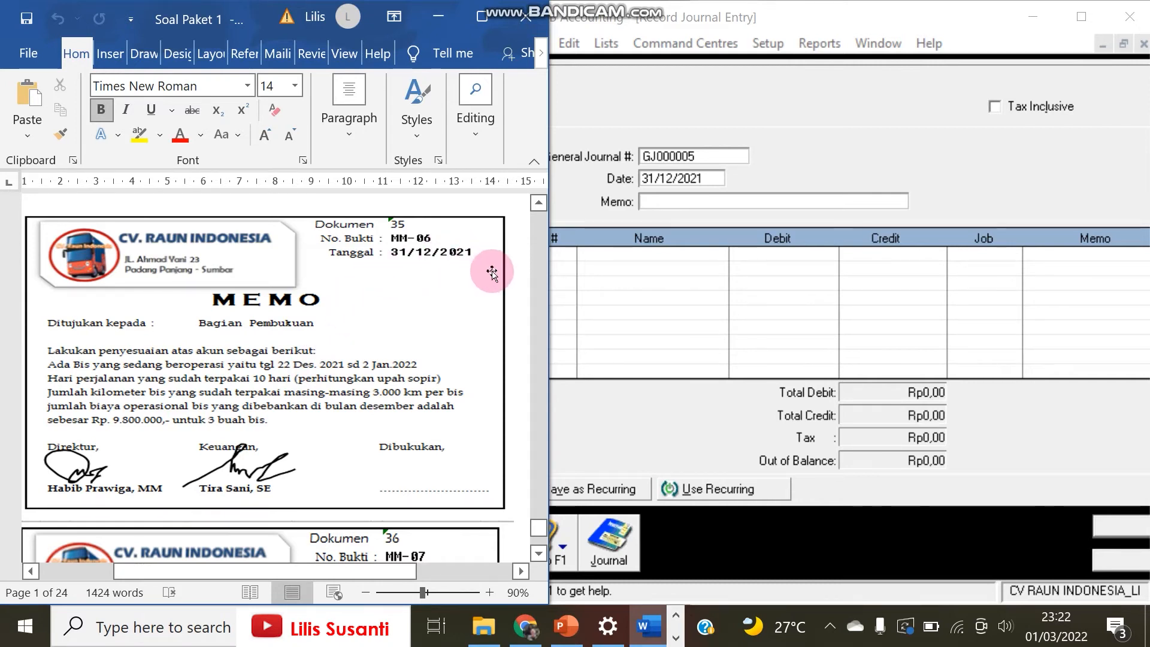
Find cash payment voucher BKK-10 in the source document and examine its prepaid driver and fuel amounts
left_click_drag(538, 526, 542, 473)
scroll(459, 423, "up", 15)
scroll(456, 418, "down", 15)
scroll(457, 421, "up", 2)
scroll(456, 419, "up", 10)
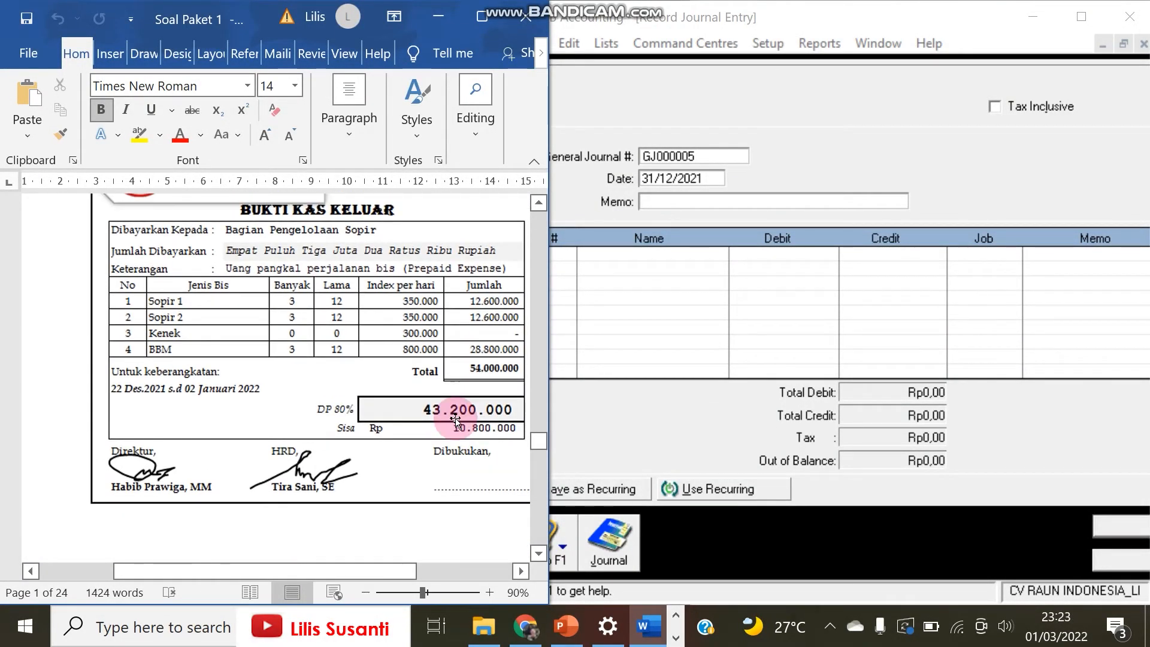
scroll(456, 419, "up", 2)
left_click_drag(315, 566, 330, 564)
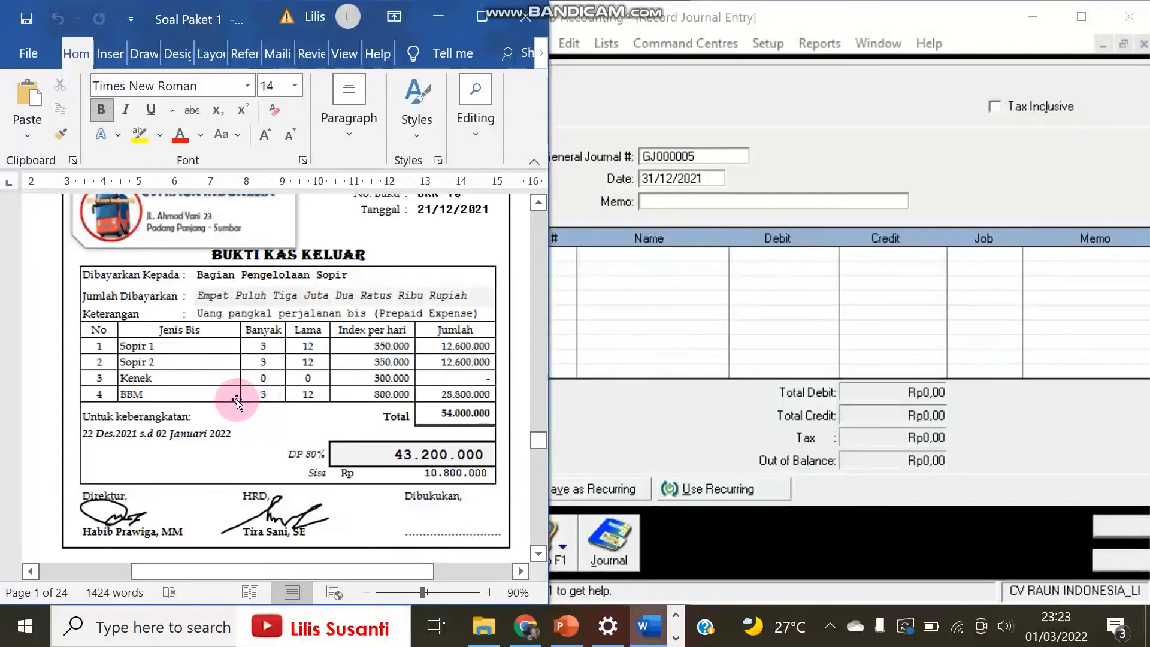
scroll(273, 378, "up", 1)
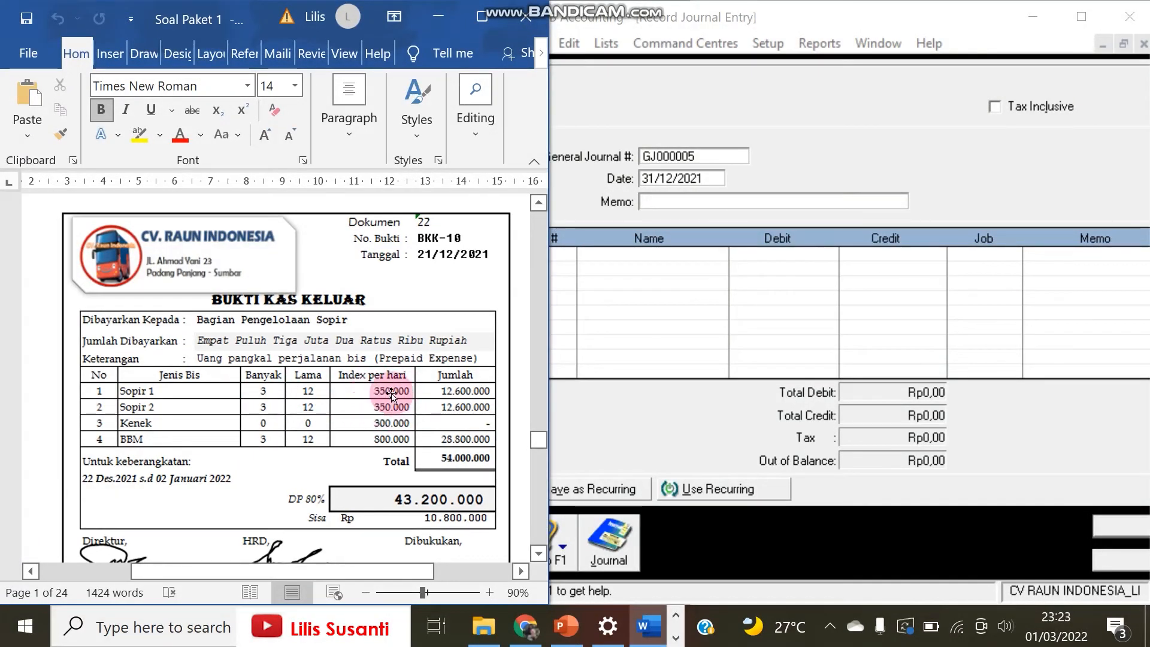
Switch back to MYOB and enter account 6-1201 Labour Expense on the first line of the new journal entry
left_click(566, 256)
left_click(567, 254)
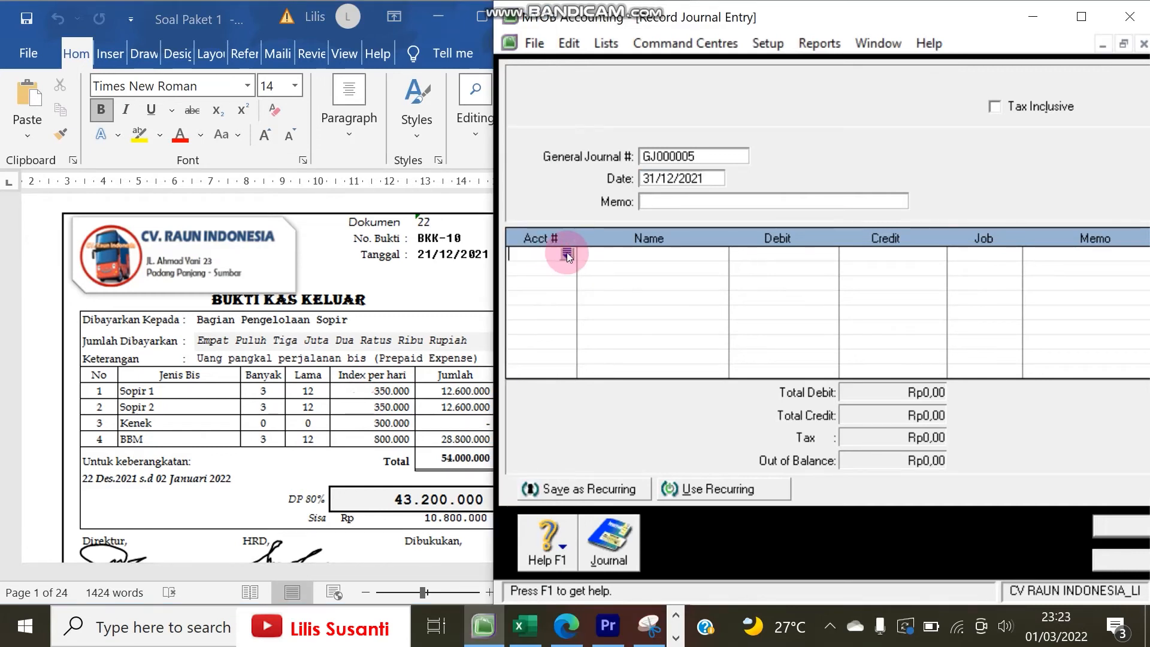
left_click(567, 253)
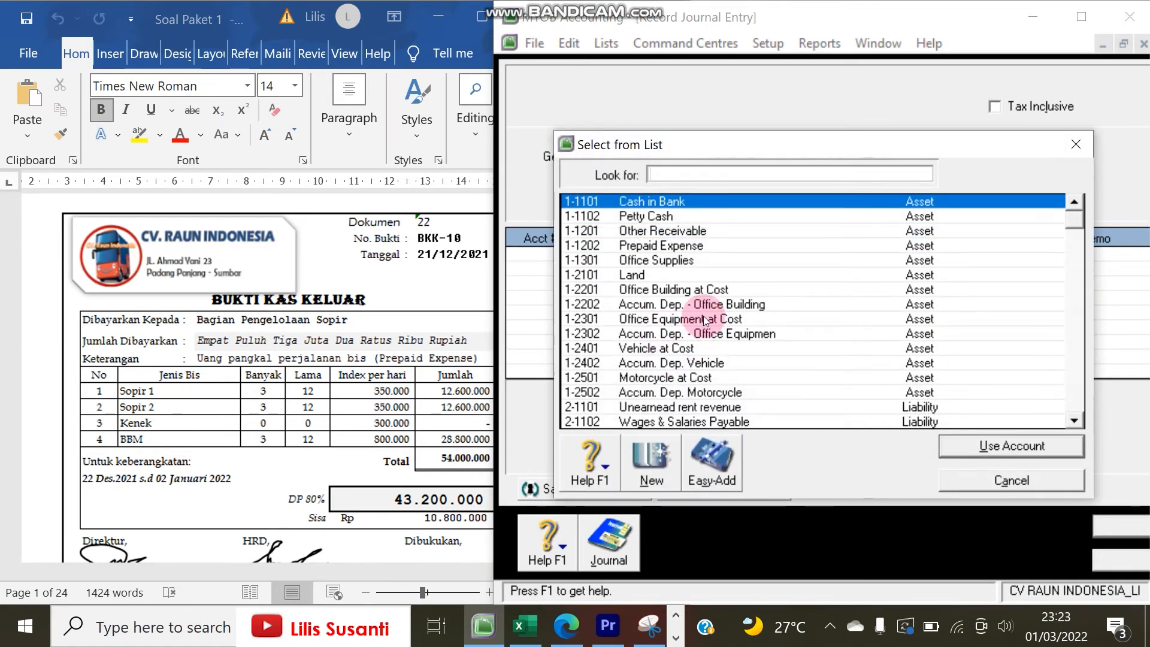
scroll(703, 315, "down", 3)
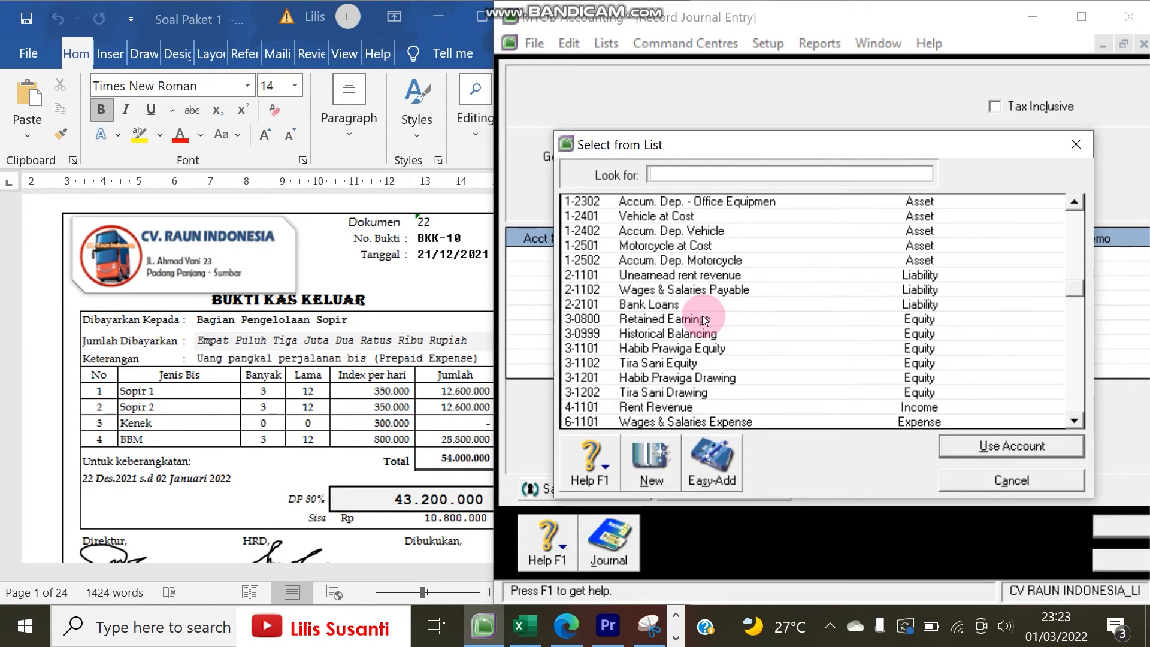
scroll(658, 306, "down", 1)
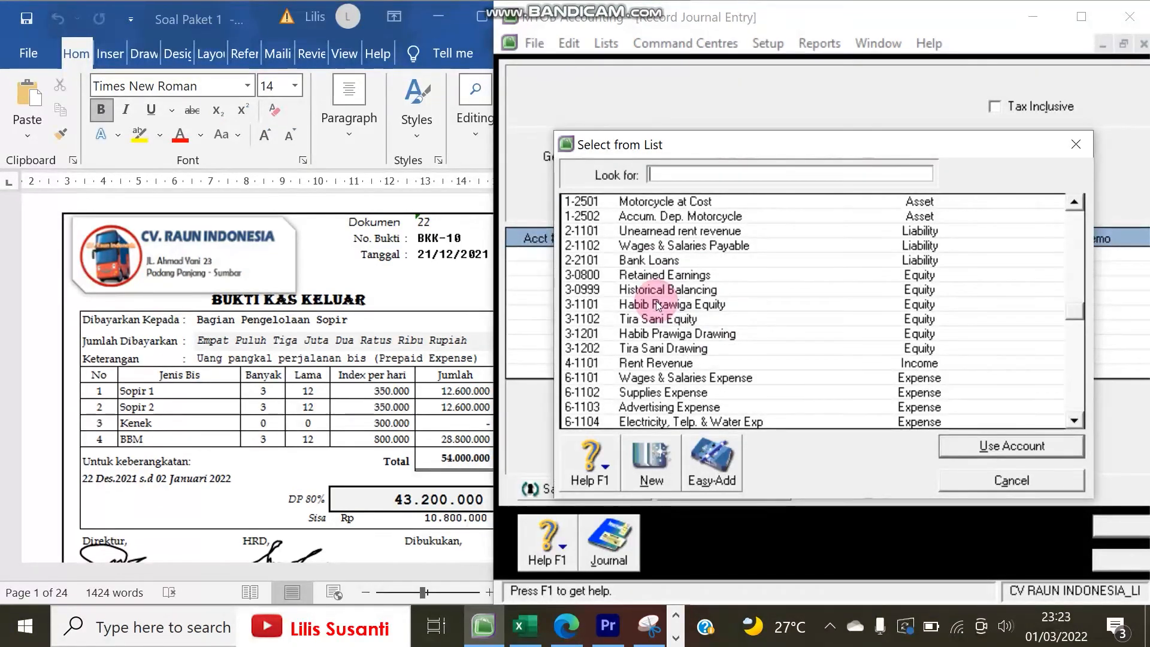
scroll(657, 305, "down", 1)
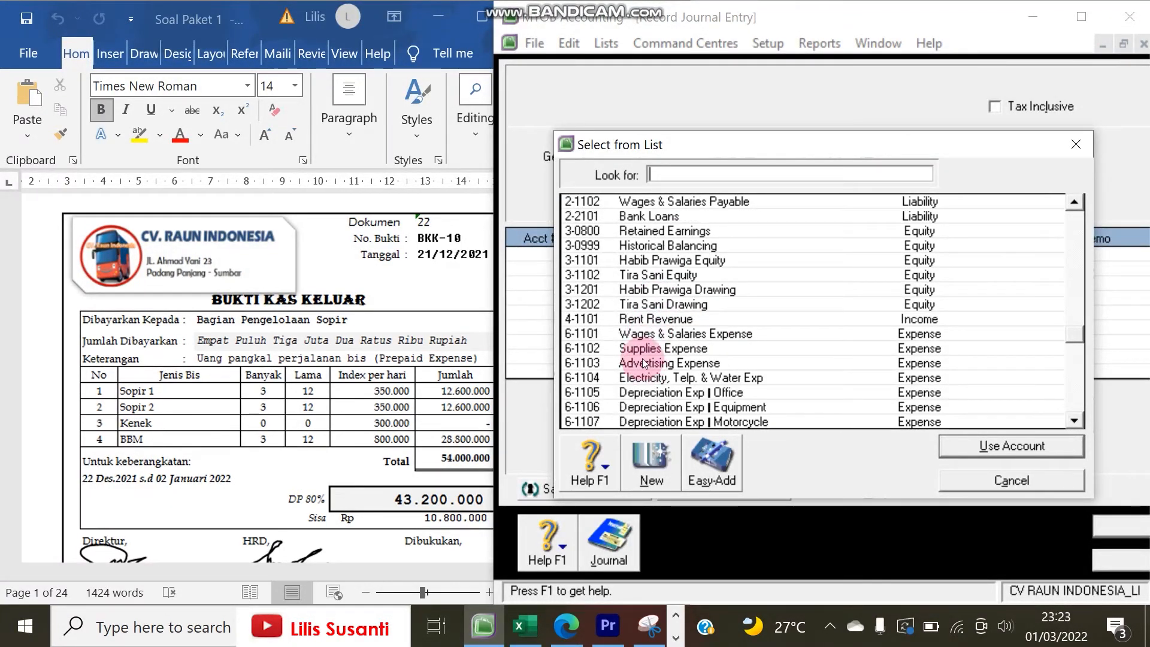
scroll(646, 299, "down", 2)
scroll(644, 359, "up", 1)
scroll(644, 380, "down", 1)
scroll(644, 379, "down", 1)
double_click(648, 303)
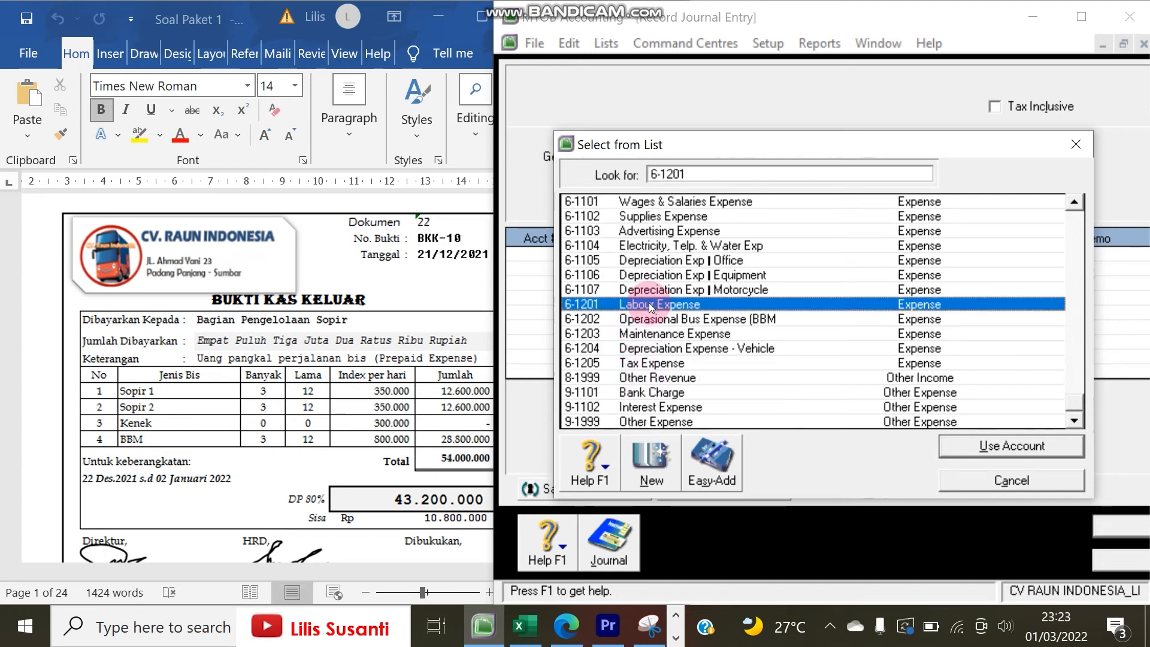
Debit Rp21.000.000 to Labour Expense by calculating 6 × 10 × 350000 in the built-in calculator
key("space")
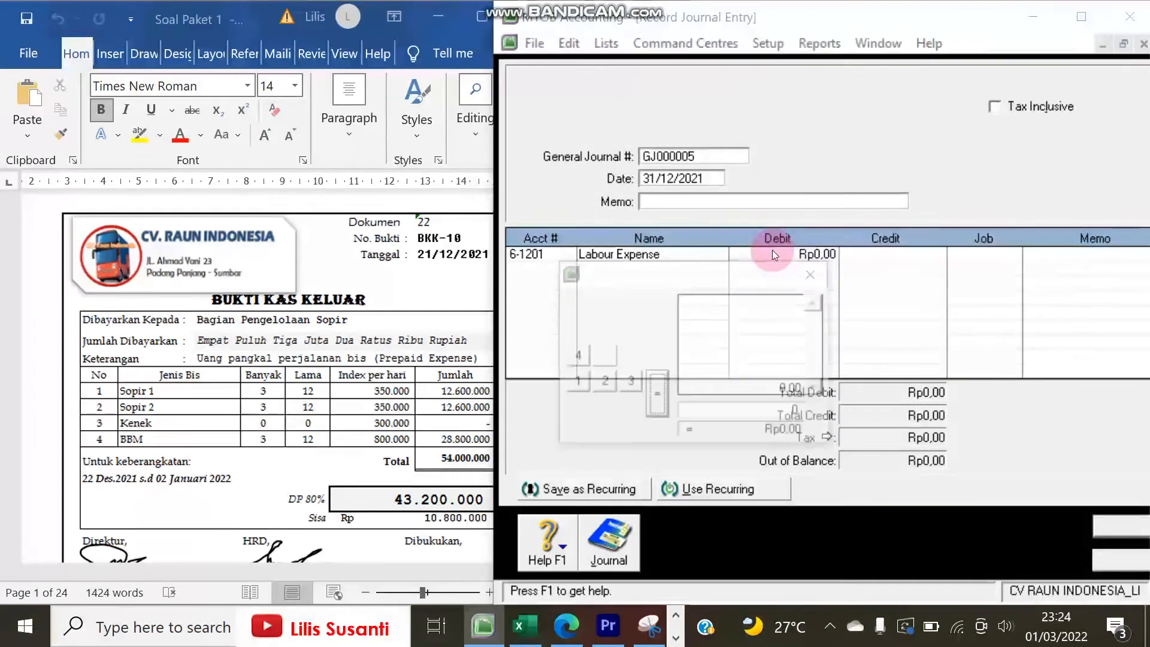
left_click(634, 356)
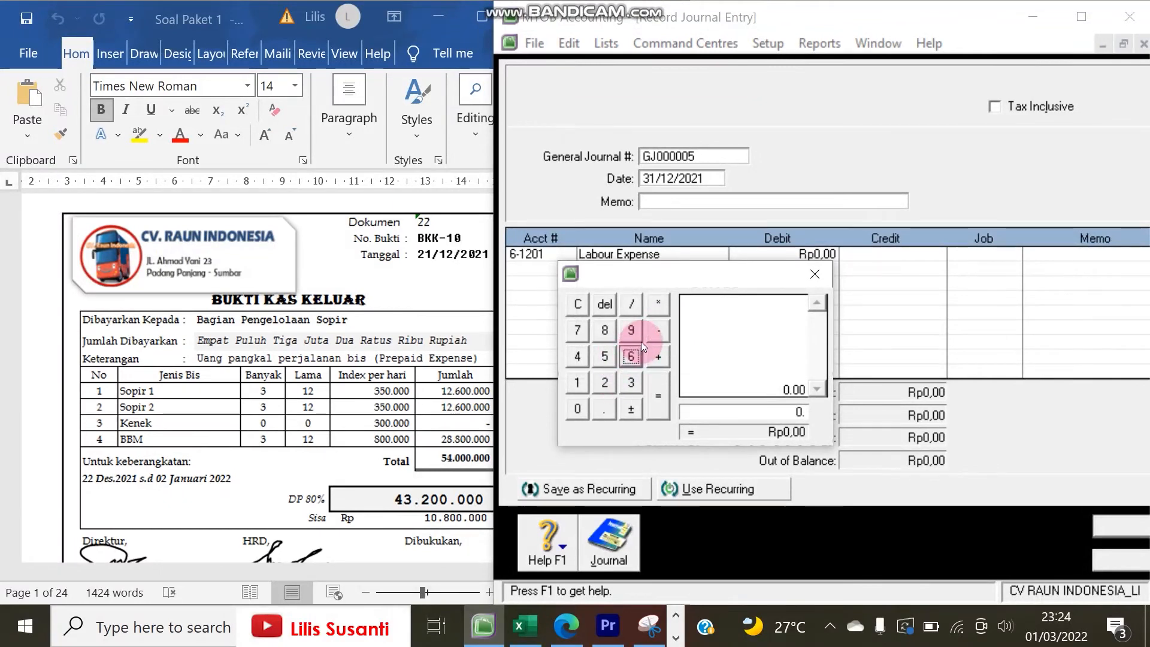
left_click(588, 304)
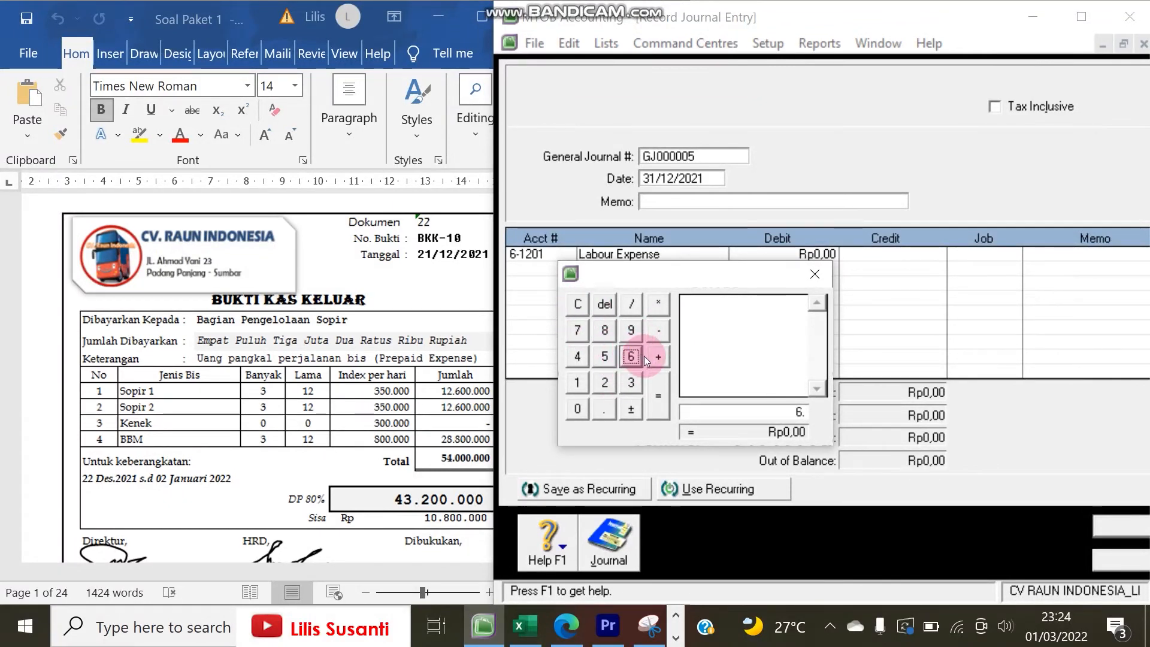
left_click(577, 382)
left_click(578, 410)
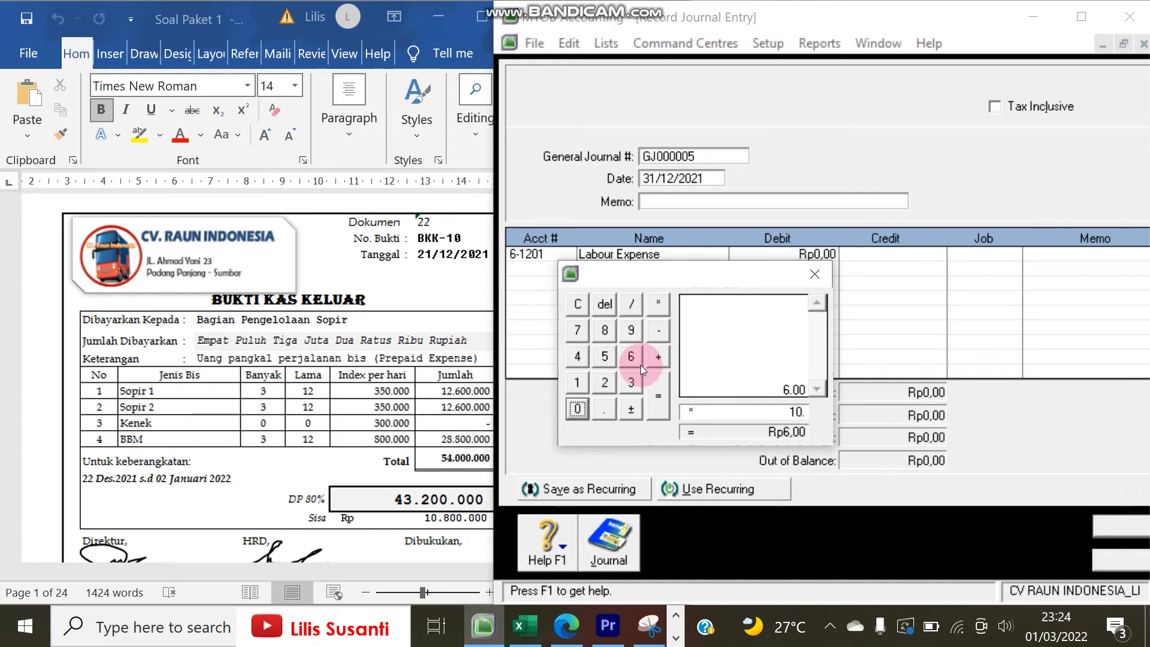
left_click(652, 307)
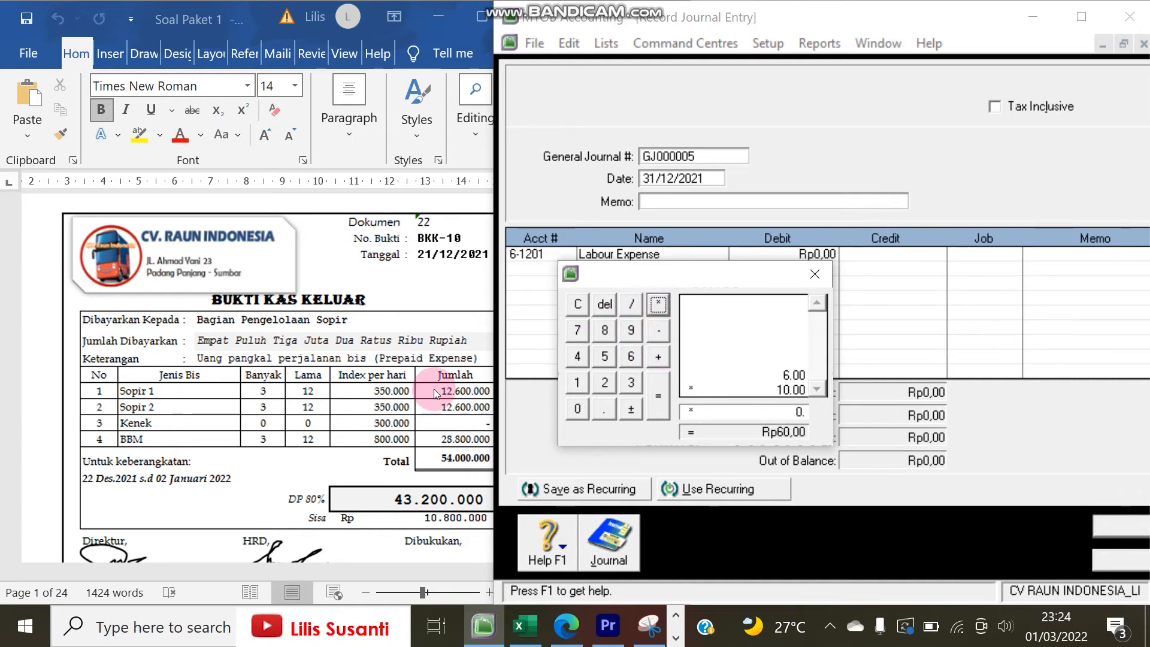
left_click(633, 382)
left_click(604, 356)
left_click(575, 411)
left_click(575, 411)
left_click(575, 410)
left_click(575, 410)
left_click(655, 408)
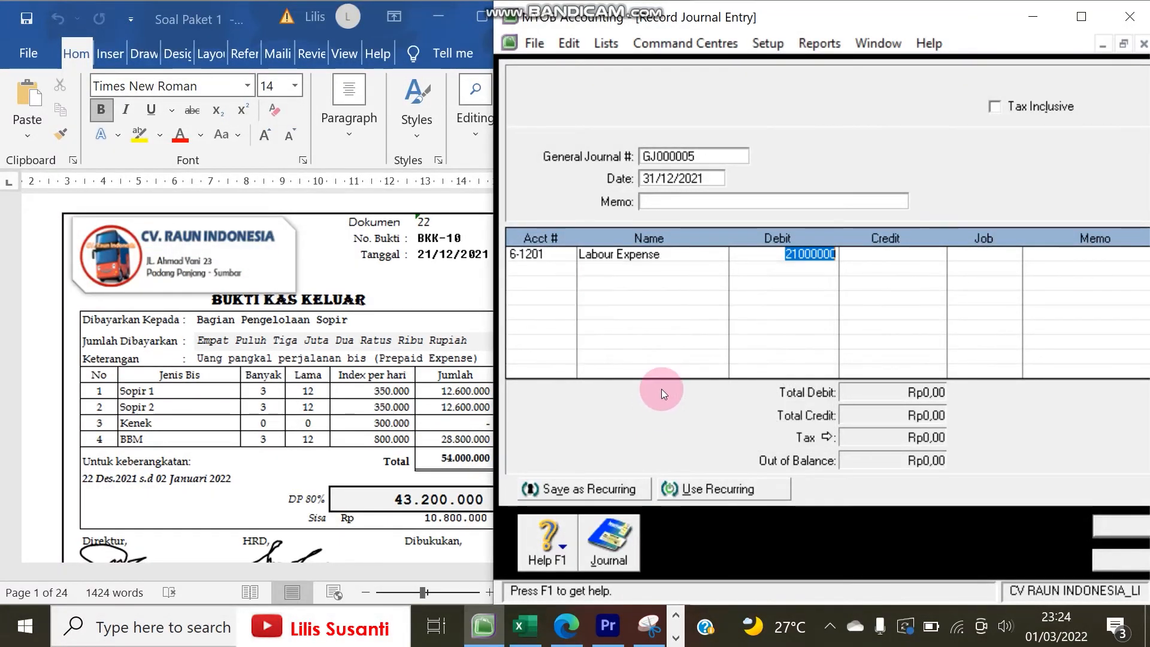
left_click(762, 294)
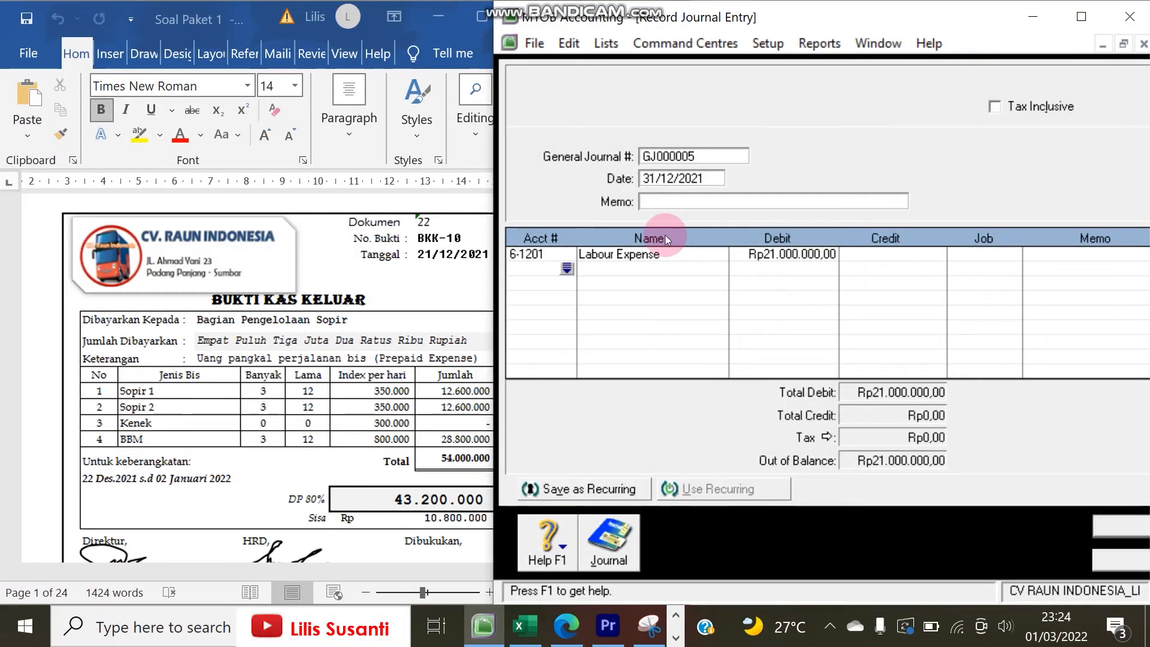
Look up the December bus operating cost in Word memo MM-06, and debit Rp9.800.000 to MYOB account 6-1202 Operasional Bus Expense
left_click(315, 362)
left_click_drag(546, 441, 306, 430)
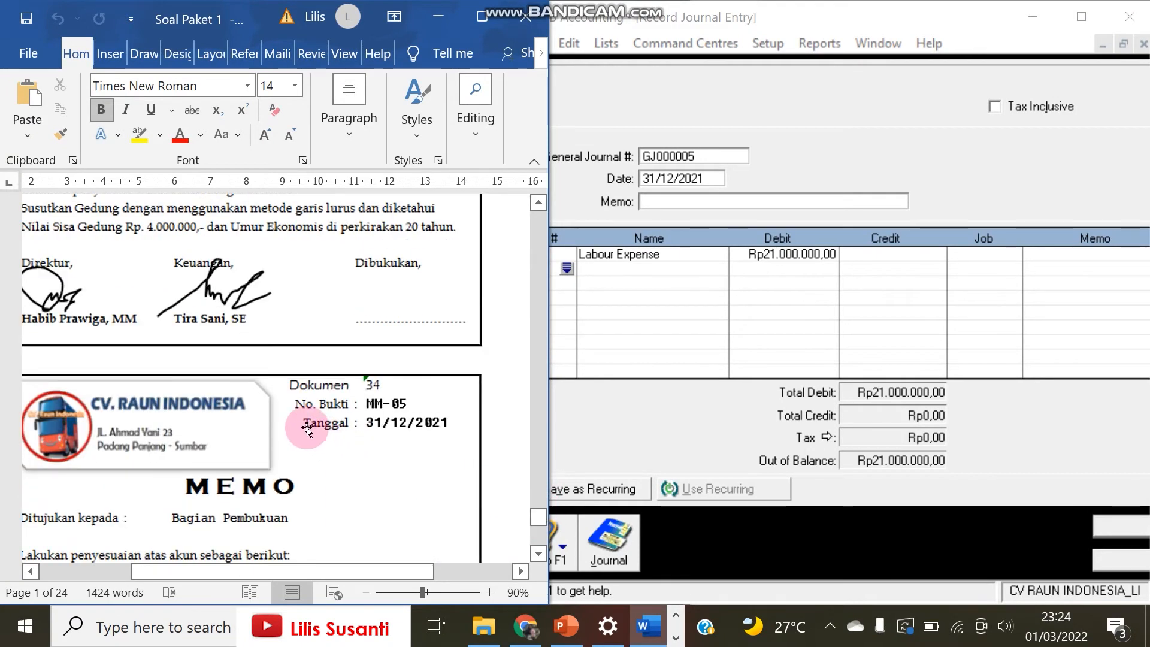
scroll(306, 430, "down", 12)
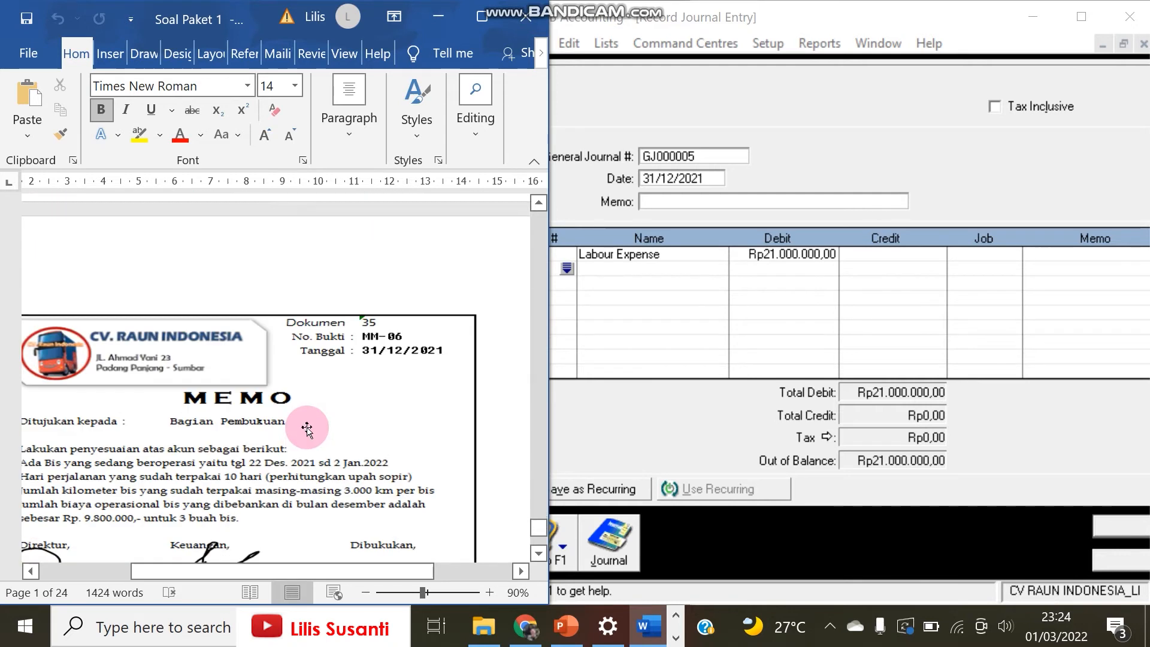
left_click_drag(306, 570, 280, 576)
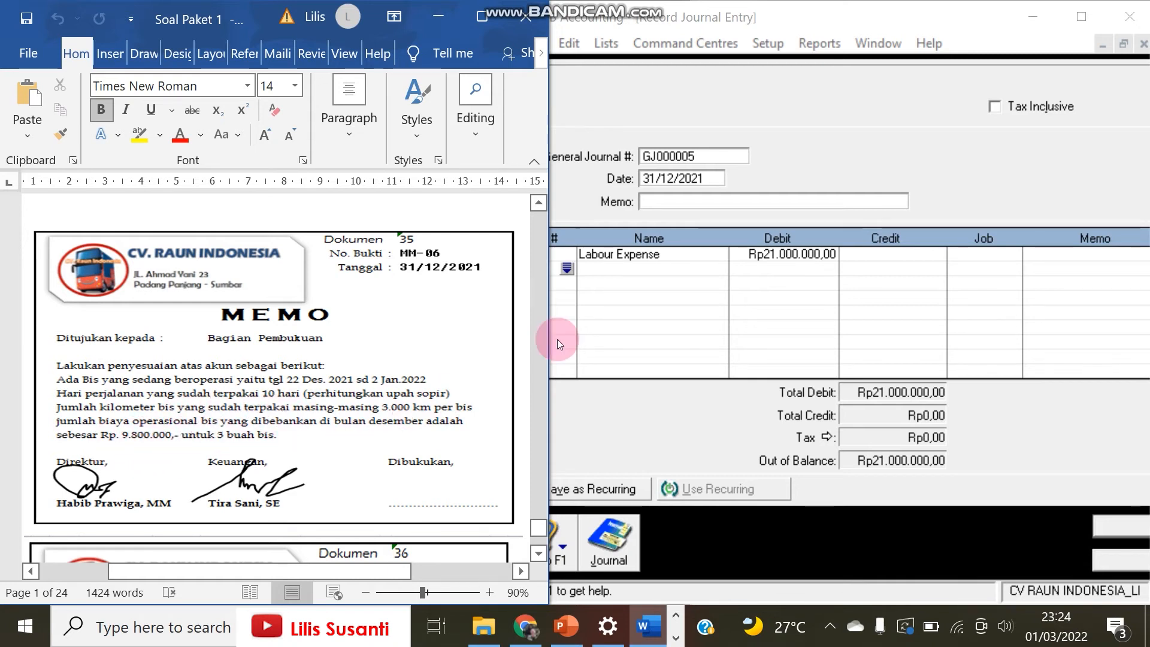
left_click(573, 270)
left_click(567, 269)
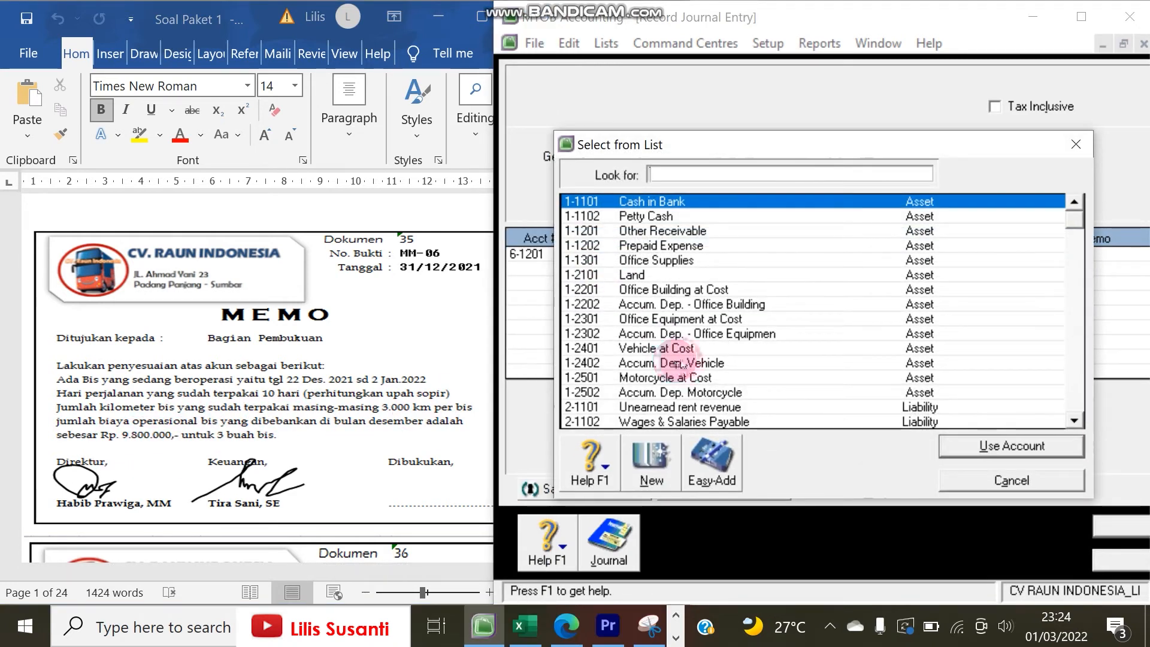
type("6")
double_click(659, 319)
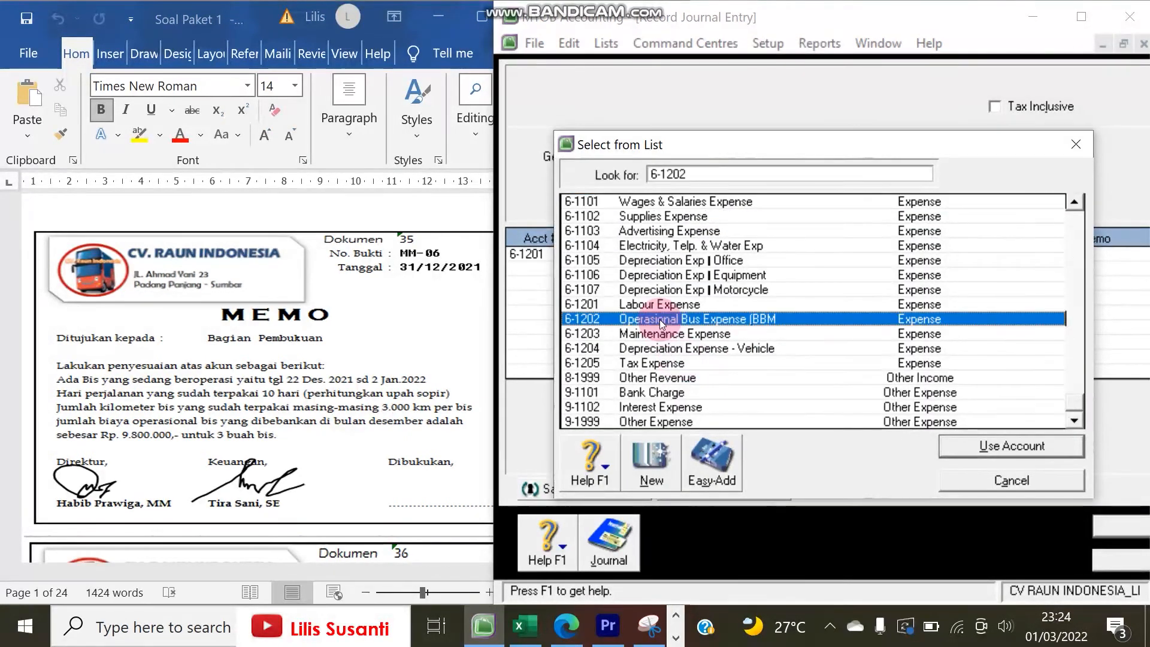
type("9800000")
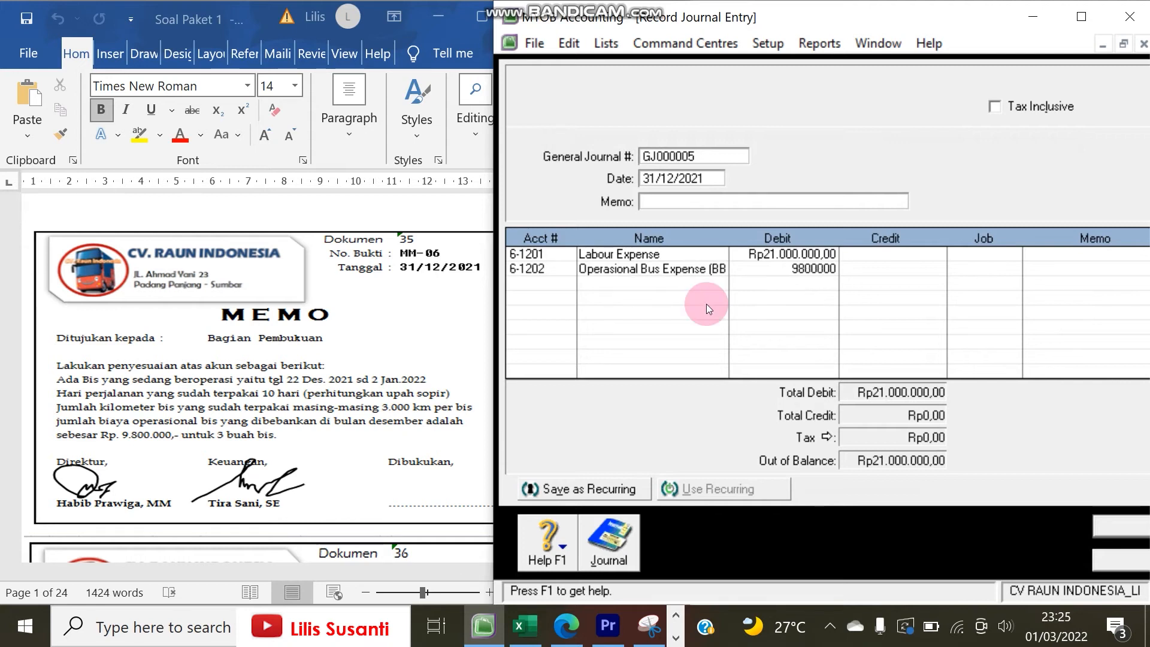
key("Return")
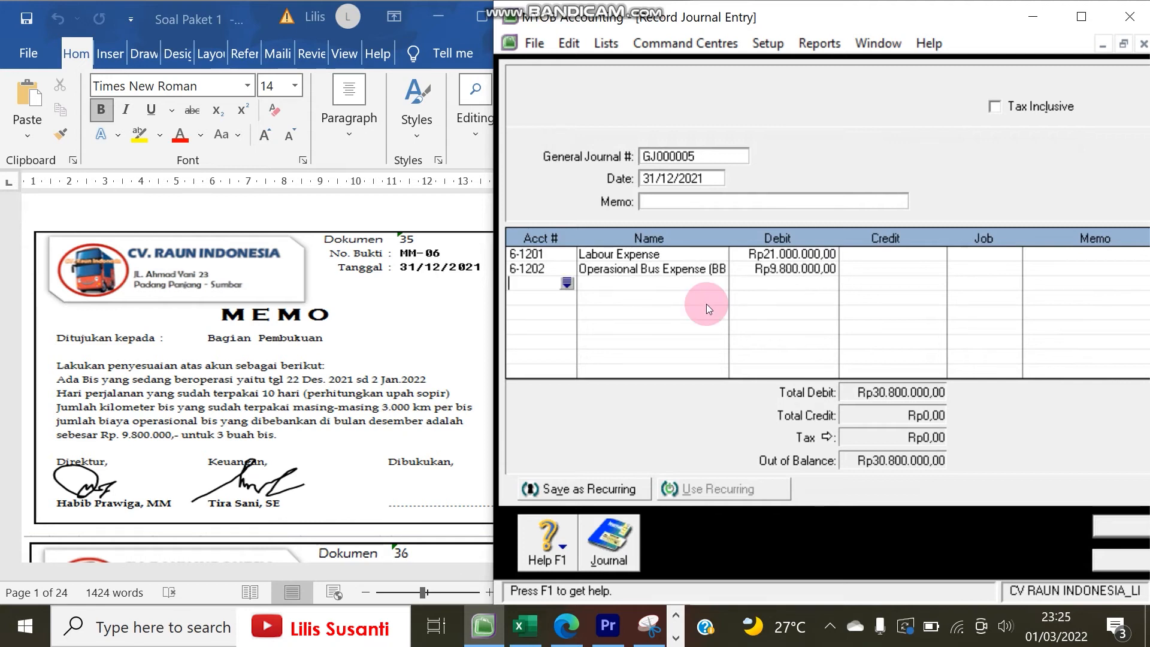
Credit Rp30.800.000 to account 1-1202 Prepaid Expense, and fill in the memo Penyesuaian and journal number MM-06
left_click(571, 283)
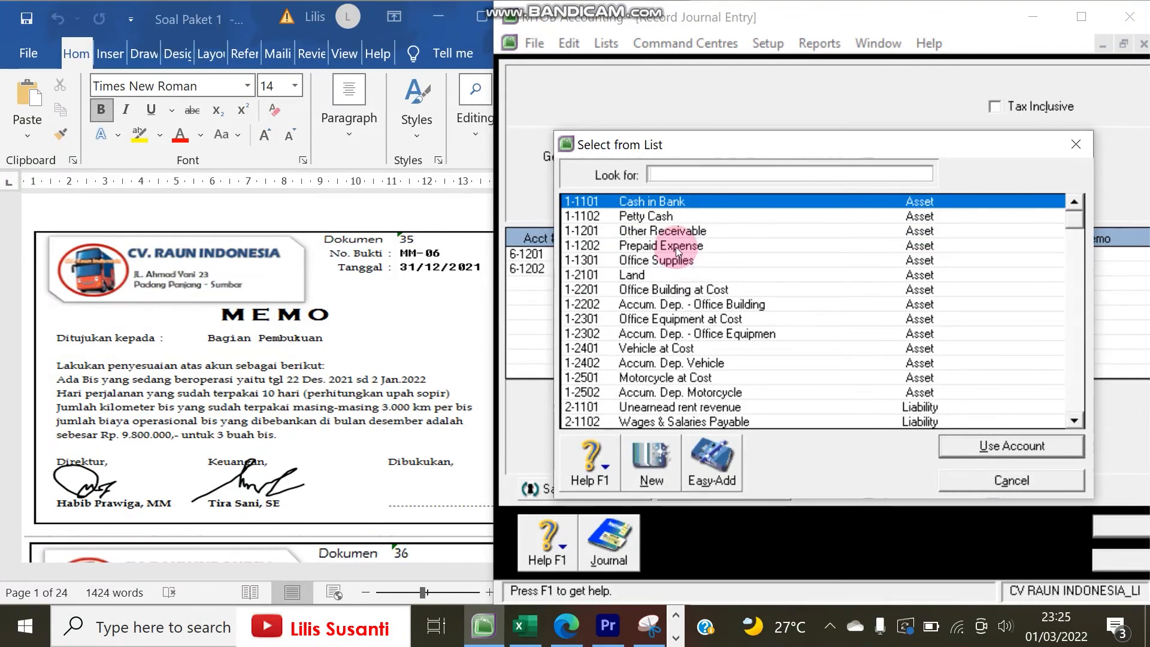
double_click(676, 247)
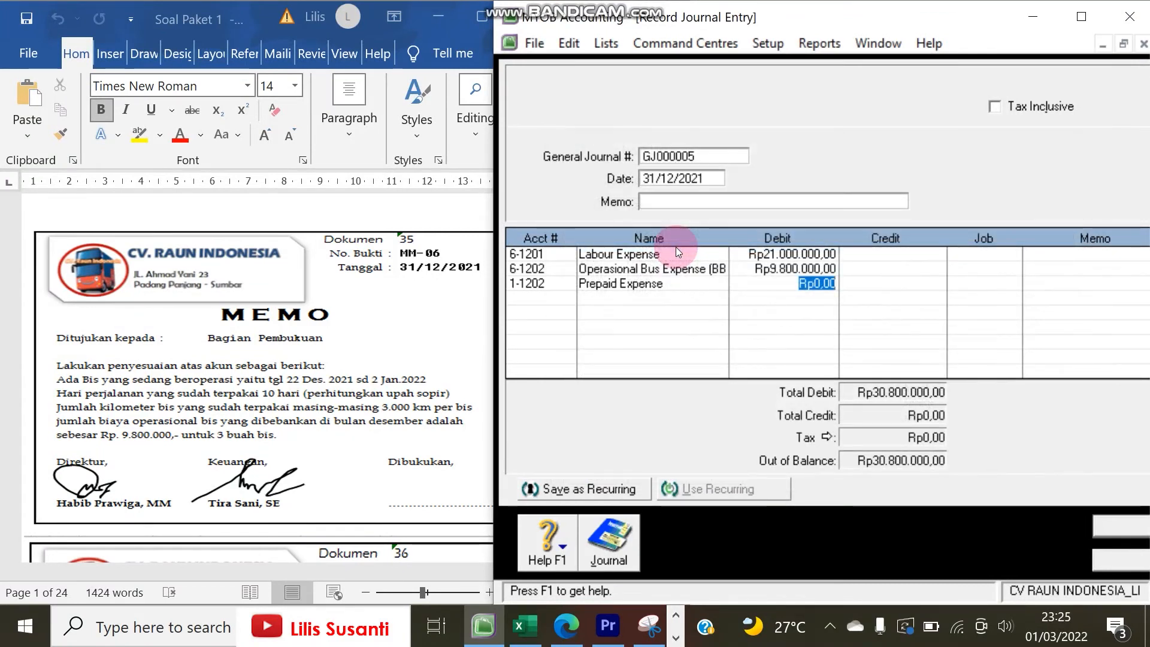
key("Tab")
key("Tab")
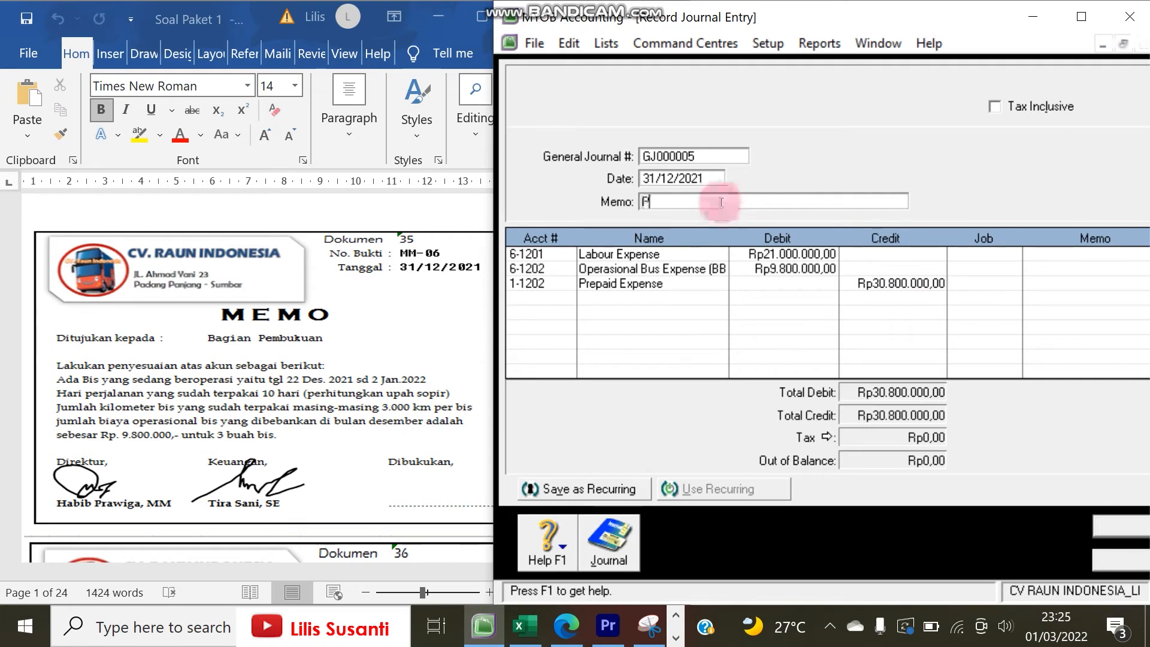
type("yesuaian")
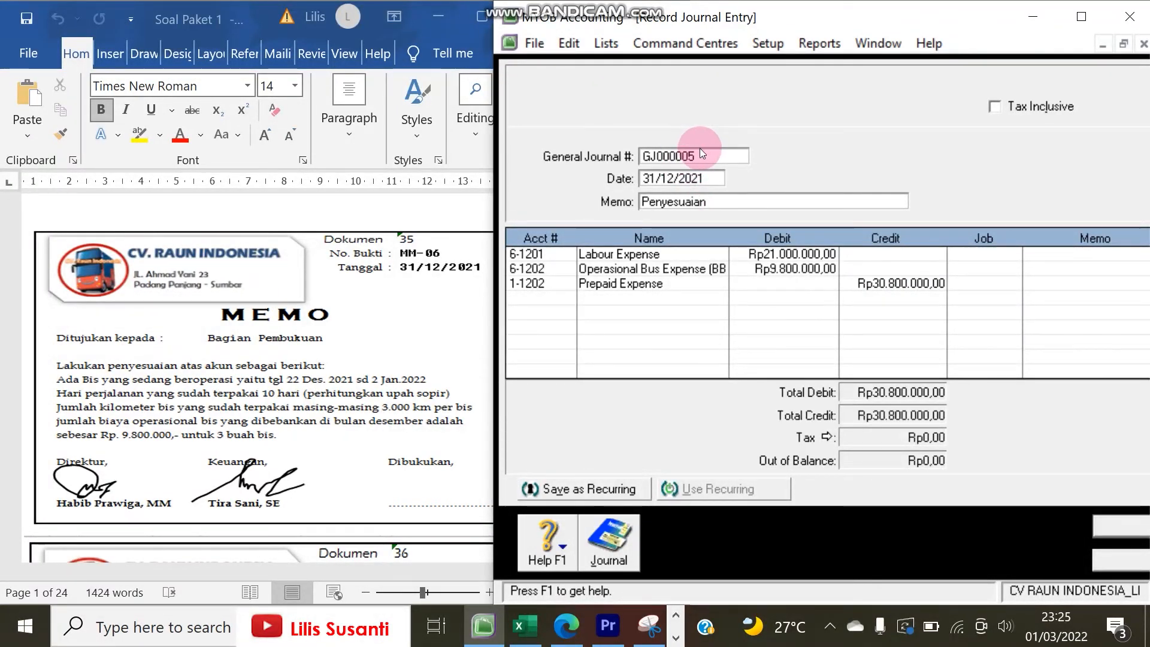
left_click(699, 155)
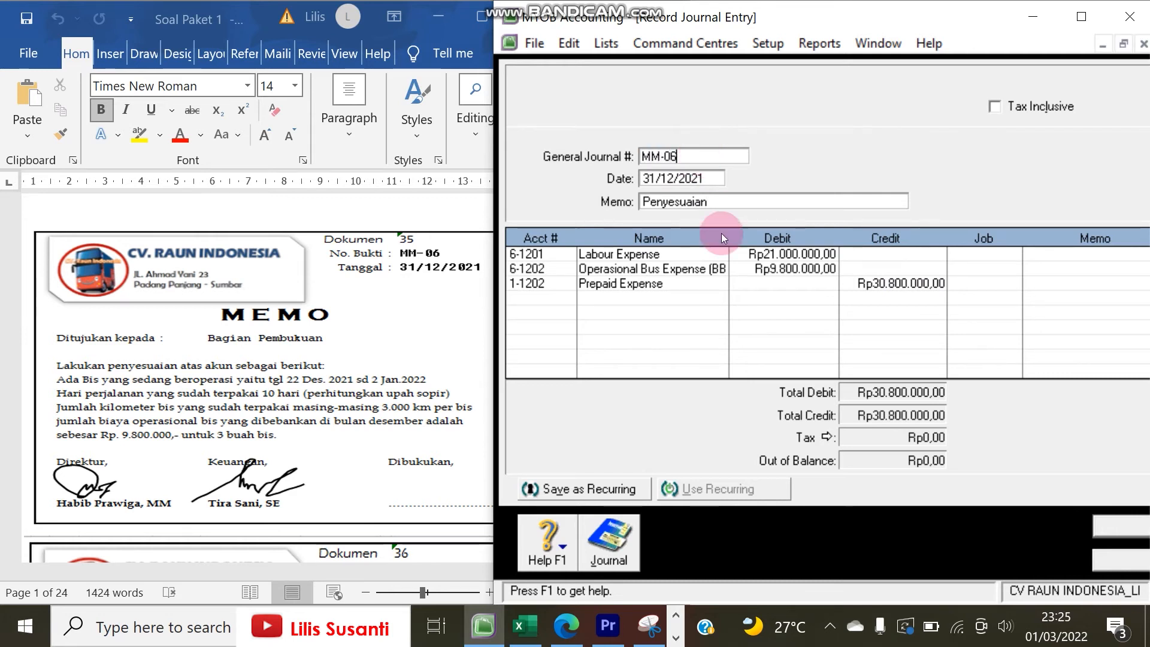
Add a journal line for account 2-1101 Unearnead rent revenue, accepting the use of the linked payable account
left_click(562, 302)
left_click(543, 302)
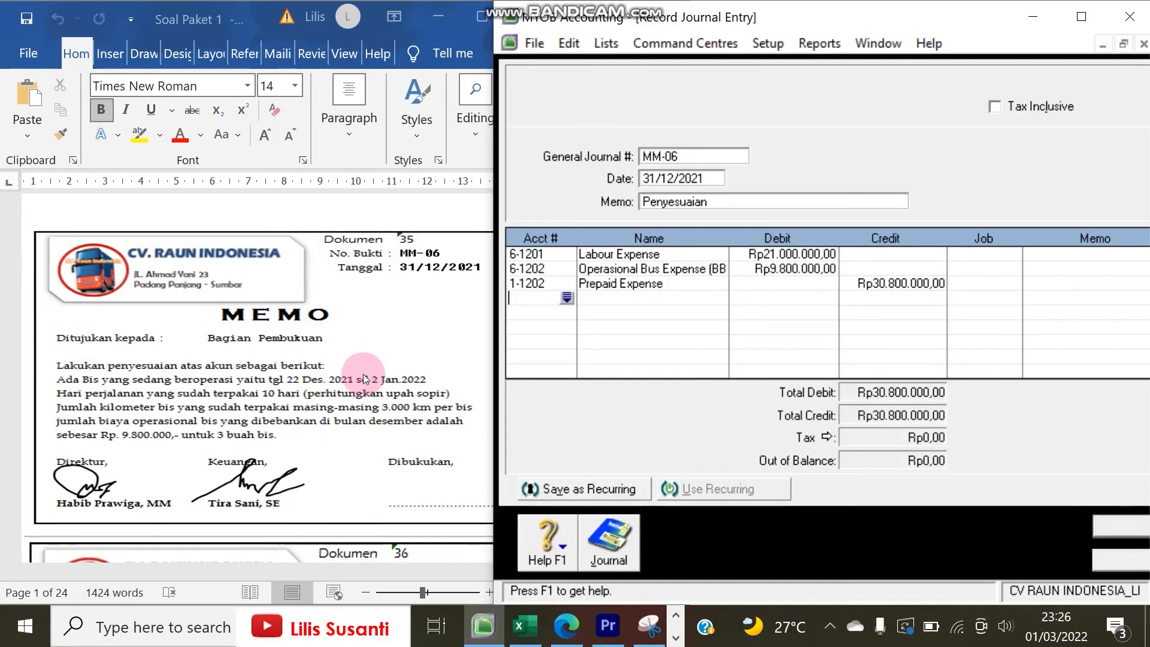
left_click(563, 298)
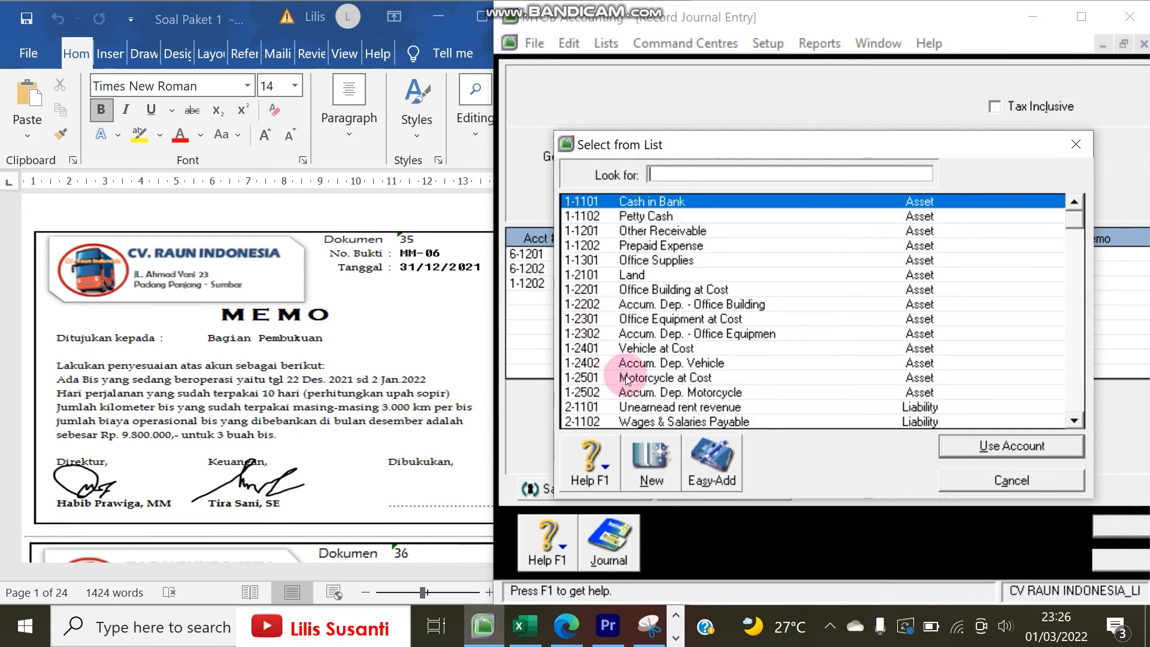
double_click(634, 407)
left_click(740, 387)
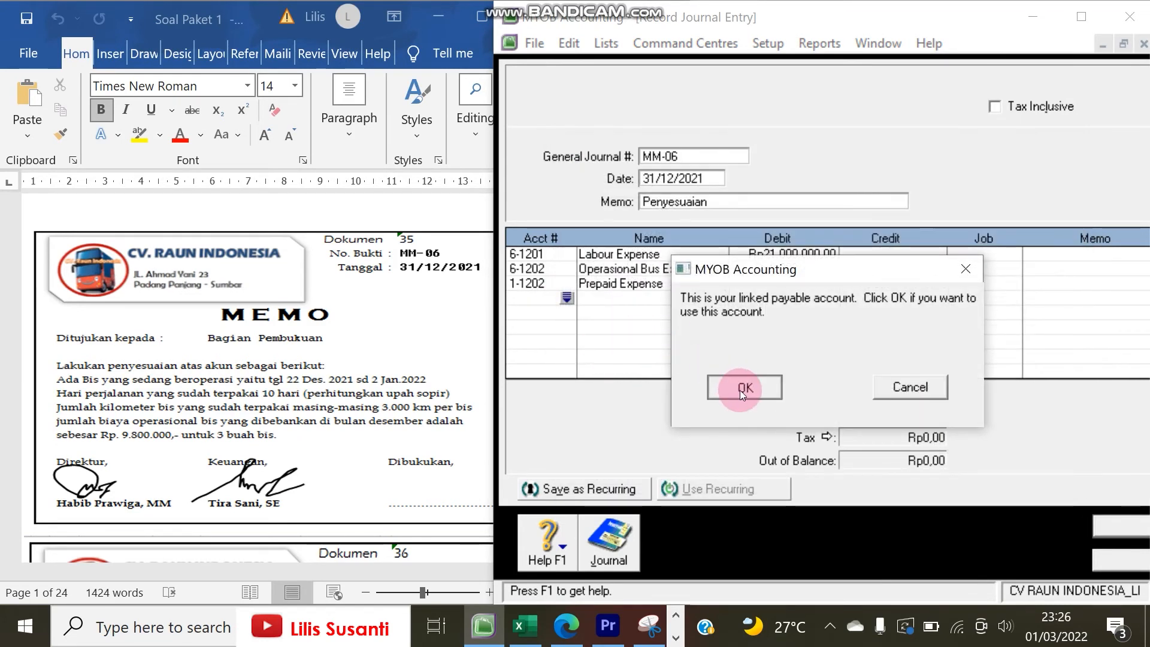
Add a journal line for account 4-1101 Rent Revenue and open the debit amount of the 2-1101 line for entry
left_click(564, 314)
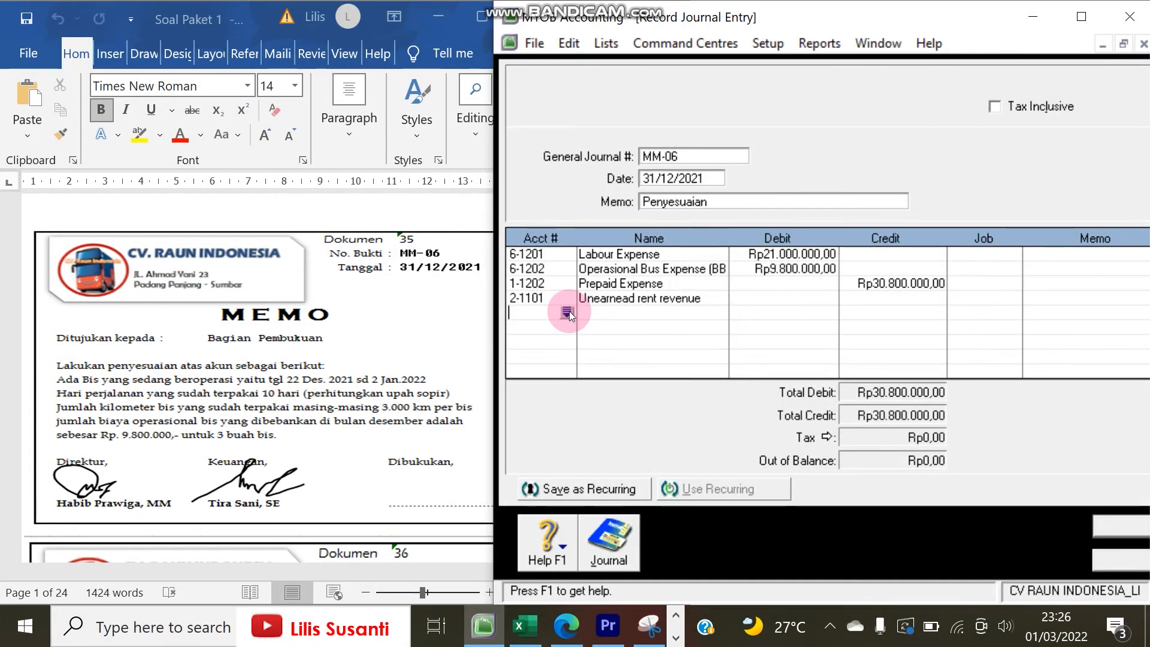
left_click(568, 312)
scroll(697, 322, "down", 2)
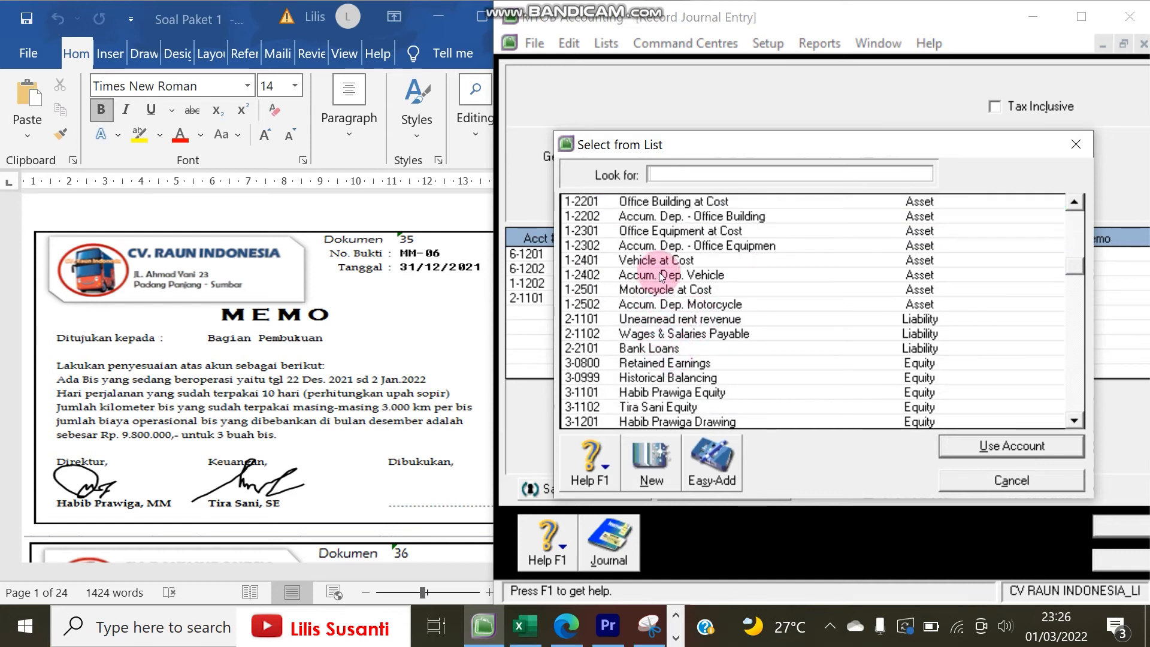
scroll(665, 339, "down", 1)
double_click(659, 408)
left_click(781, 298)
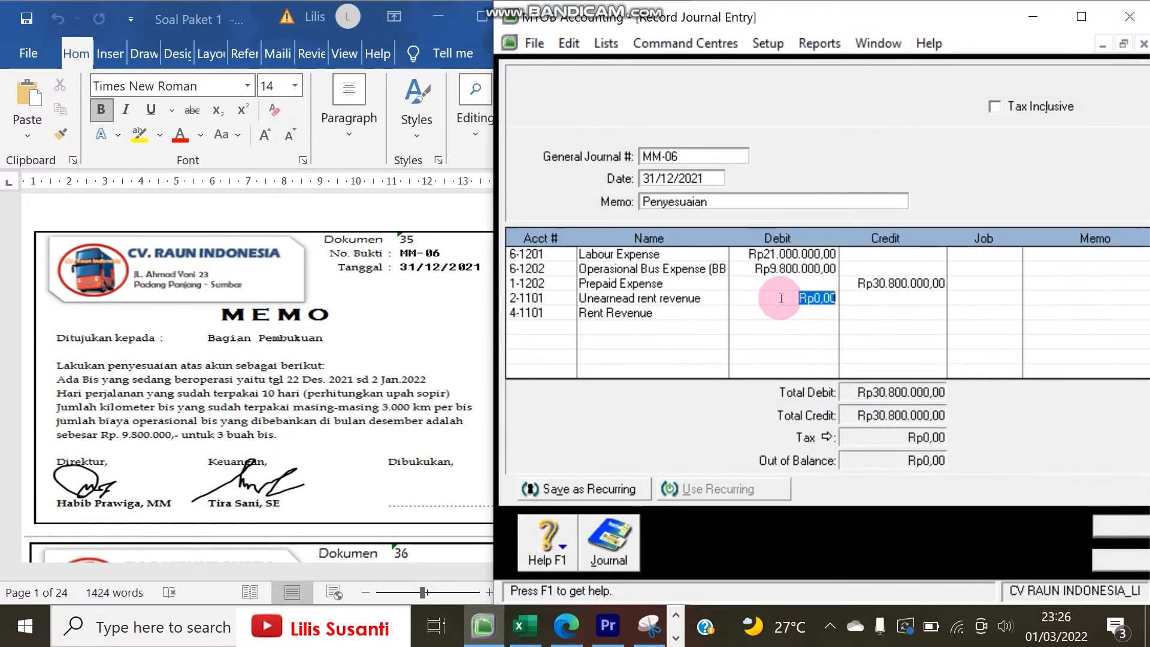
Switch to the Word source document and examine the final-payment receipt for the 22 Des.2021 s.d 02 Januari 2022 trip, widening the window to show its amounts
left_click(402, 331)
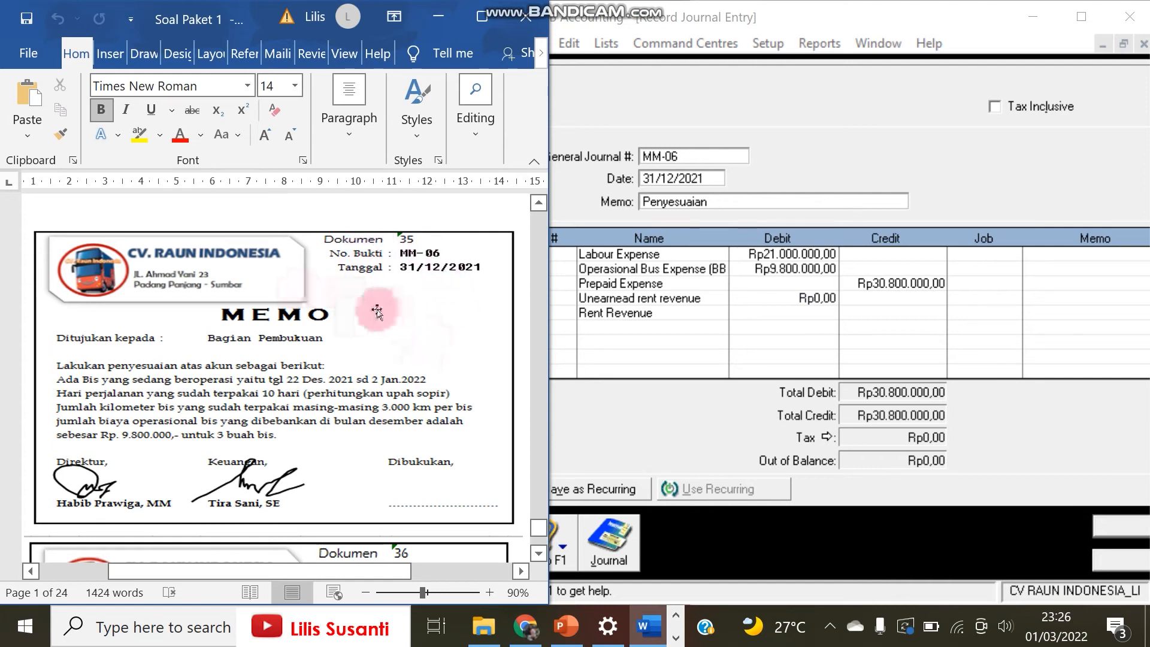
left_click_drag(541, 529, 537, 449)
scroll(390, 396, "up", 10)
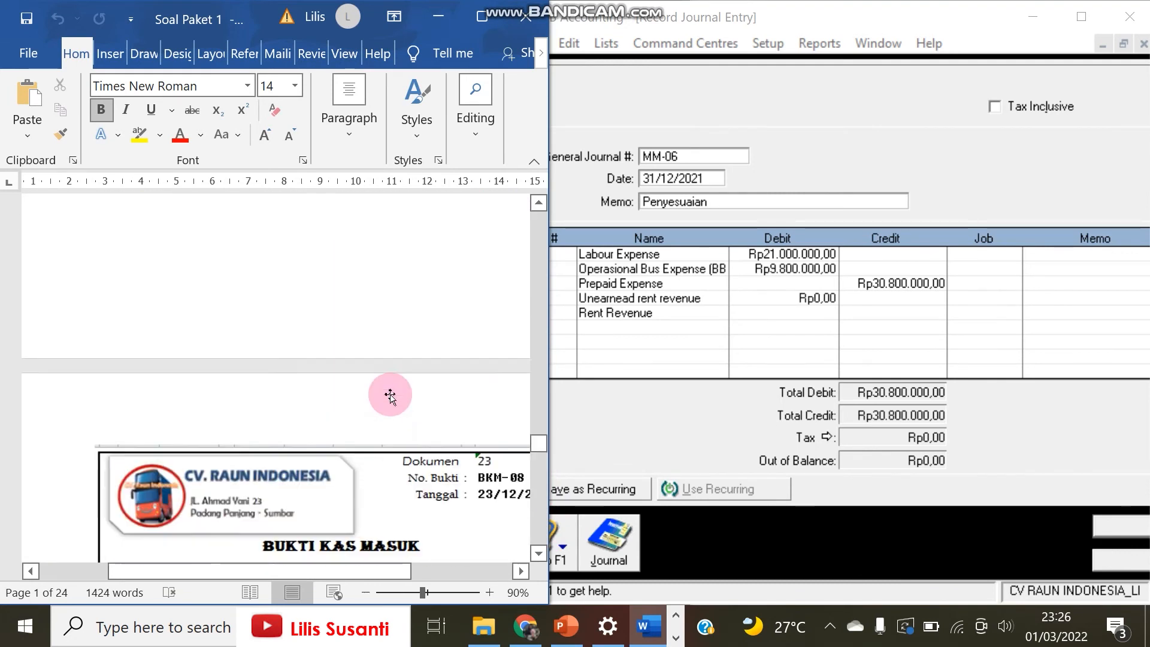
scroll(390, 396, "up", 10)
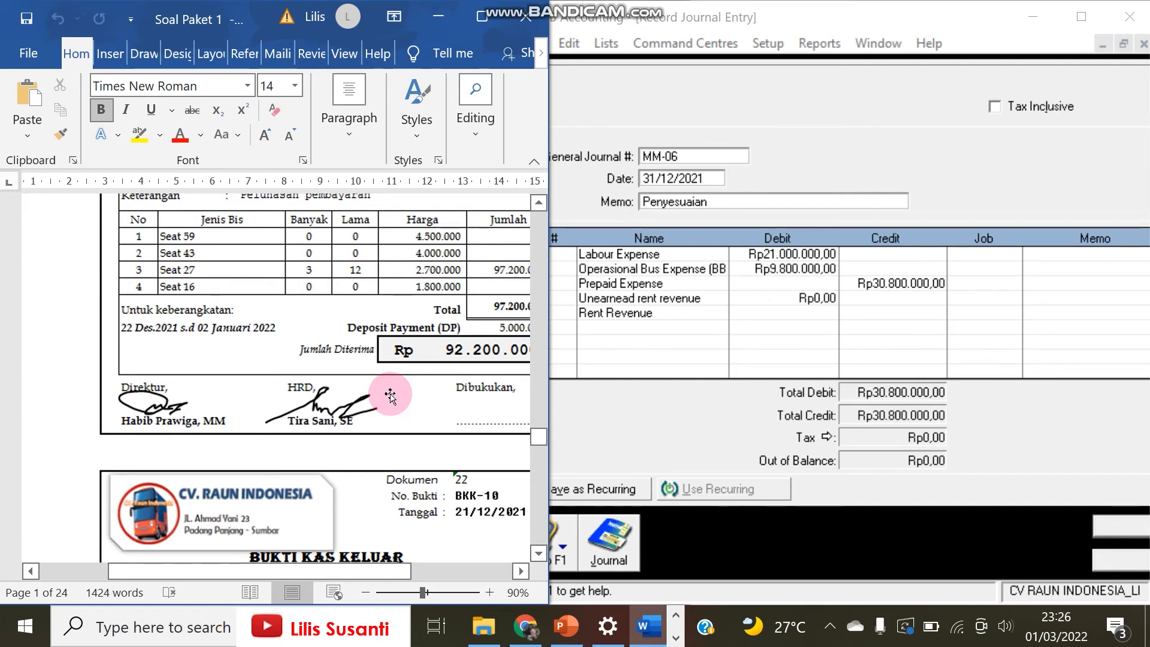
left_click_drag(548, 341, 609, 336)
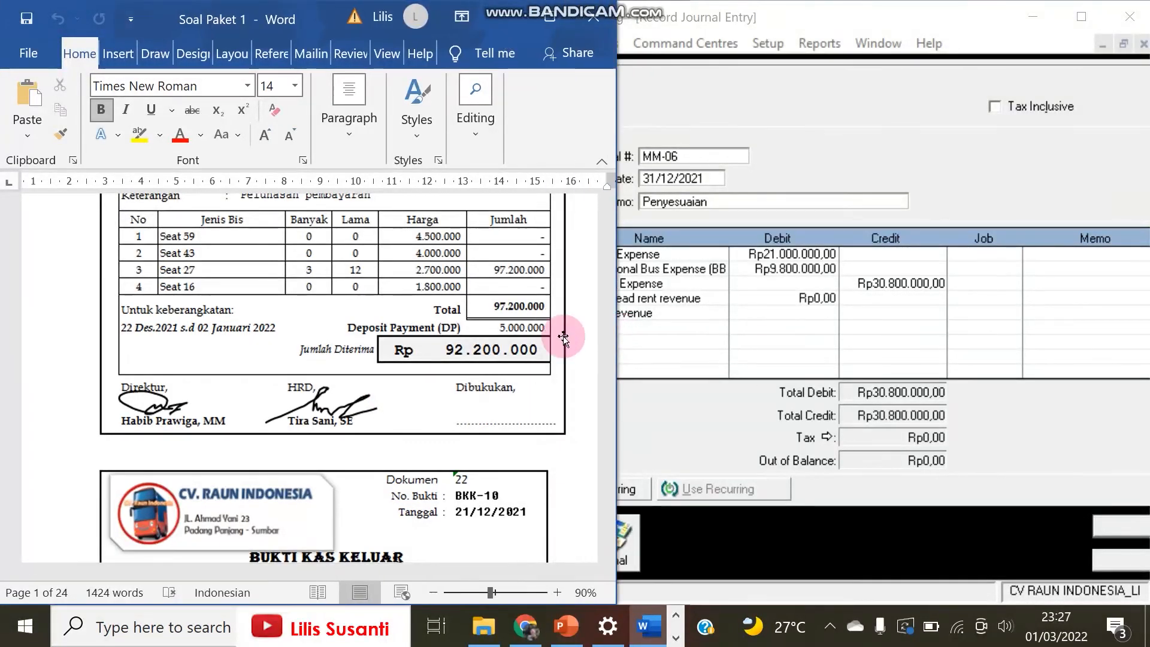
Return from the receipt to MYOB and start calculating the 2-1101 Unearnead rent revenue debit as 10 / 12
scroll(486, 344, "up", 5)
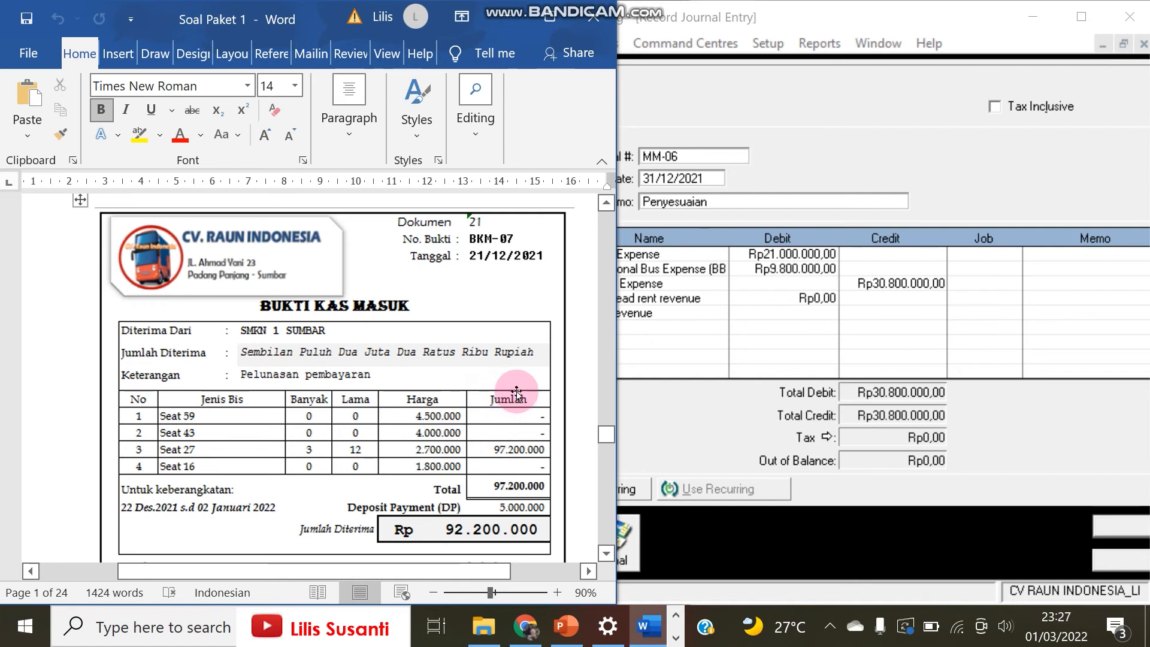
left_click(663, 410)
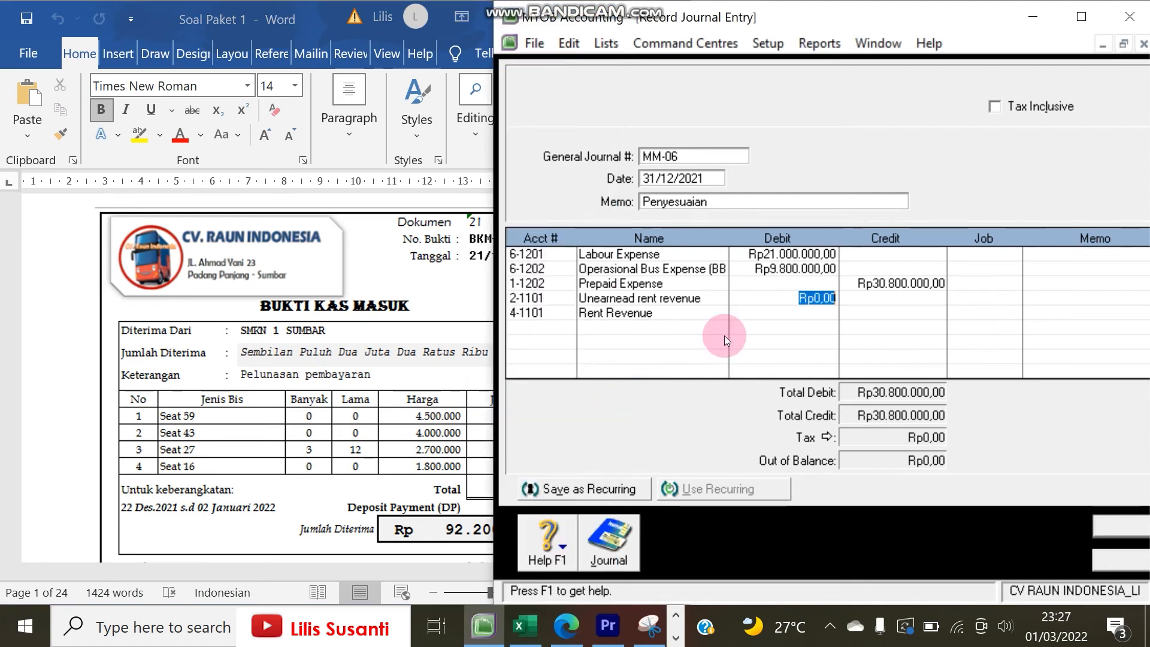
left_click(787, 295)
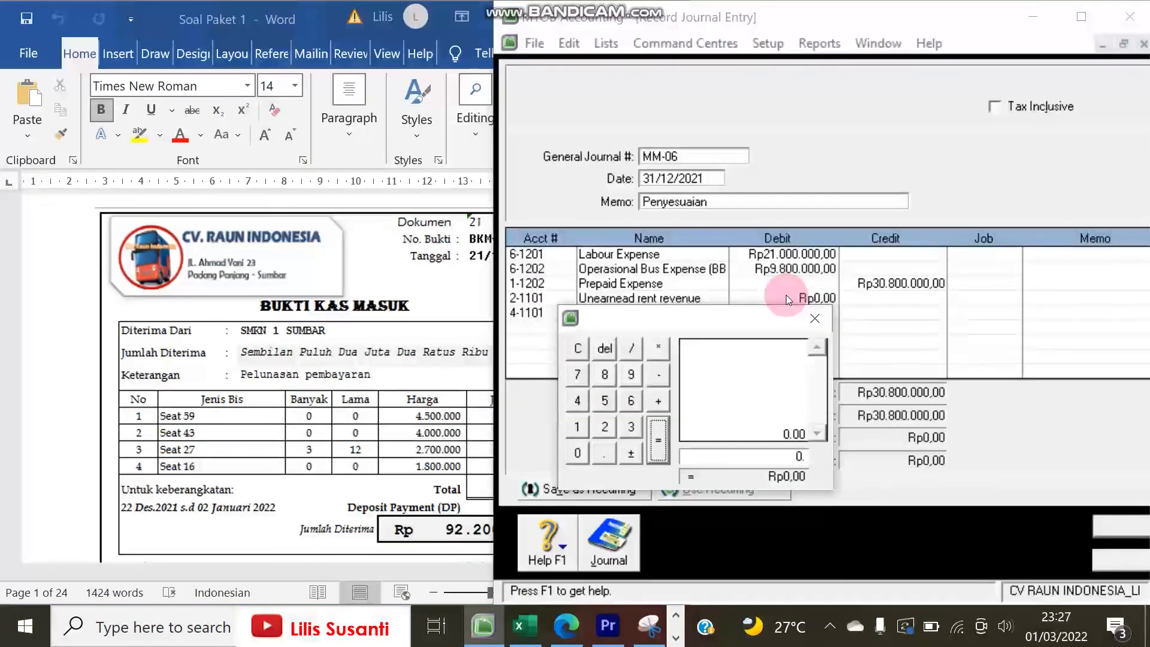
left_click(577, 349)
left_click(605, 401)
left_click(577, 429)
left_click(578, 454)
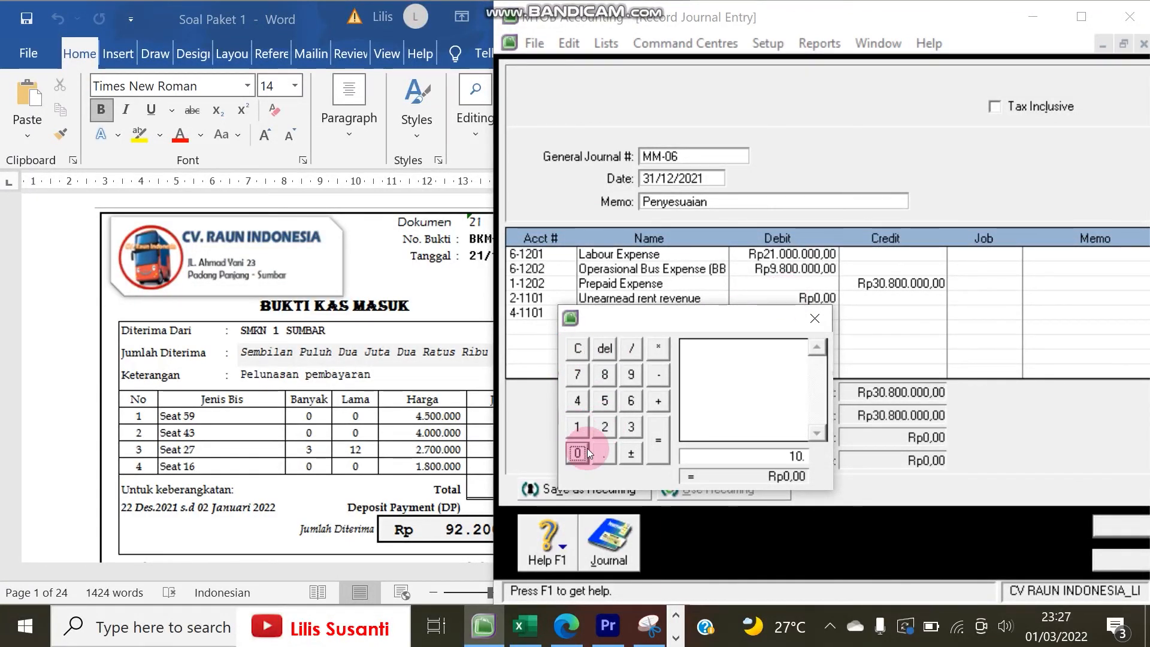
left_click(632, 351)
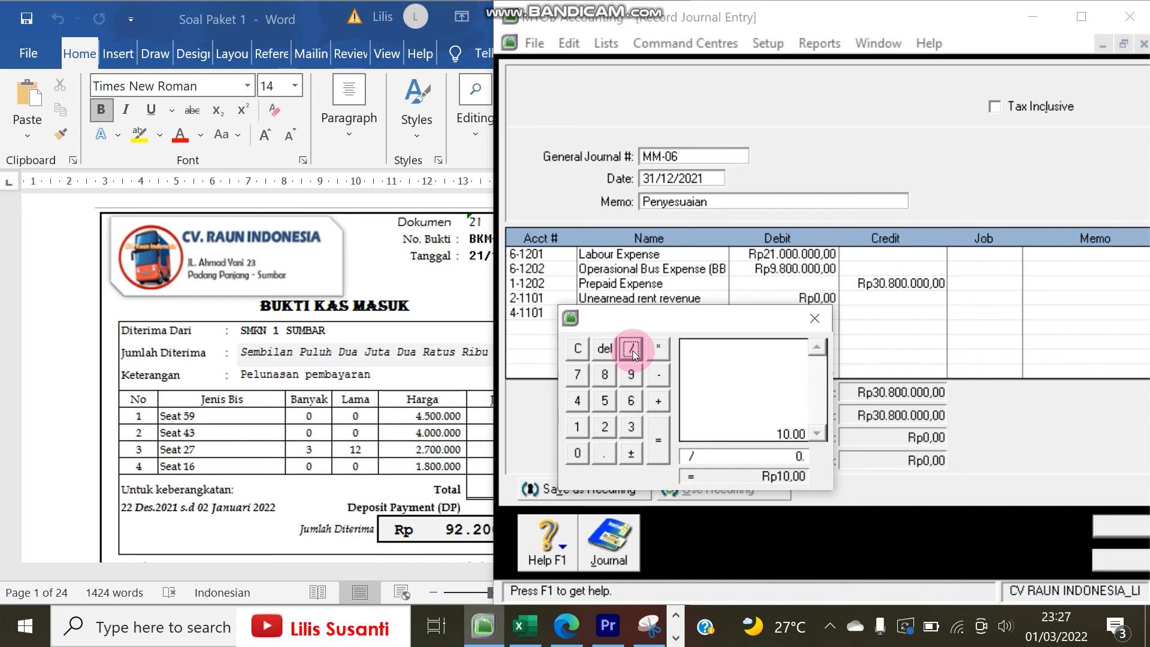
left_click(656, 349)
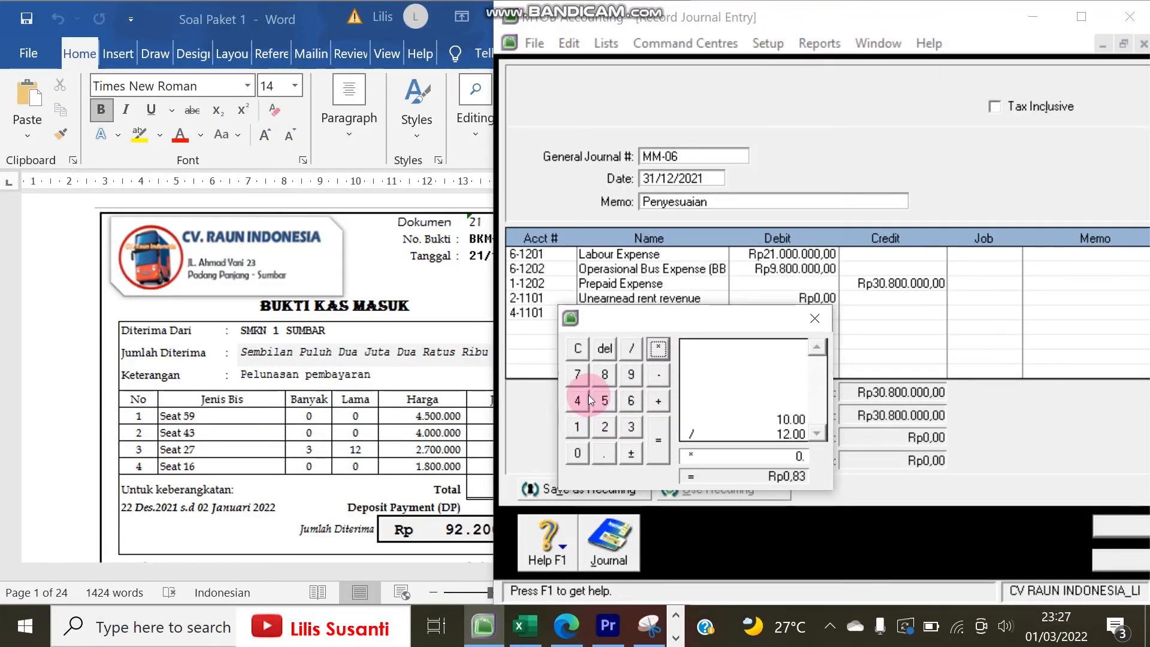
Multiply the calculation by 97200000 to debit Rp81.000.000 to 2-1101, and credit Rp81.000.000 to 4-1101 Rent Revenue
left_click(447, 421)
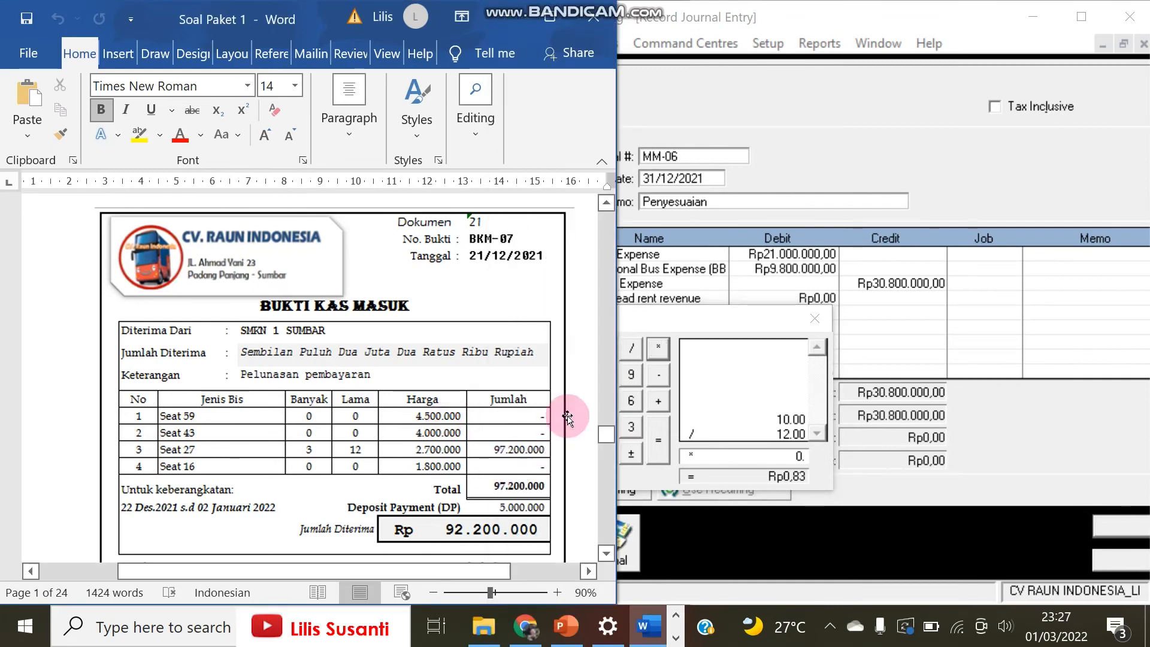
left_click(630, 374)
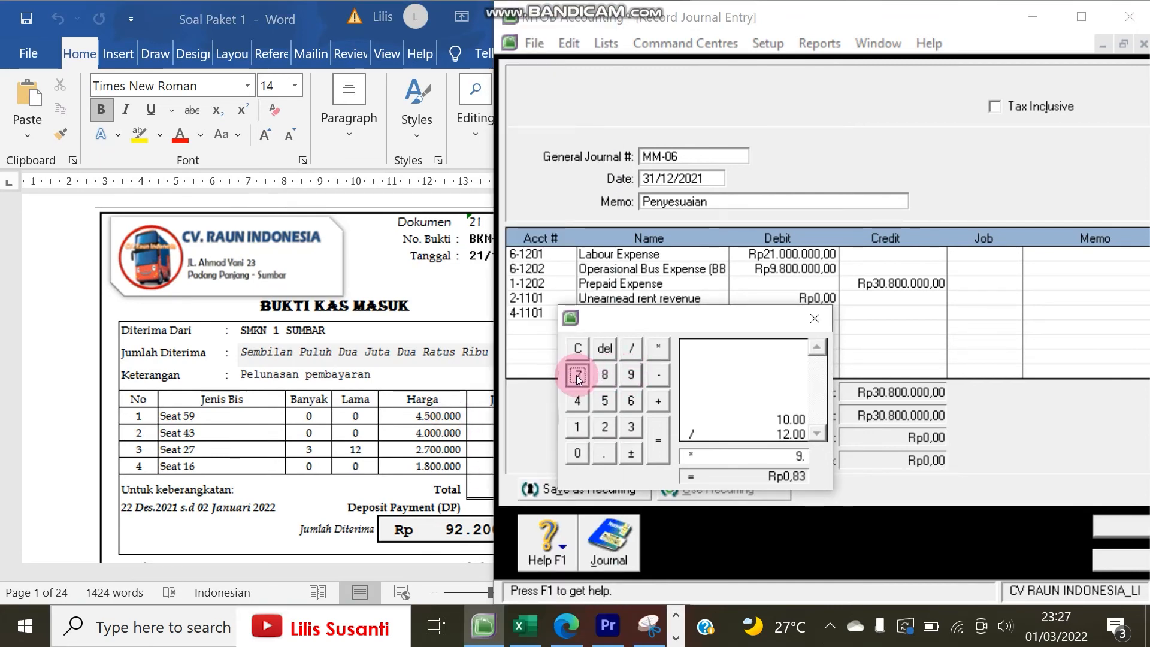
left_click(596, 426)
left_click(574, 454)
left_click(573, 454)
left_click(574, 454)
left_click(574, 454)
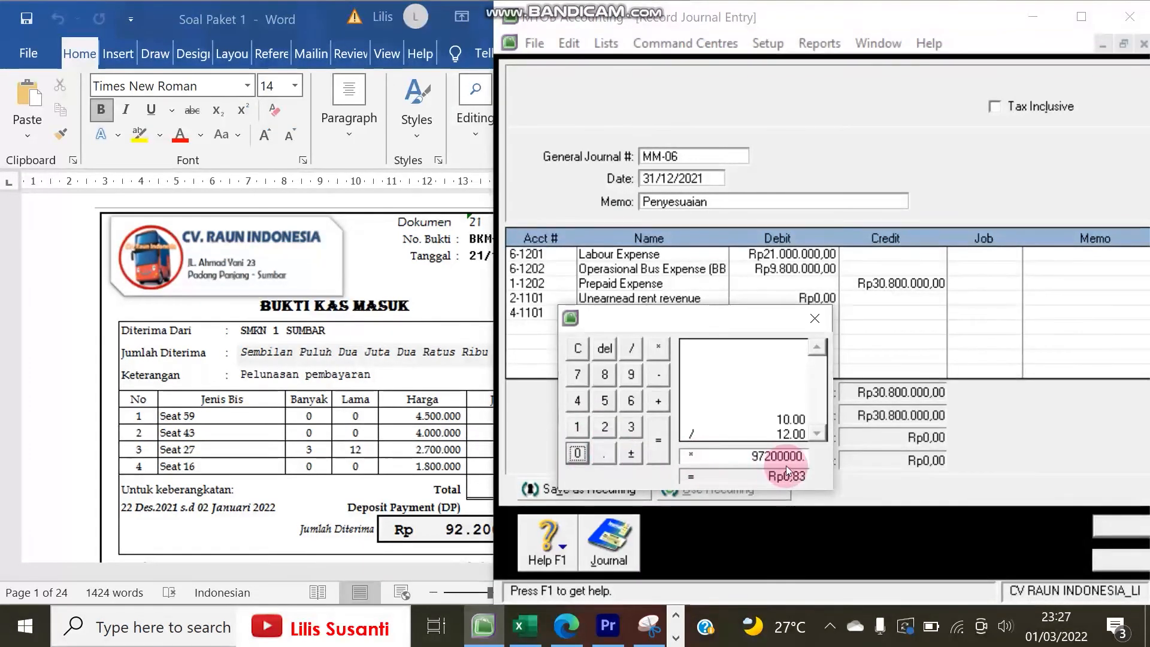
left_click(659, 453)
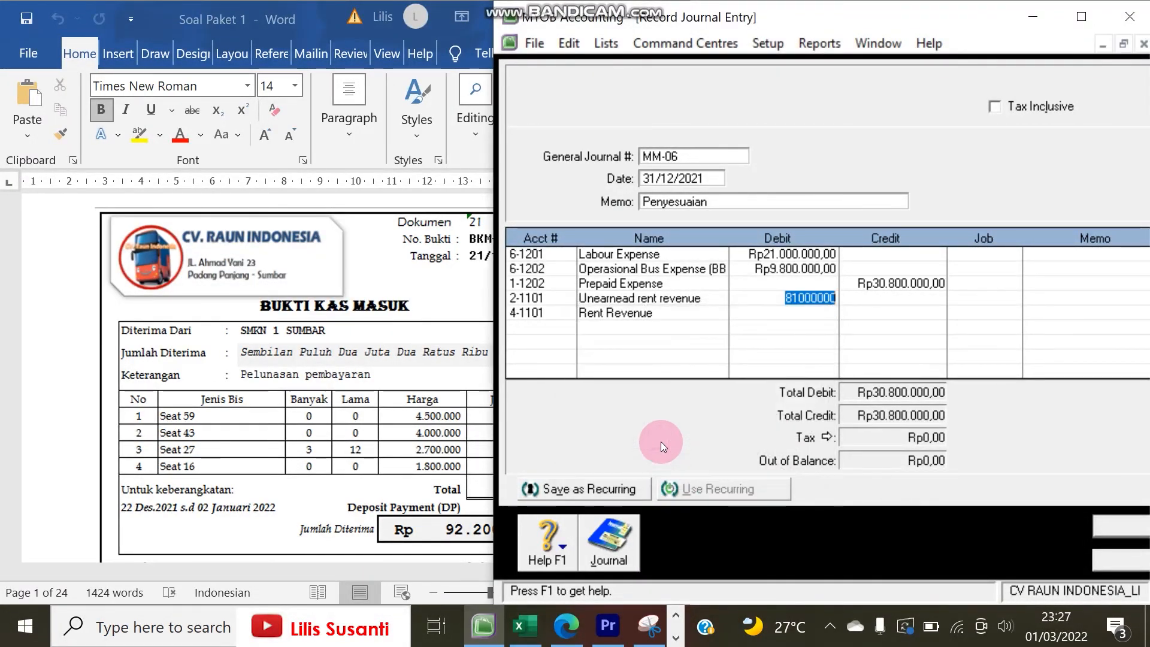
key("Return")
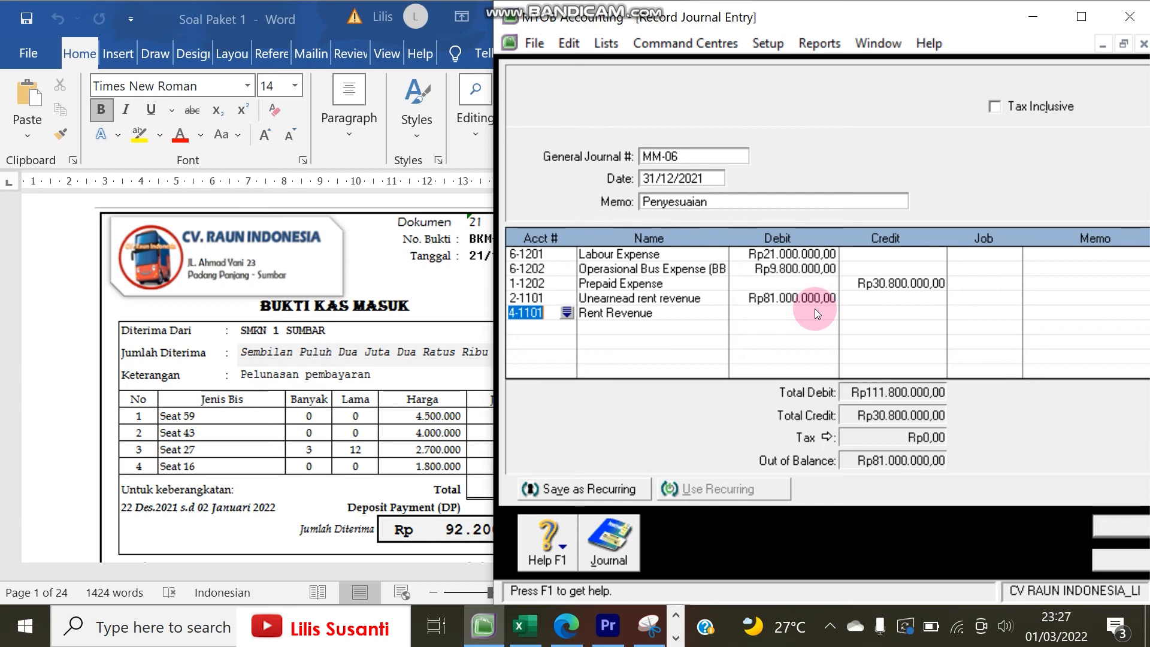
left_click(890, 307)
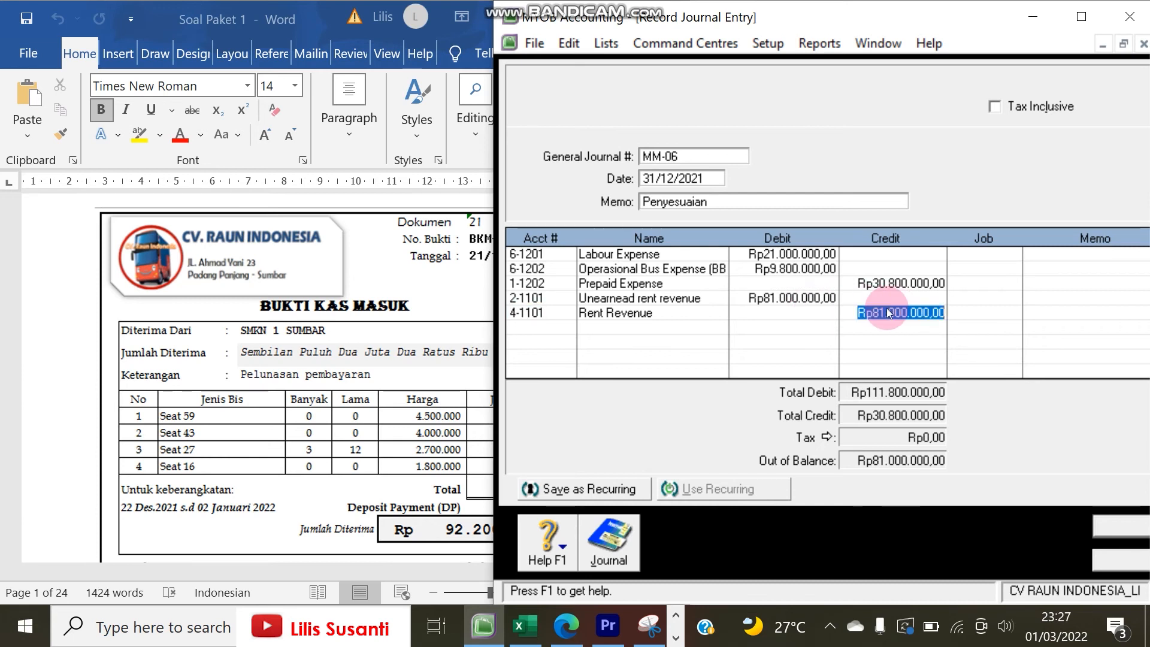
key("Return")
Check memo MM-06 in the Word source document, and record the MM-06 journal entry in MYOB
left_click(340, 441)
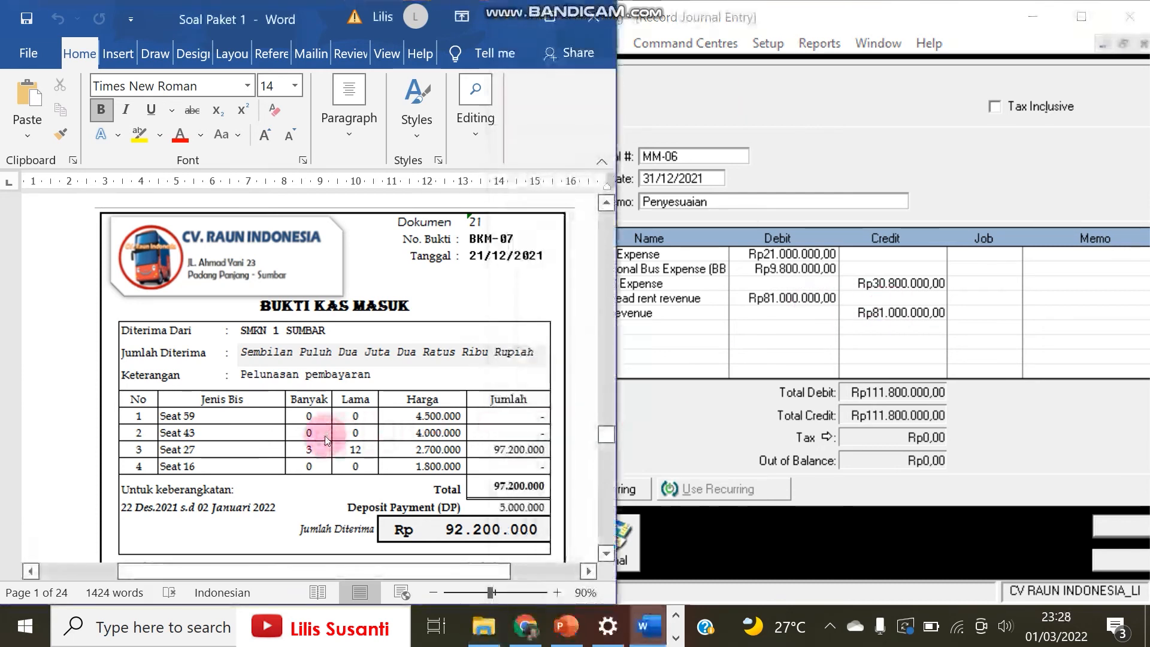
left_click(447, 465)
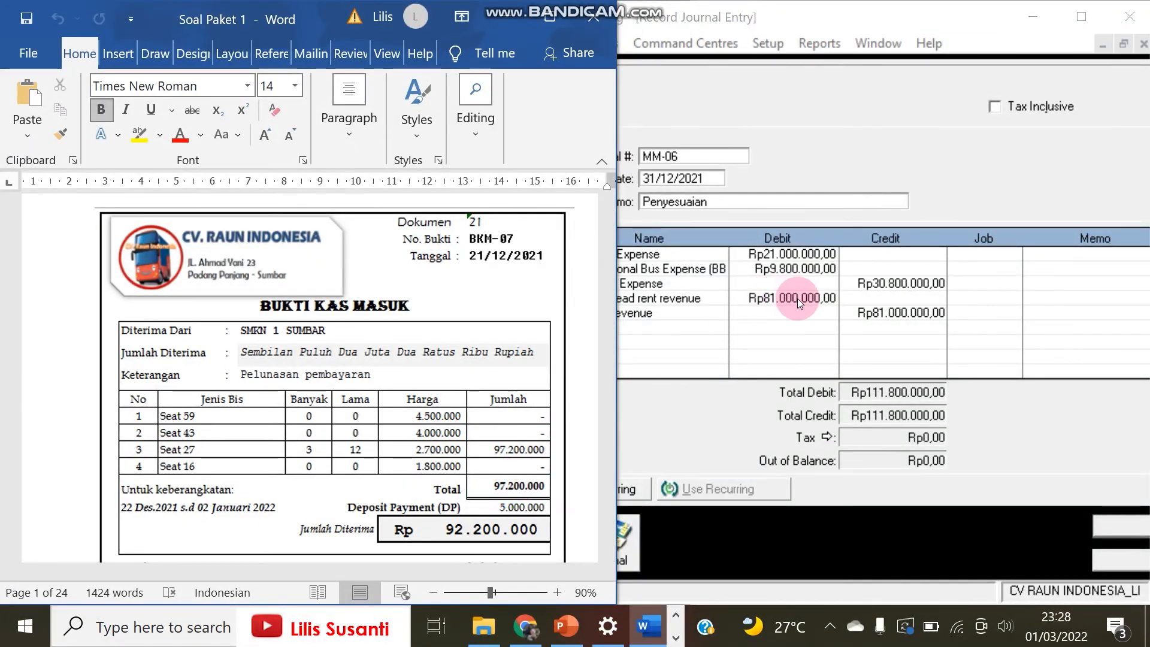
left_click_drag(606, 441, 593, 527)
scroll(428, 516, "down", 3)
scroll(428, 516, "down", 2)
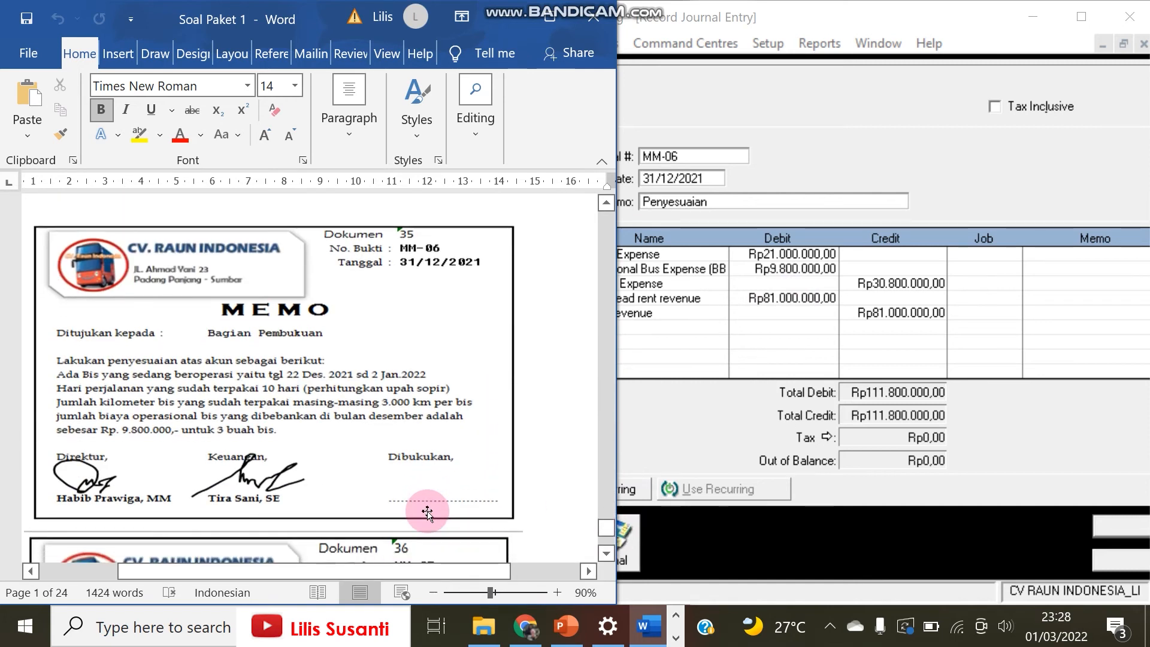
left_click(663, 433)
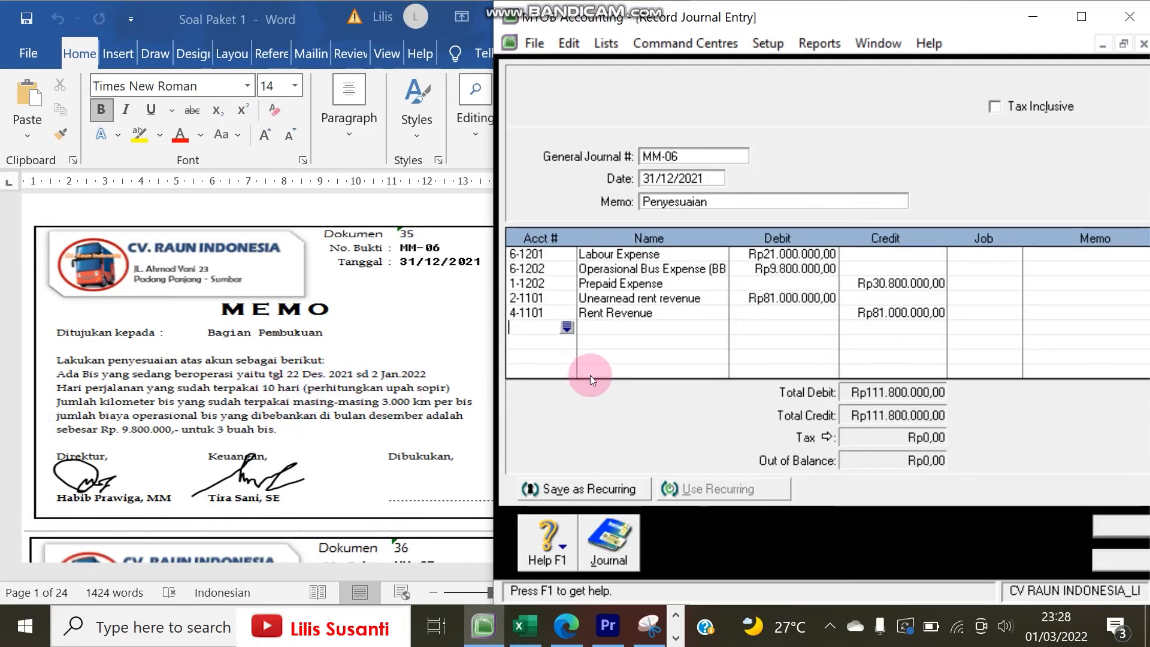
left_click(1112, 525)
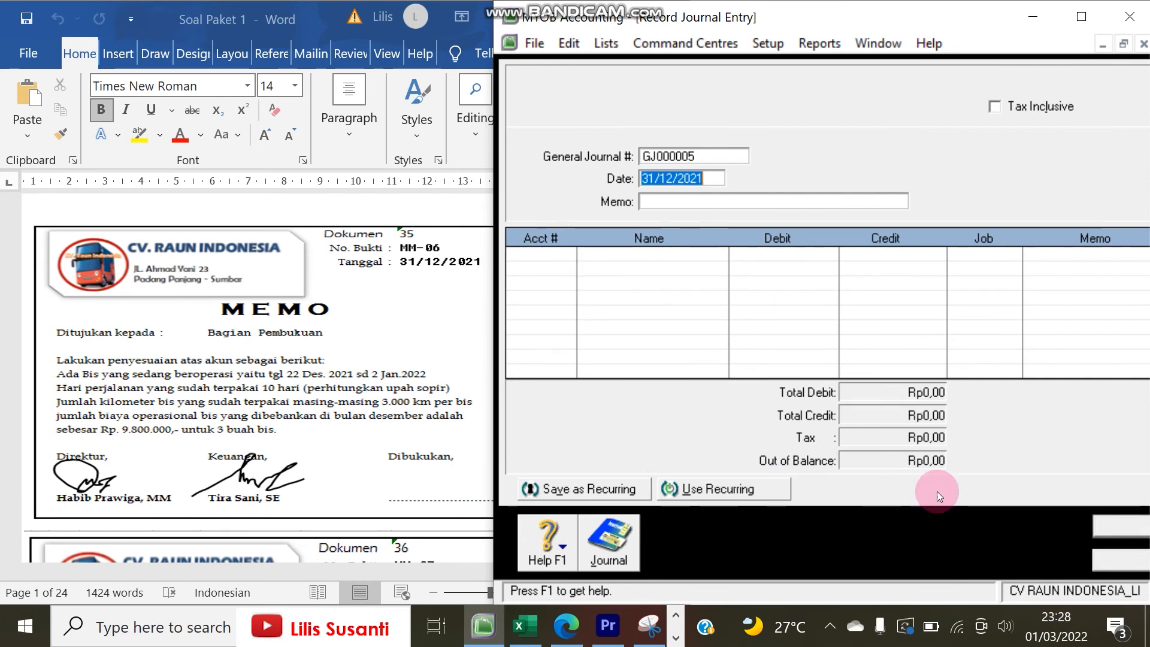
Read memo MM-07 in the Word document, and give the new MYOB journal entry the number MM-07 and memo Penyesuaian
left_click(347, 393)
scroll(348, 390, "down", 5)
scroll(347, 388, "down", 3)
scroll(348, 388, "up", 4)
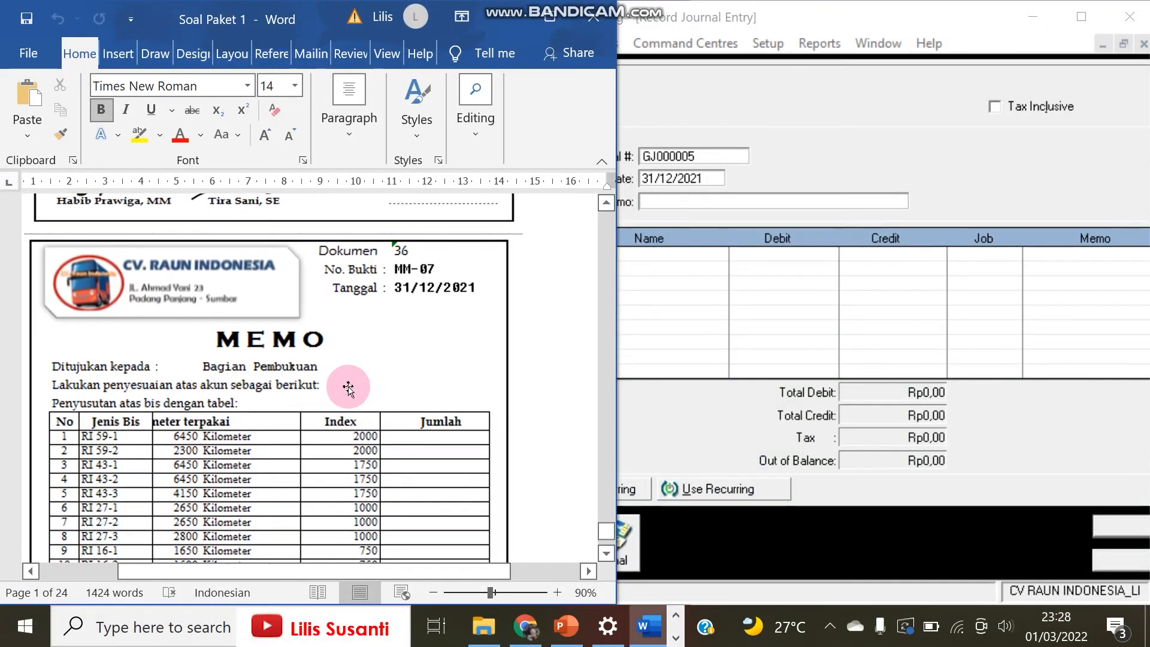
scroll(348, 388, "down", 1)
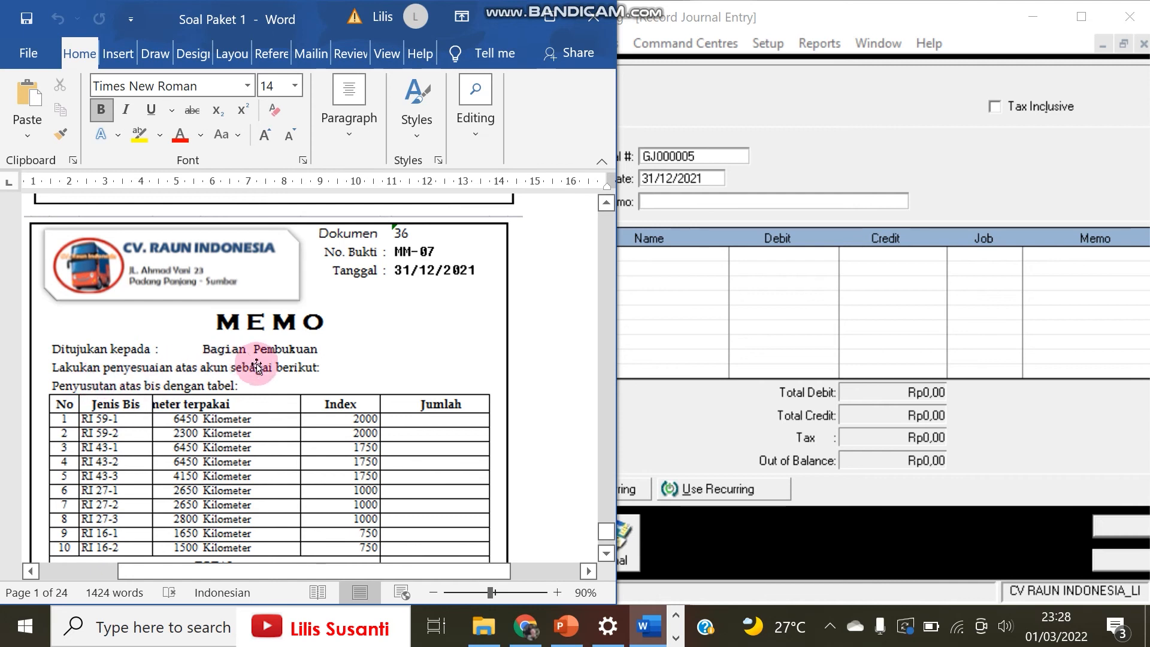
scroll(121, 391, "down", 3)
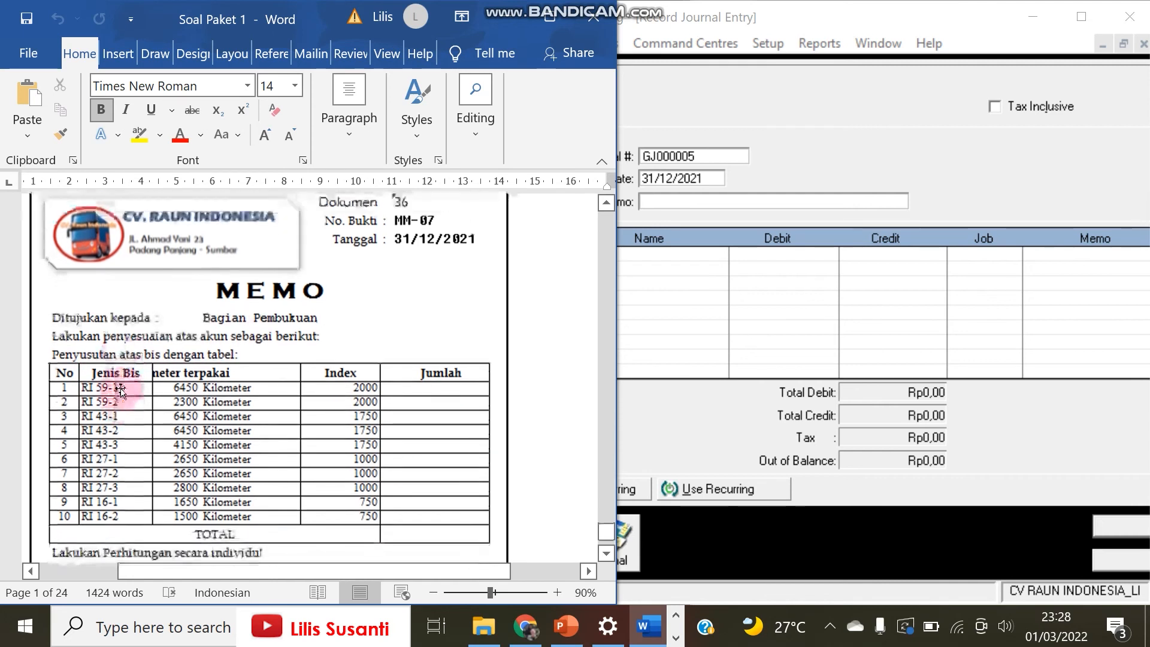
left_click(699, 191)
left_click(693, 155)
type("MM-07")
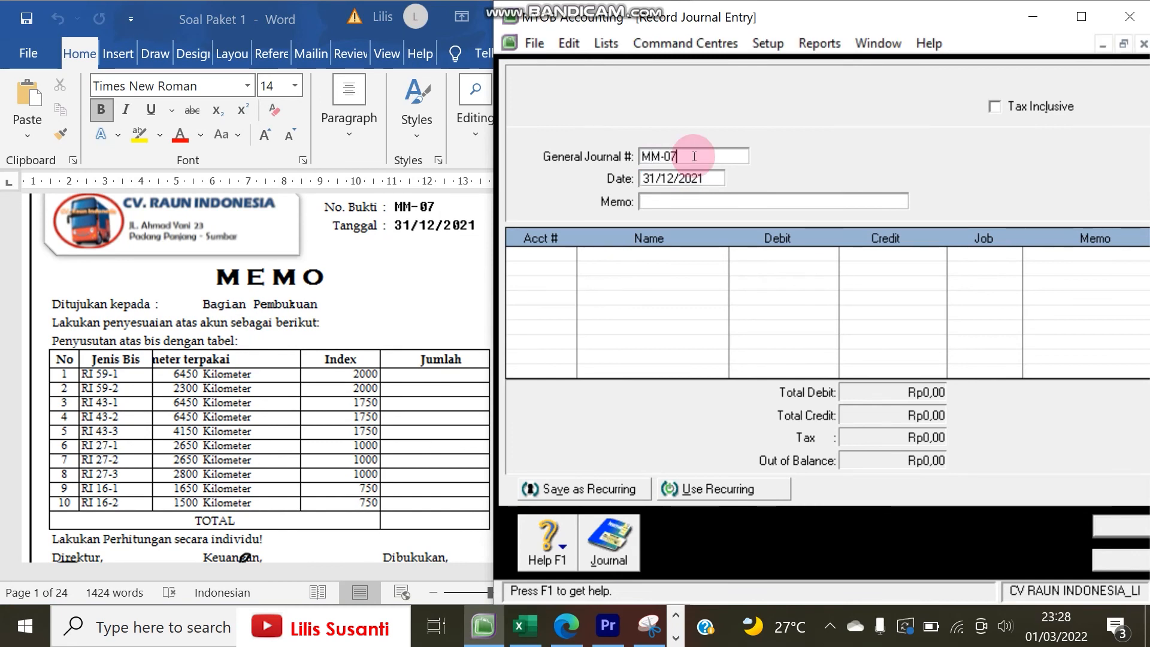
left_click(677, 201)
type("Penyesuaia")
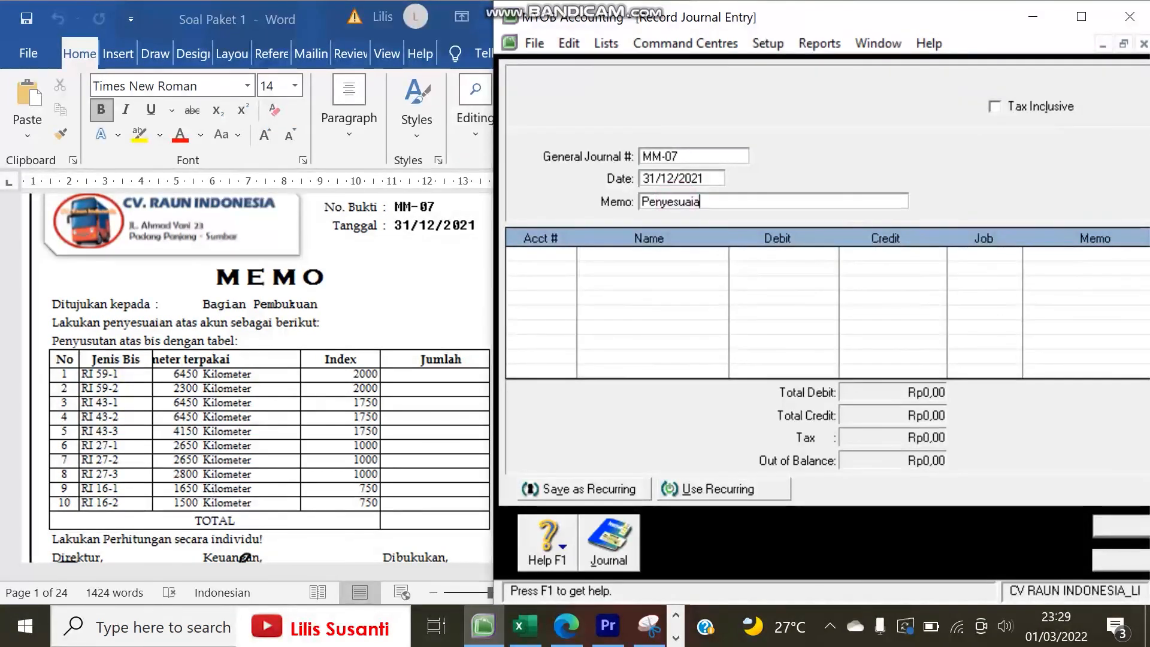
Add journal lines for 6-1204 Depreciation Expense - Vehicle and 1-2402 Accum. Dep. Vehicle, and open the 6-1204 debit amount for entry
key("Tab")
key("Tab")
type("6")
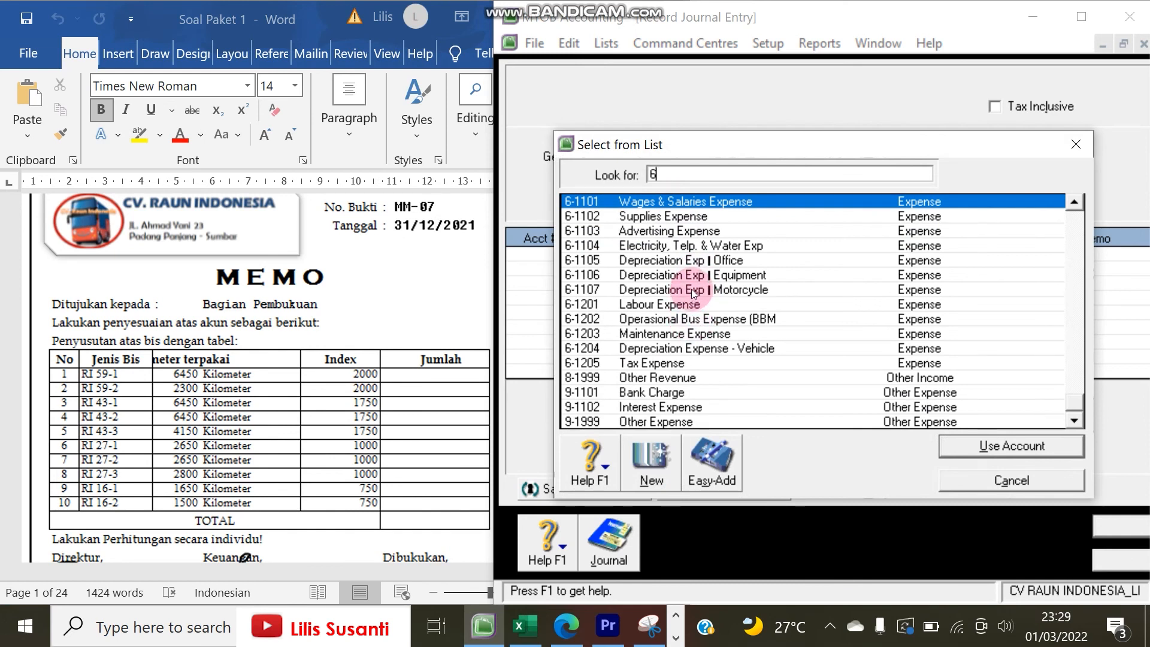
double_click(629, 349)
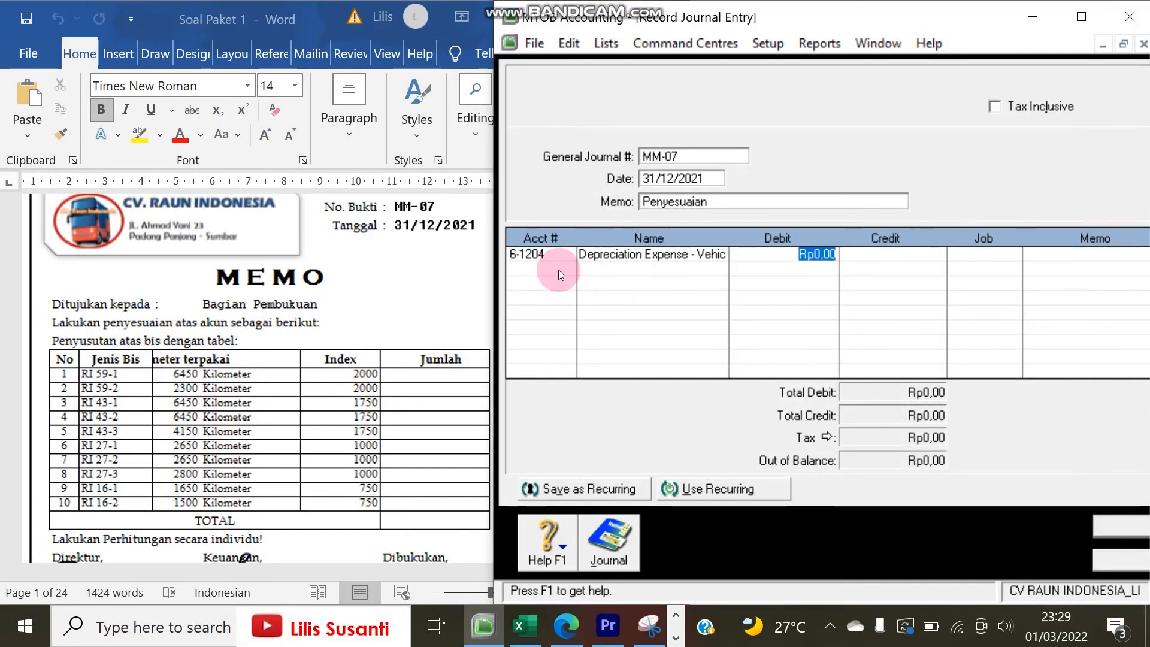
left_click(558, 274)
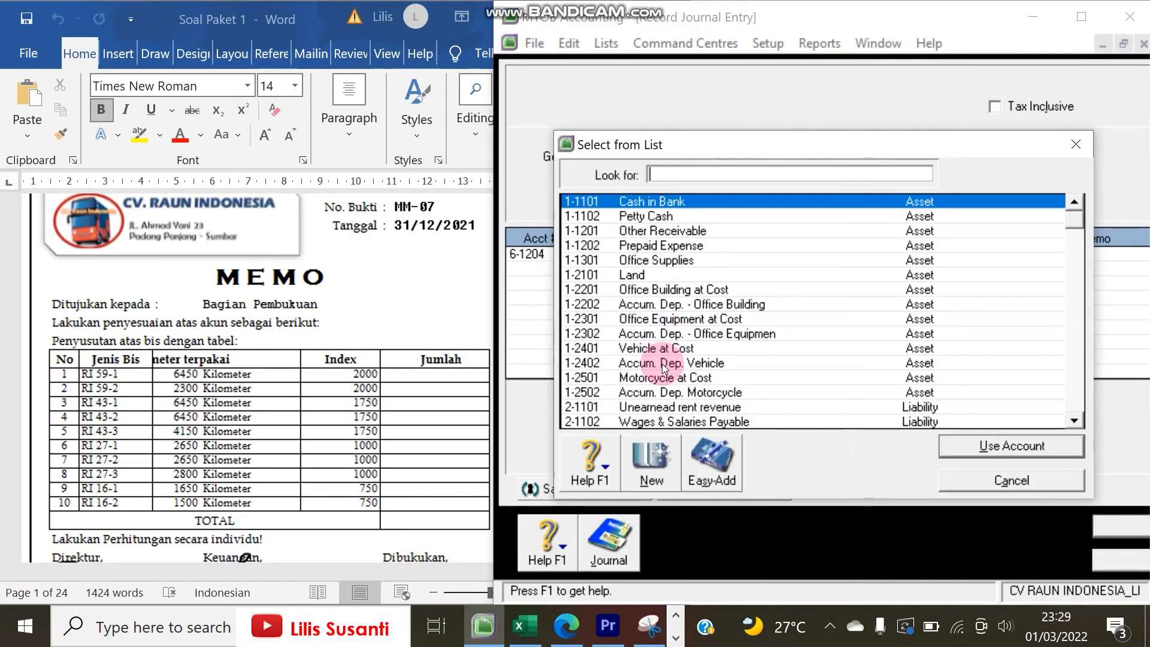
double_click(657, 362)
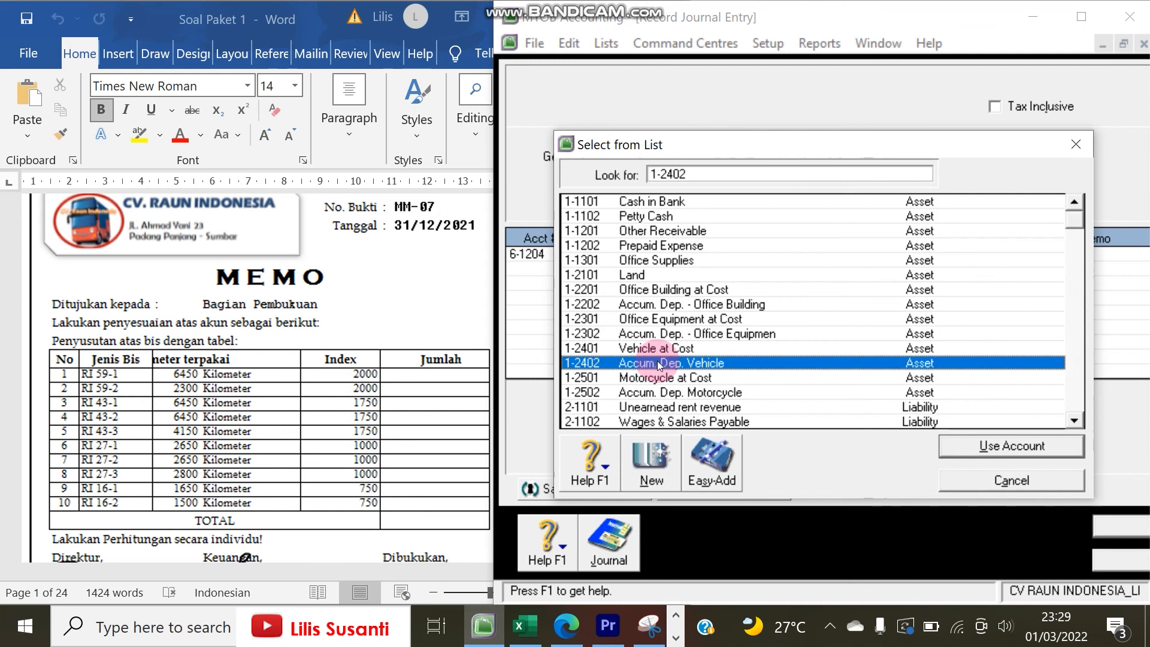
left_click(761, 263)
left_click(760, 254)
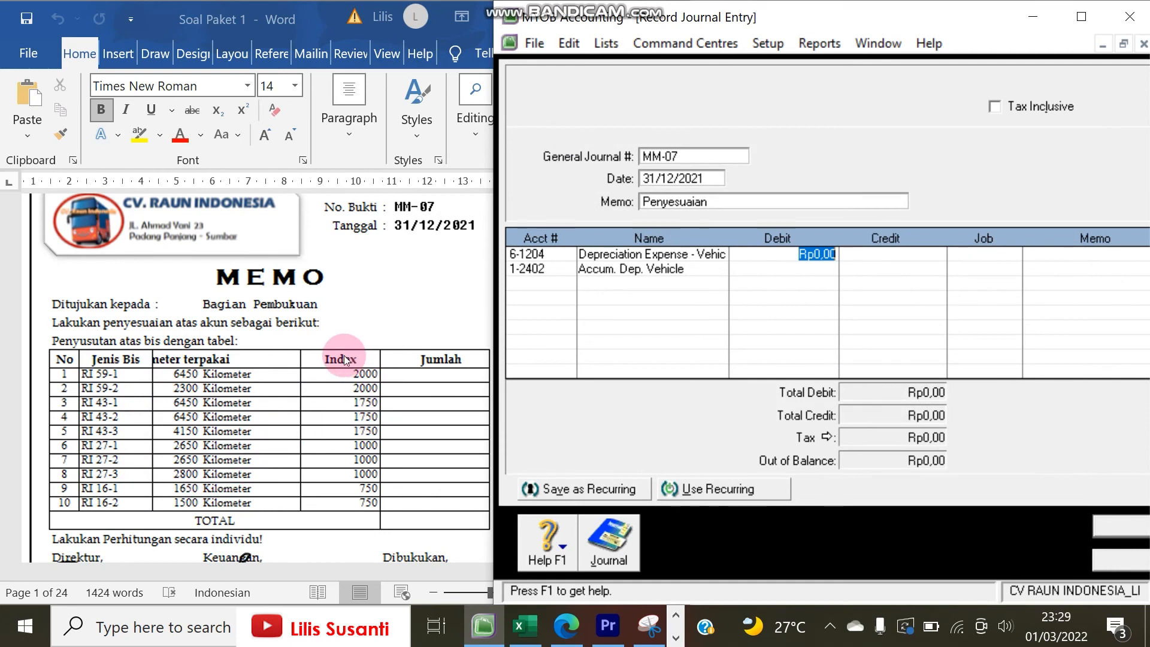
Switch to the Excel workbook and examine the depreciation calculation for the ten buses on sheet GJ at 120% zoom
mouse_move(527, 639)
left_click(479, 459)
scroll(353, 410, "down", 4)
left_click(275, 272)
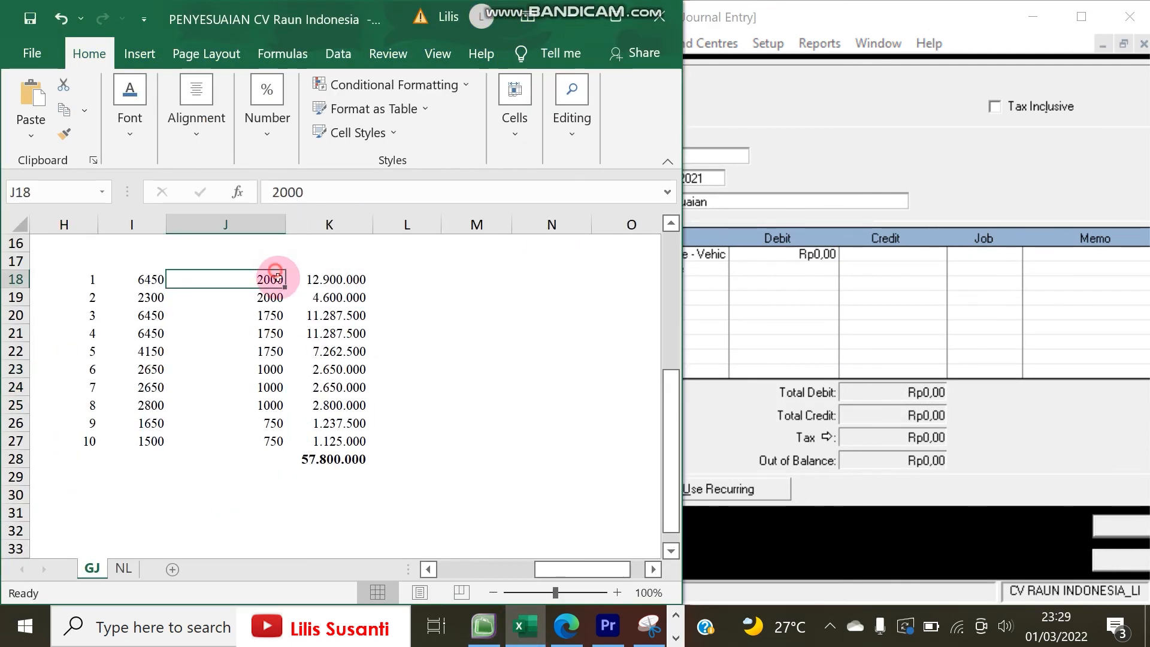
left_click(617, 592)
left_click(617, 592)
scroll(267, 351, "up", 1)
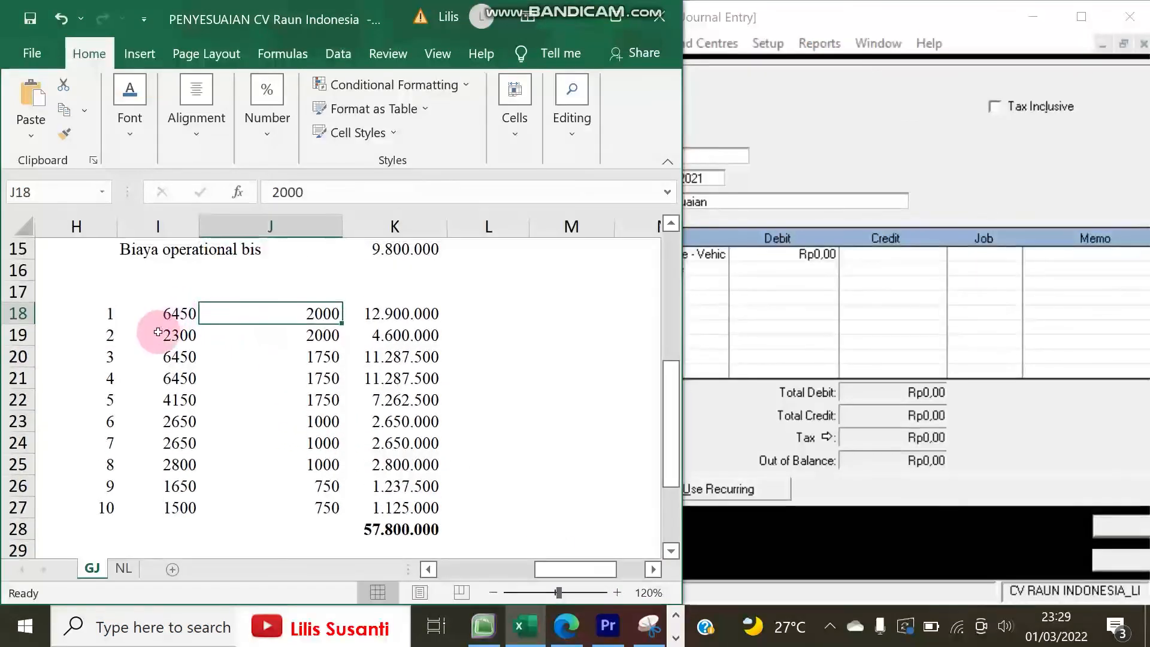
left_click(392, 529)
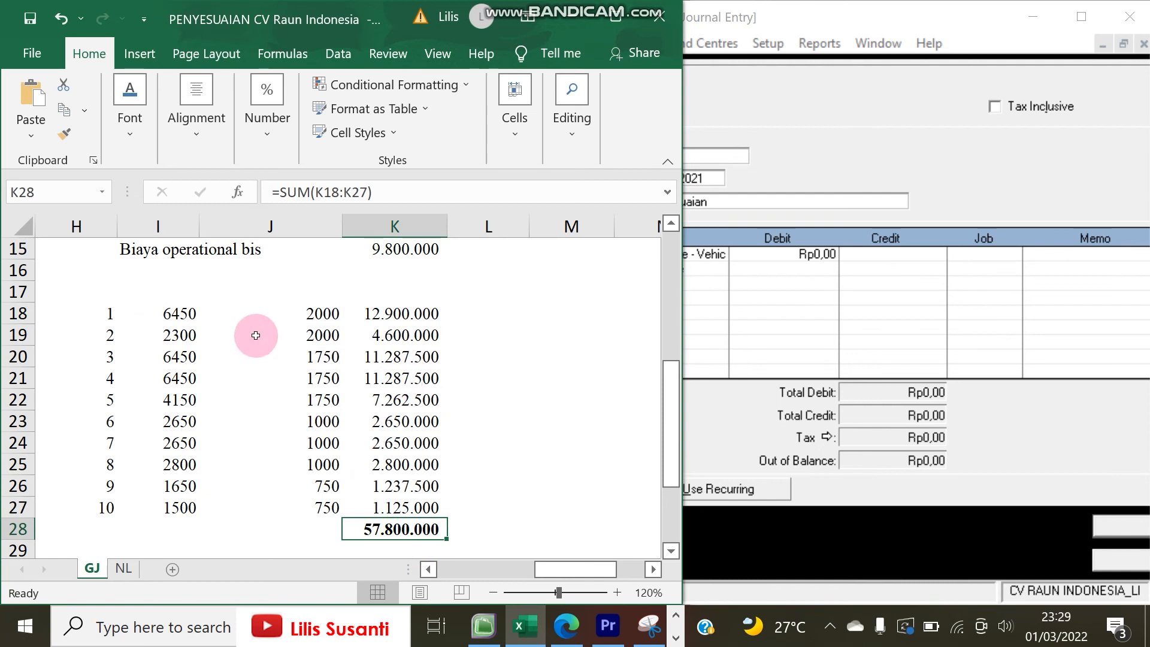
Inspect the first bus's depreciation formula in K18 and the total in K28, and return to the 6-1204 debit amount in MYOB
left_click(178, 314)
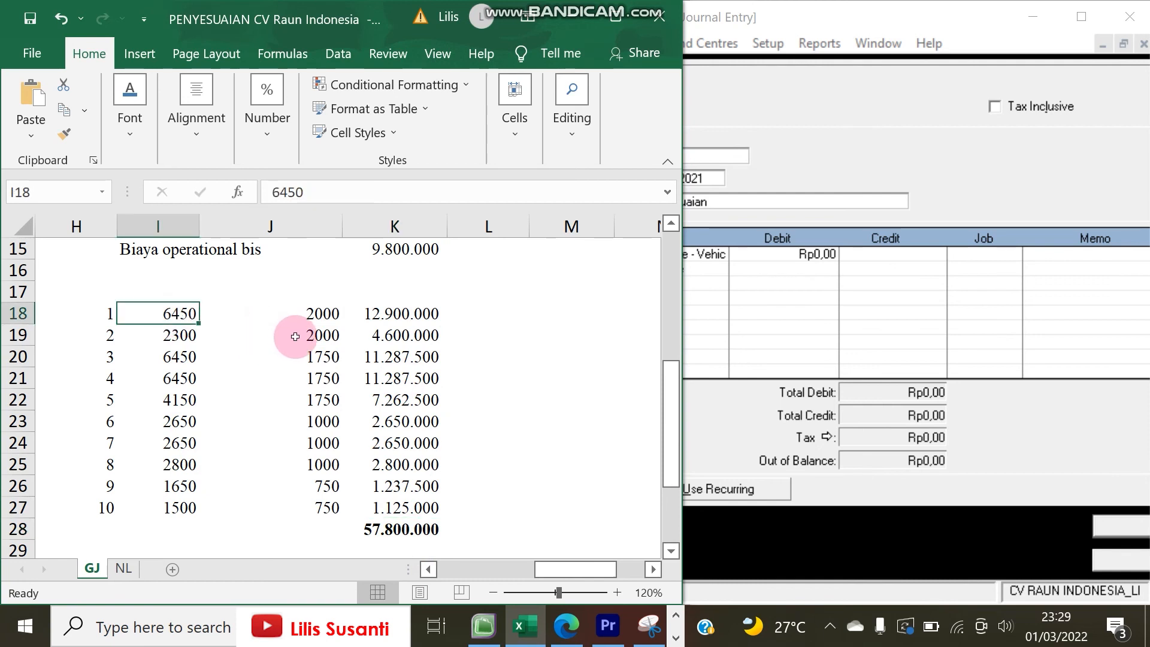
left_click(310, 309)
left_click(397, 313)
double_click(397, 313)
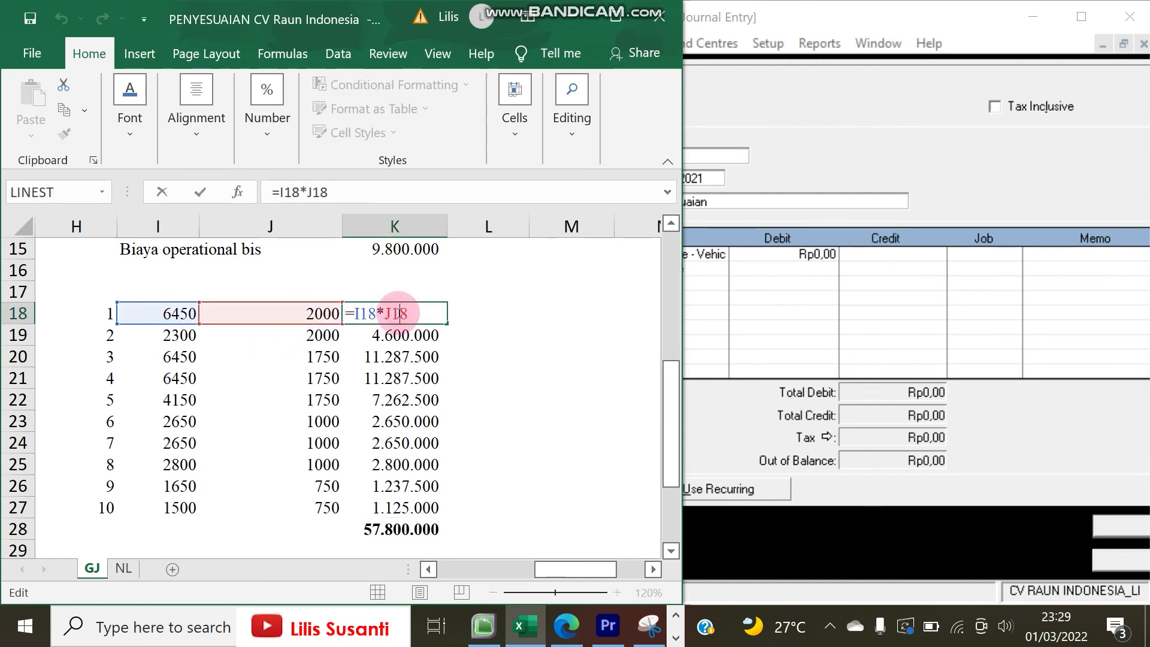
key("Return")
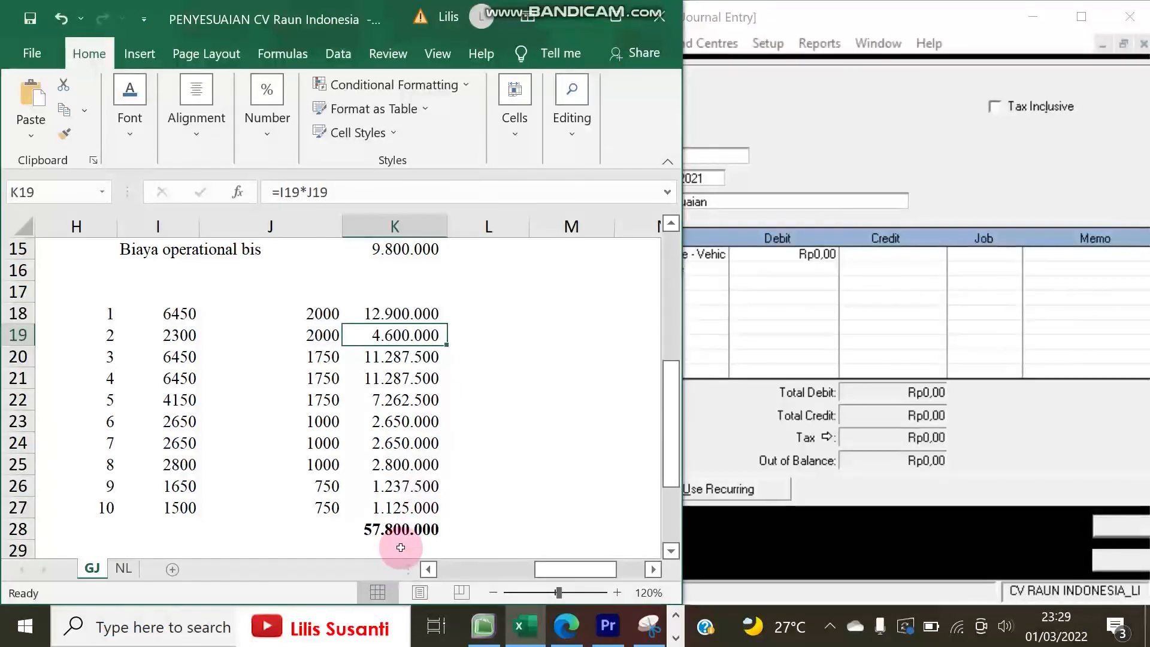
left_click(401, 530)
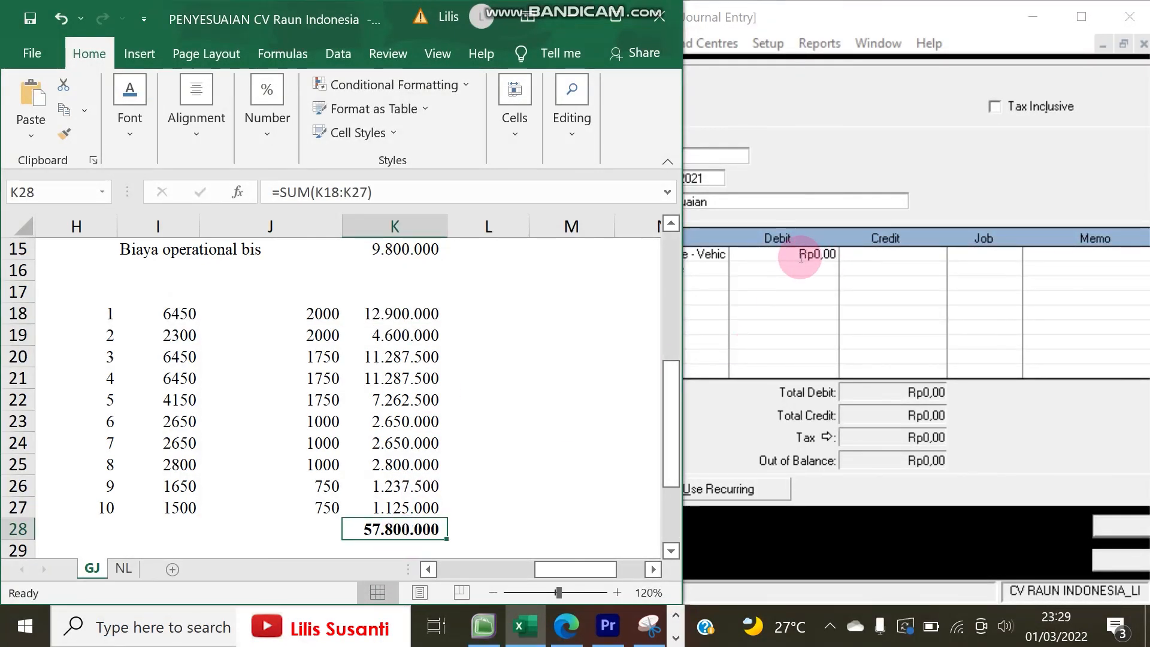
left_click(830, 254)
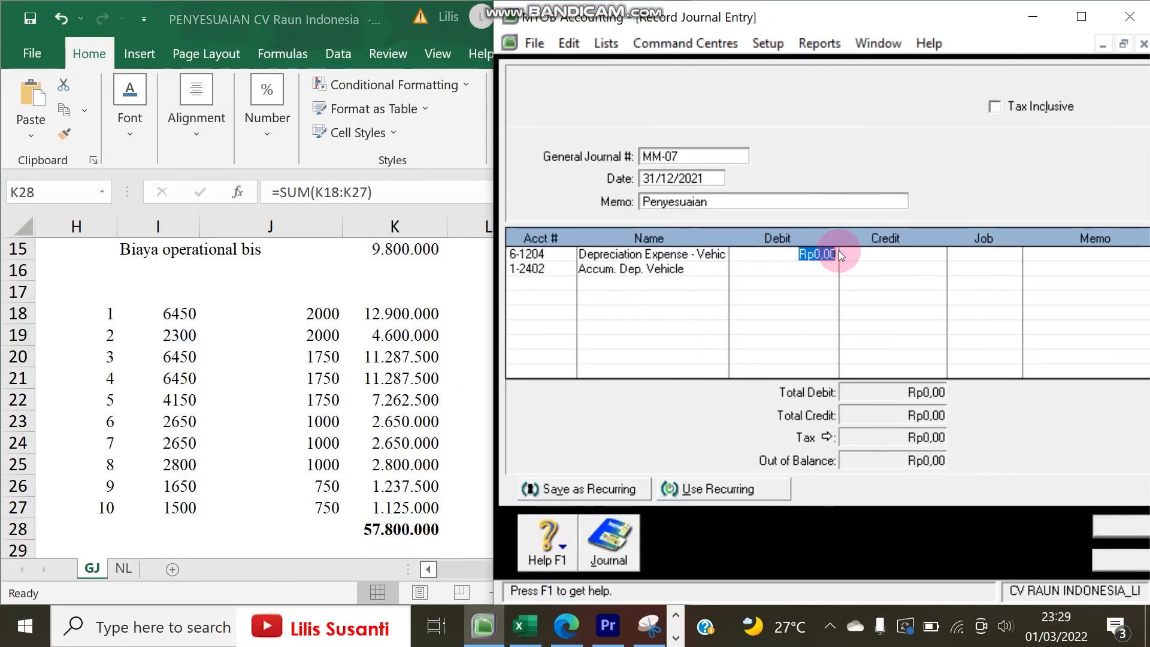
Enter Rp57.800.000 as the debit for 6-1204 and the credit for 1-2402, and record journal entry MM-07
type("57.")
type("800.000")
key("Tab")
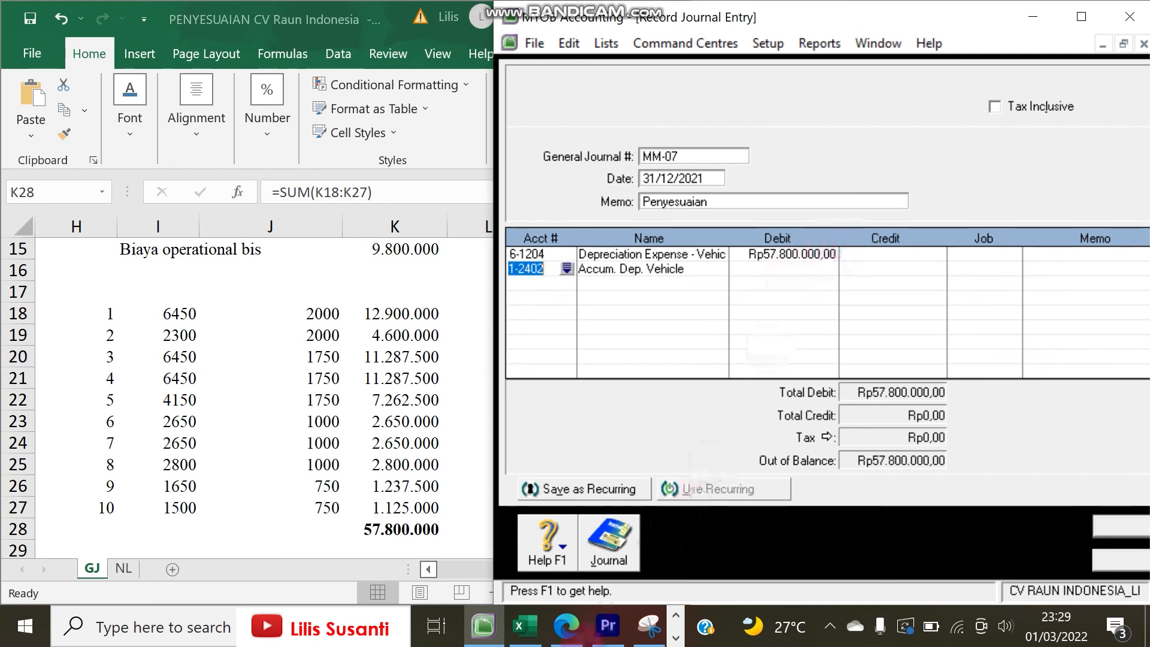
left_click(676, 609)
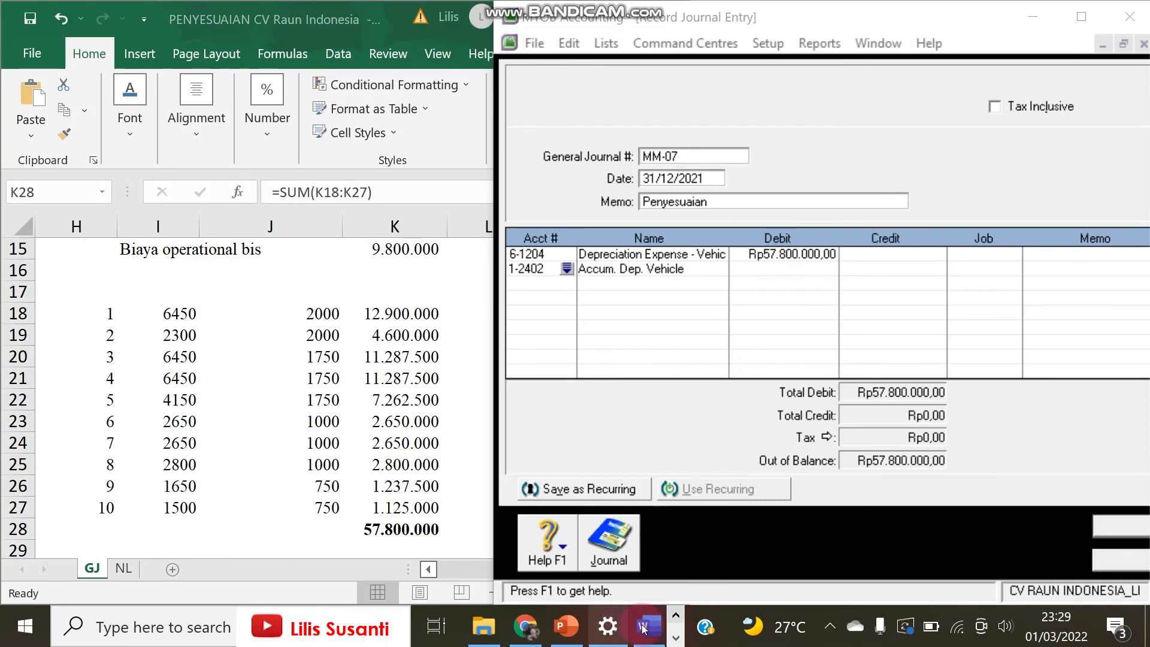
left_click(648, 626)
left_click(860, 269)
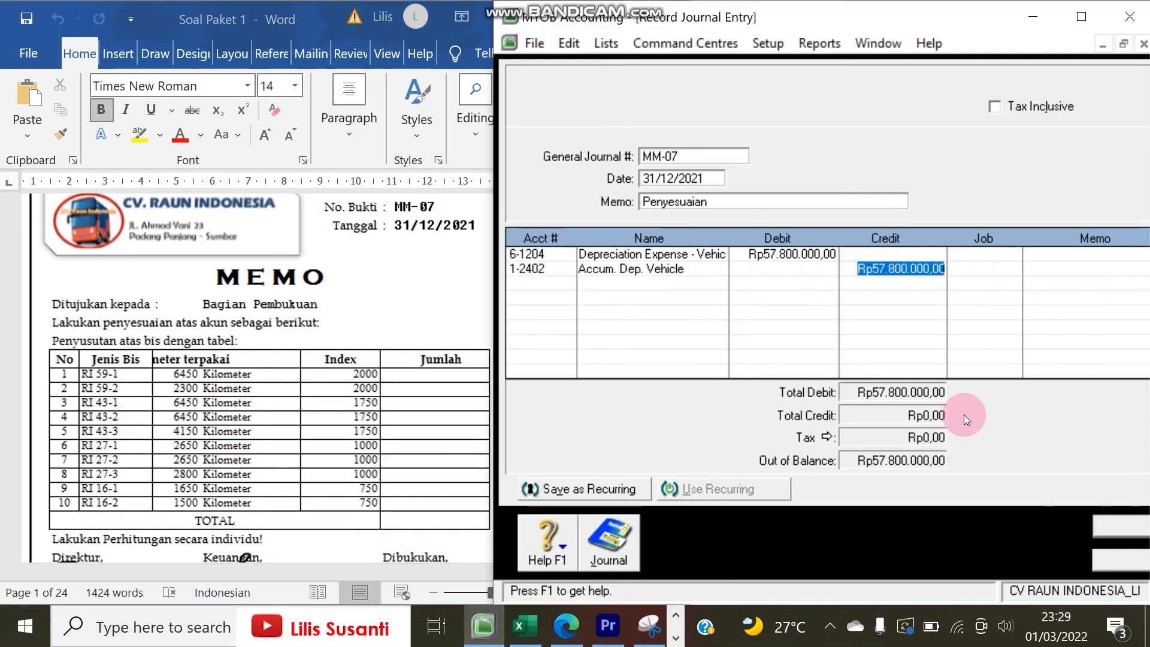
left_click(1102, 522)
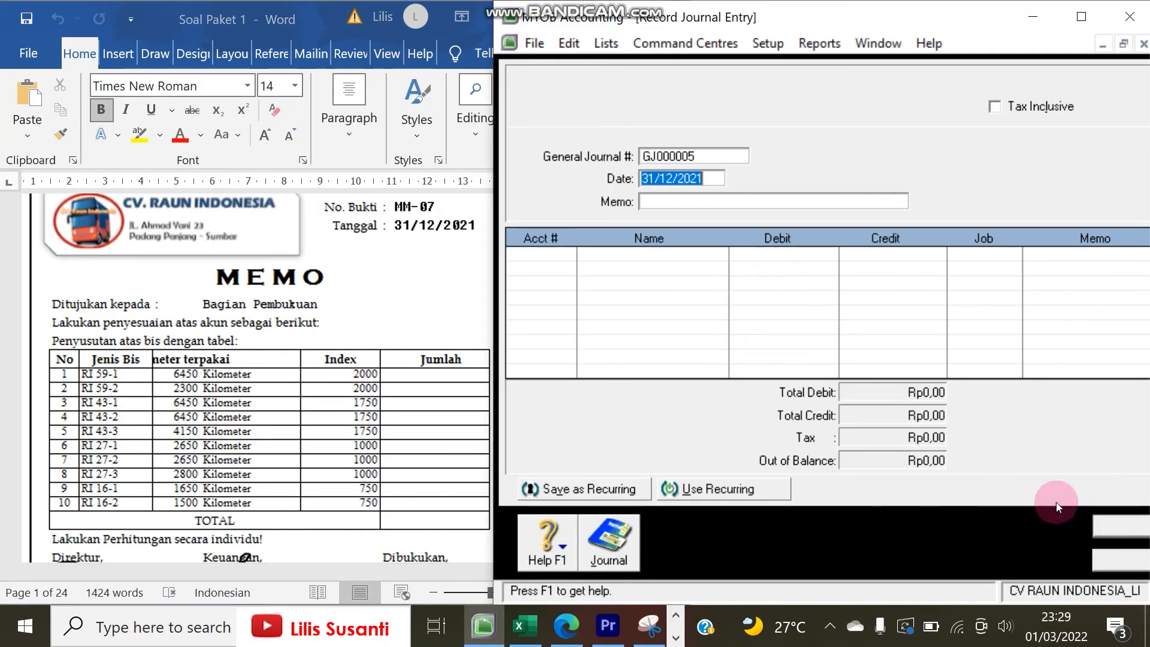
Review the recorded adjusting entries MM-02 to MM-07 in the transaction journal with the MYOB window widened, and leave journal entry recording
left_click(611, 539)
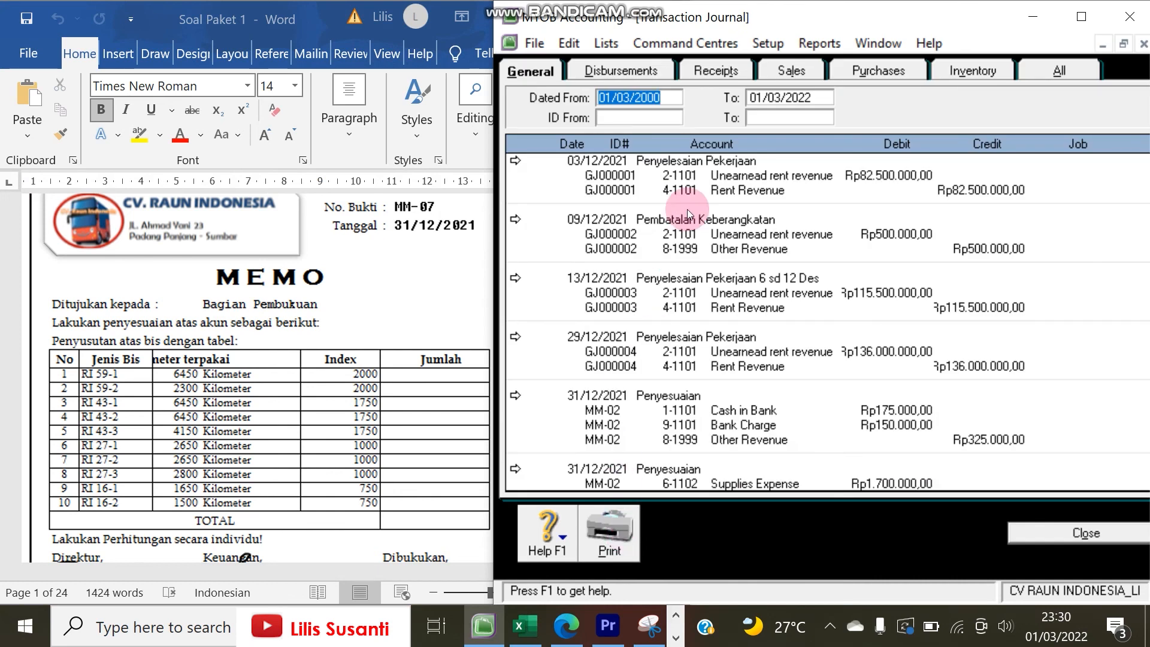
scroll(687, 209, "down", 8)
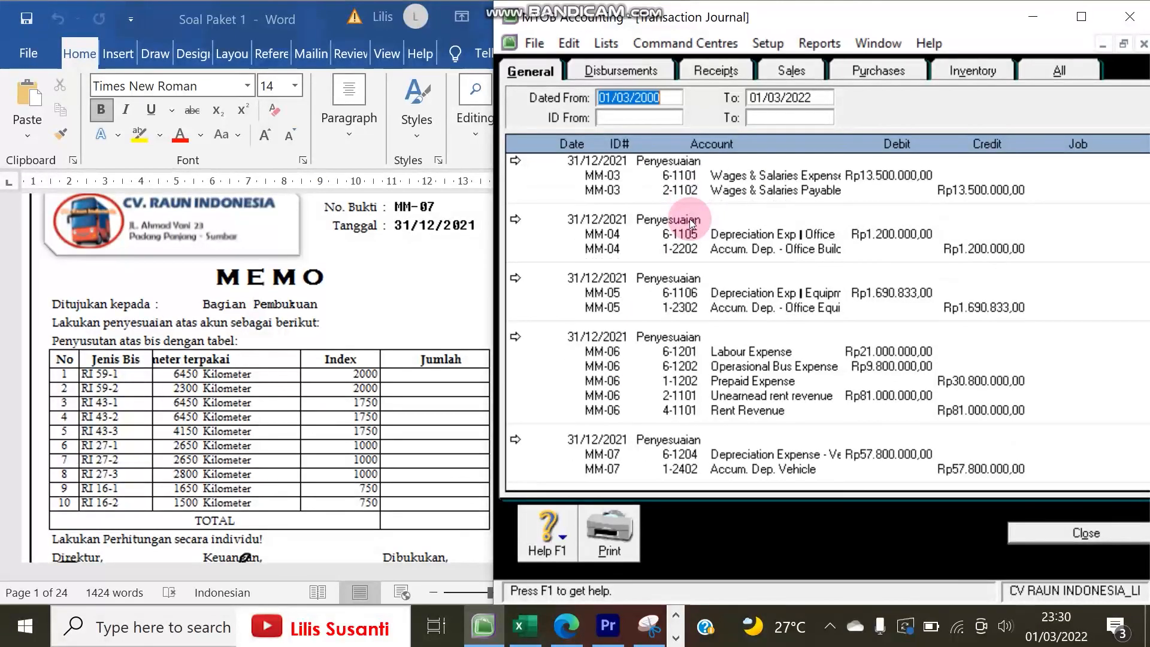
scroll(605, 313, "up", 3)
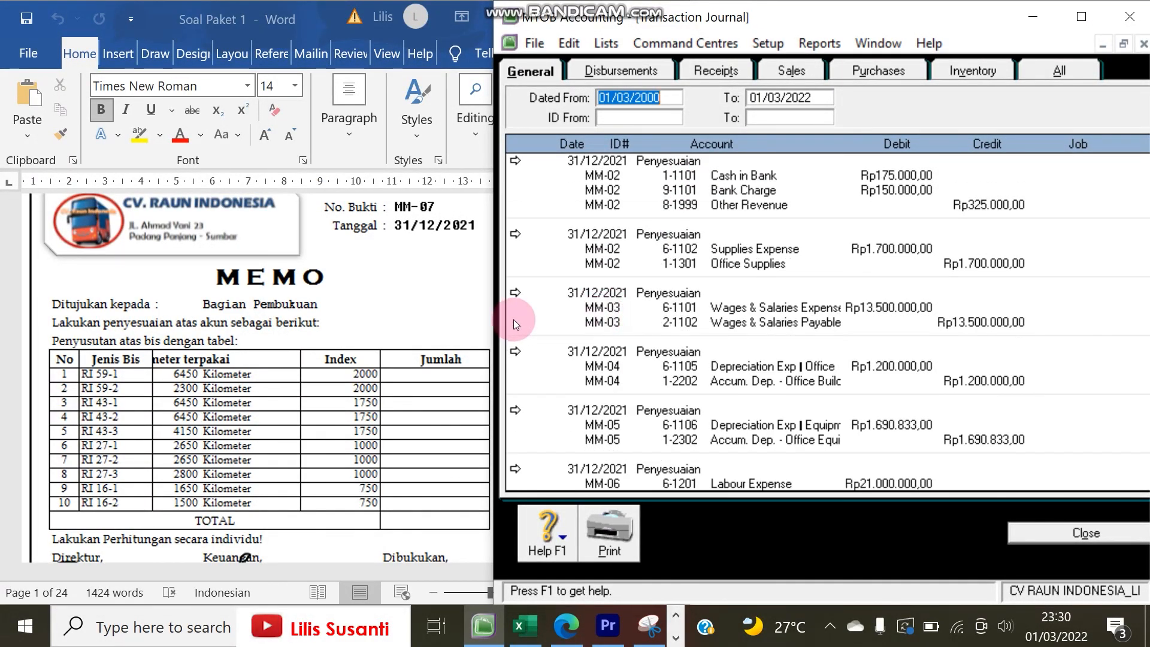
left_click_drag(485, 314, 411, 350)
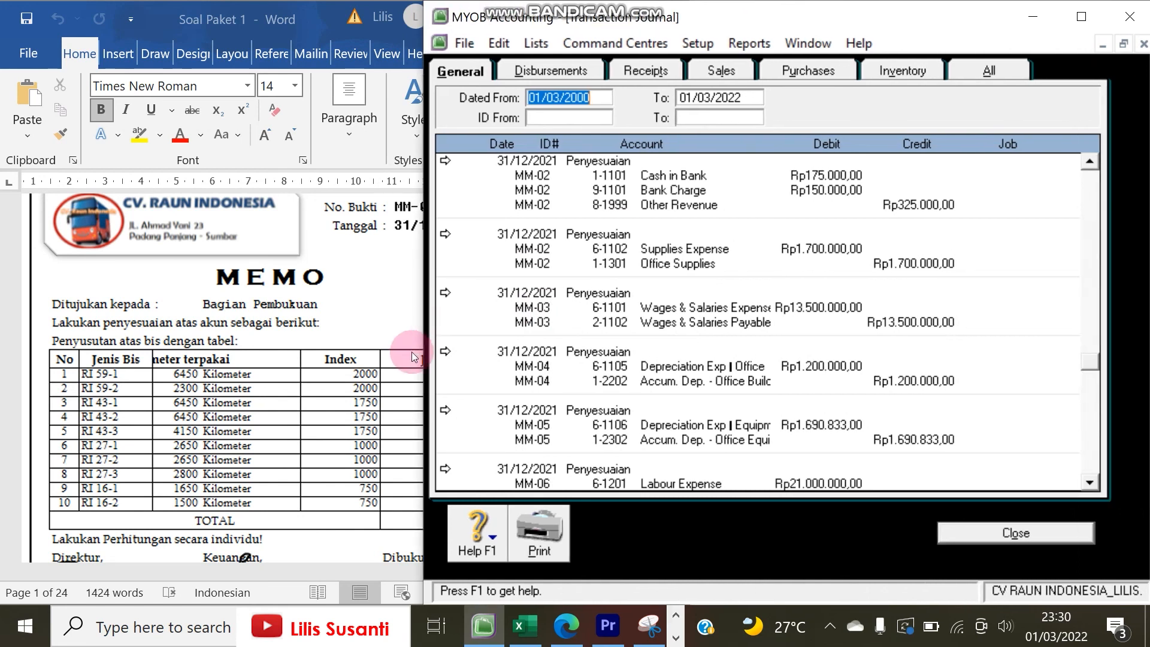
left_click(982, 534)
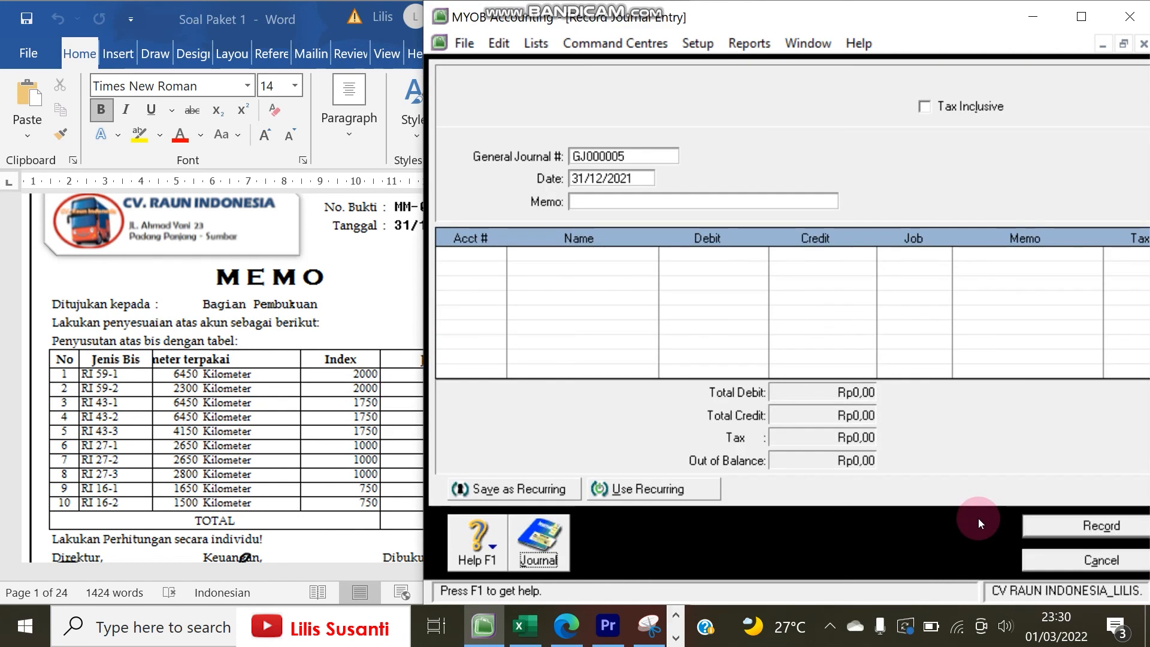
left_click(1083, 558)
Open the accounts reports and display the Standard Balance Sheet as of December 2021
left_click(884, 427)
left_click(509, 225)
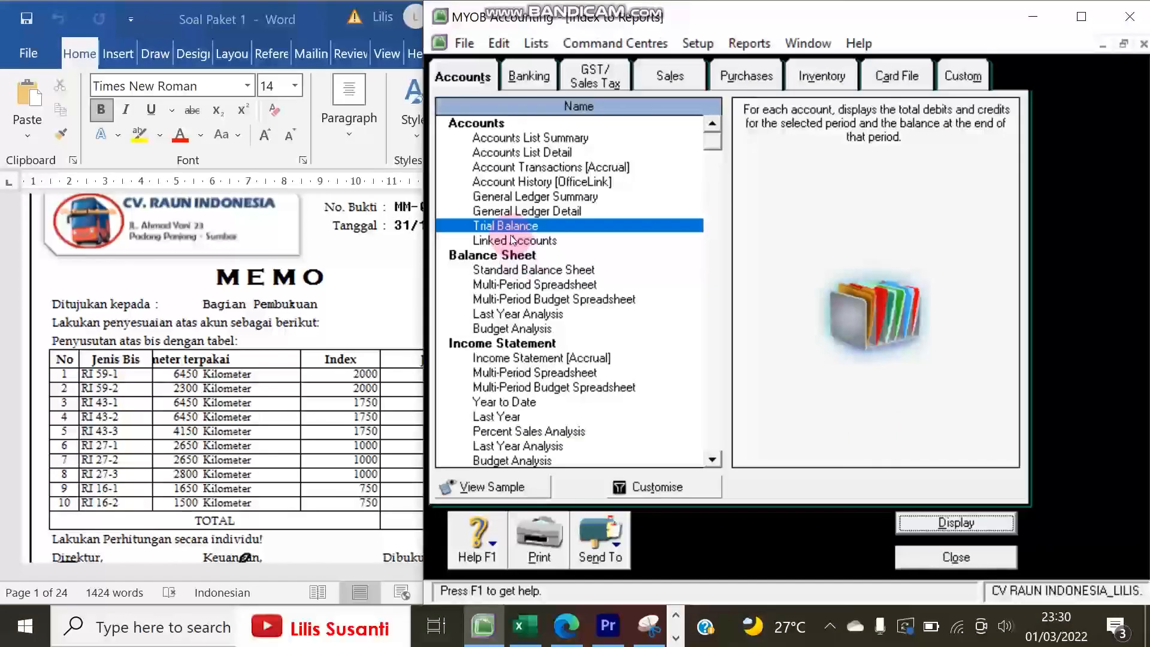
left_click(530, 271)
double_click(529, 270)
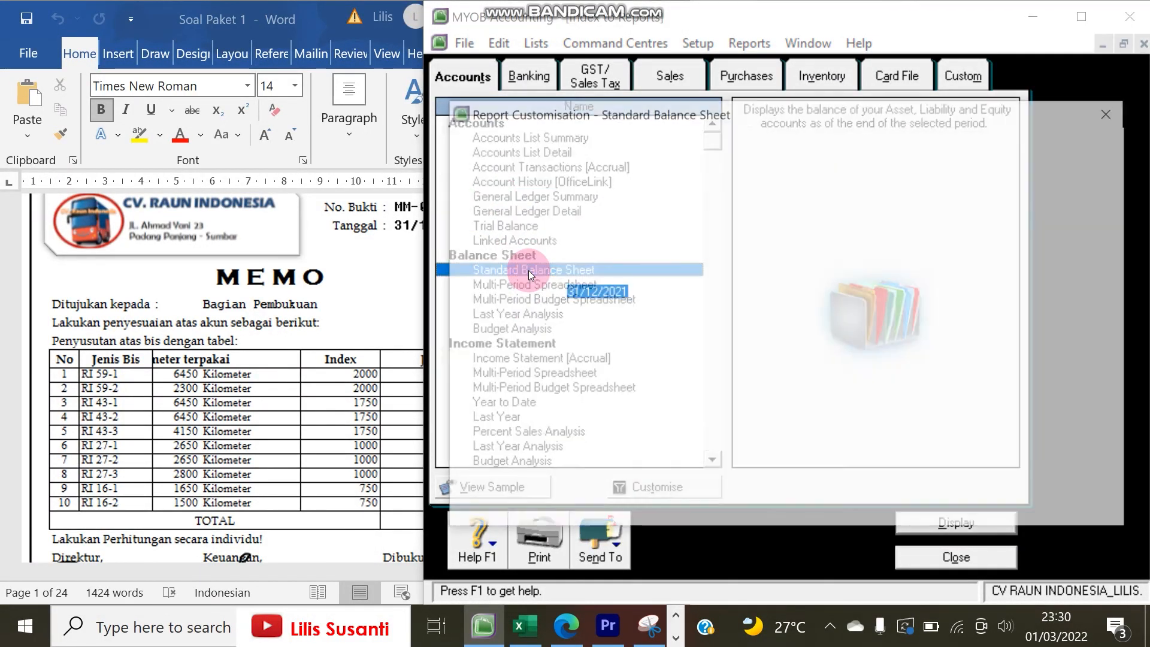
left_click(1021, 487)
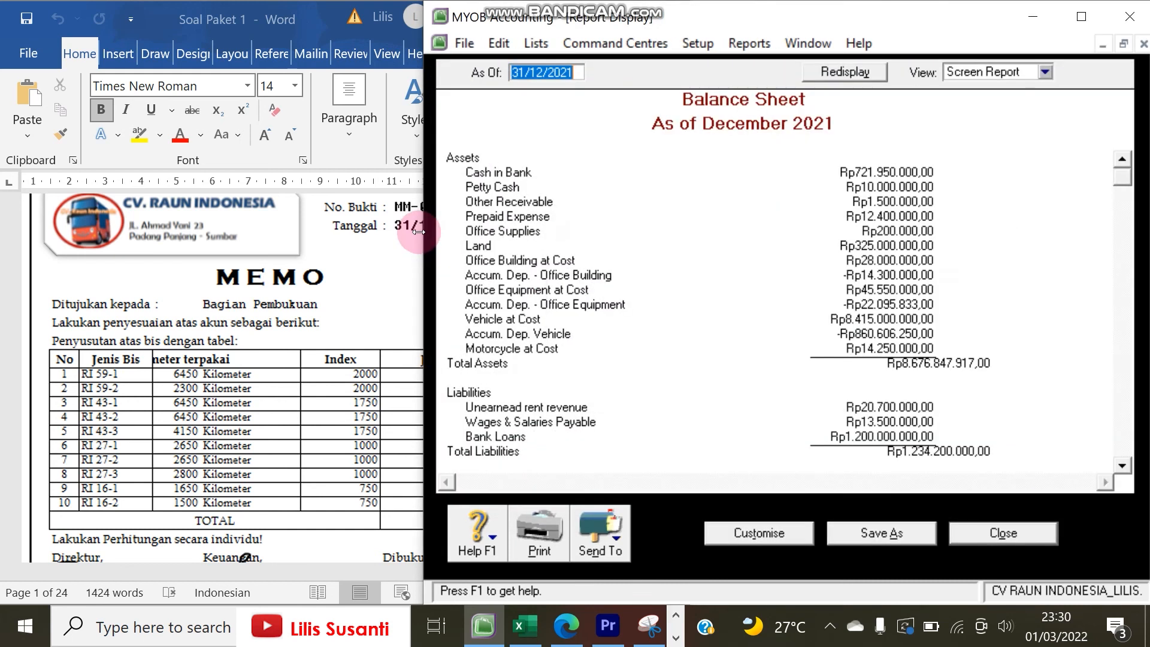
Export the balance sheet as a PDF named Standard Balance Sheet, and close the report
left_click(614, 534)
left_click(635, 498)
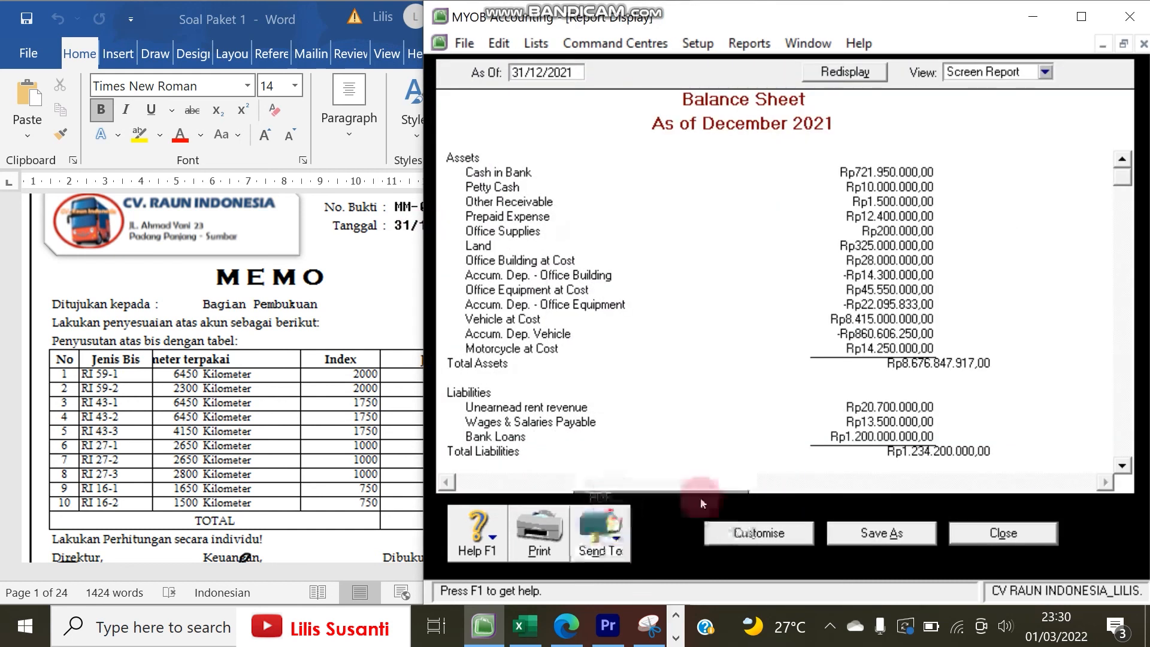
left_click(884, 512)
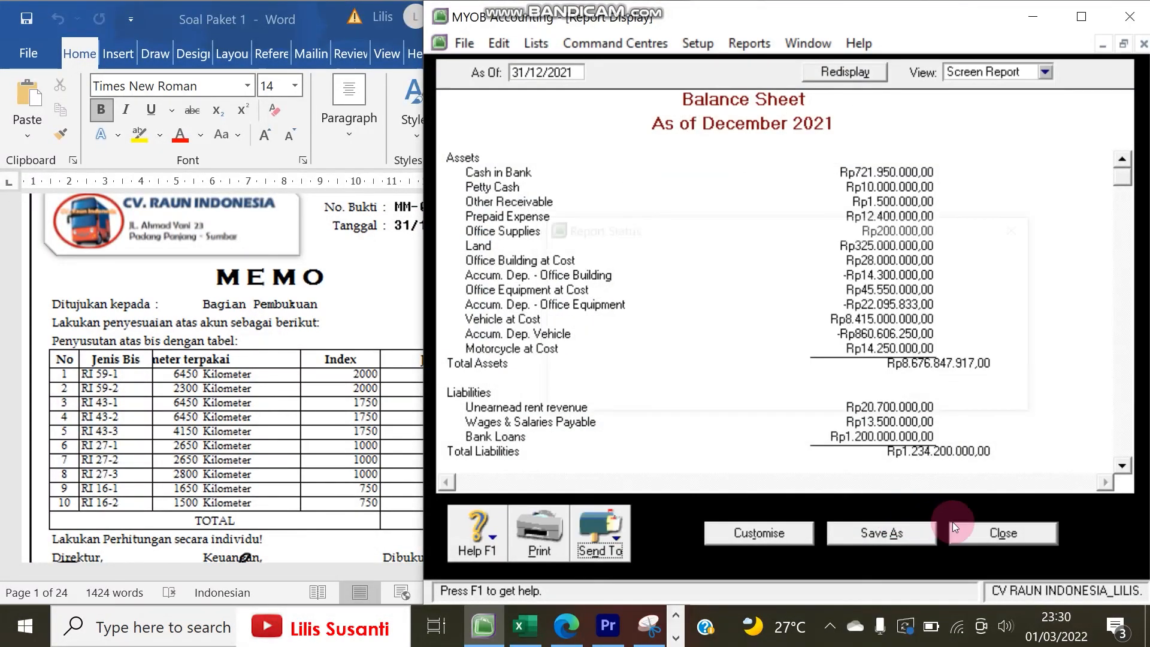
left_click(991, 537)
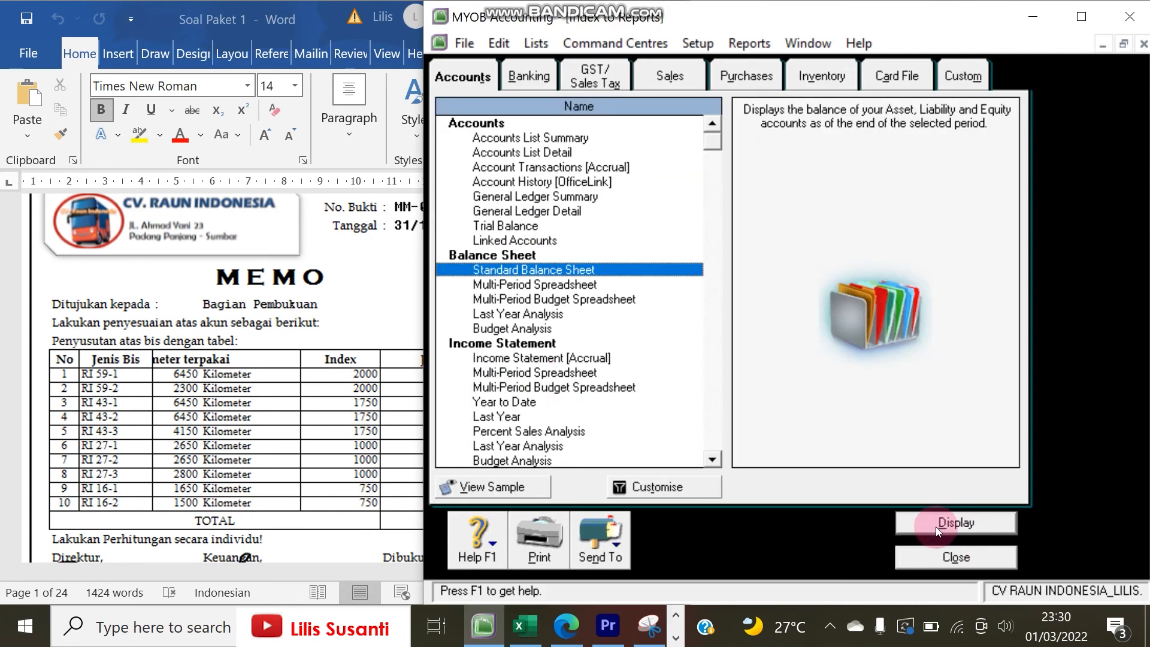
Display the Income Statement [Accrual] for January through December 2021, and review it down to the net profit
double_click(527, 357)
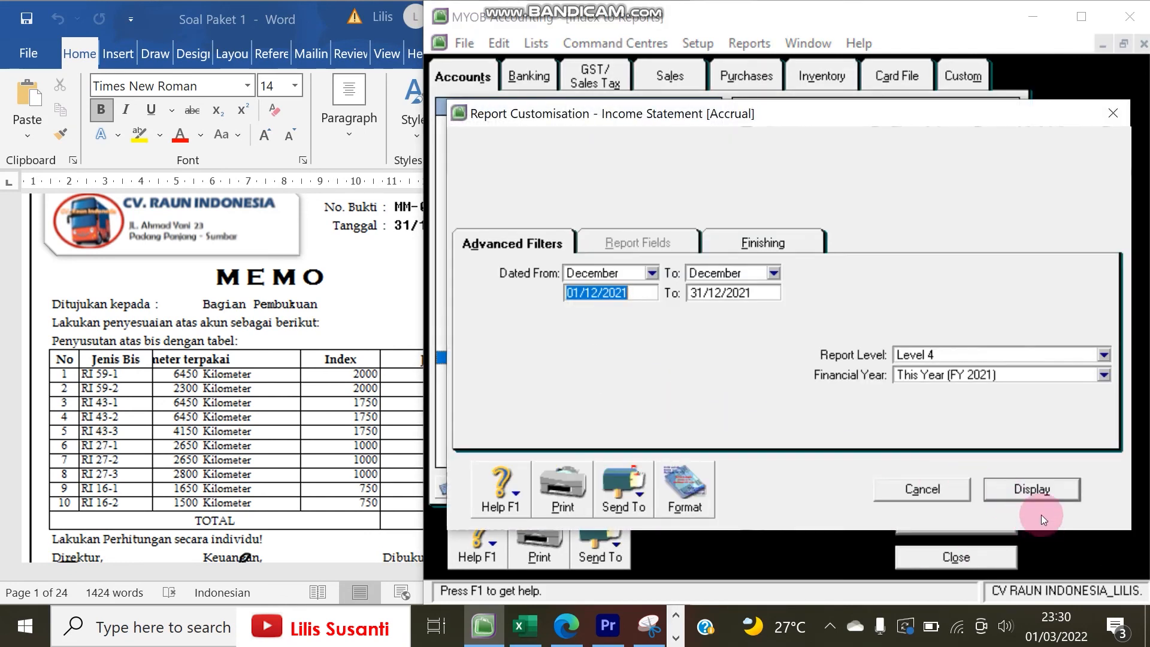
left_click(652, 272)
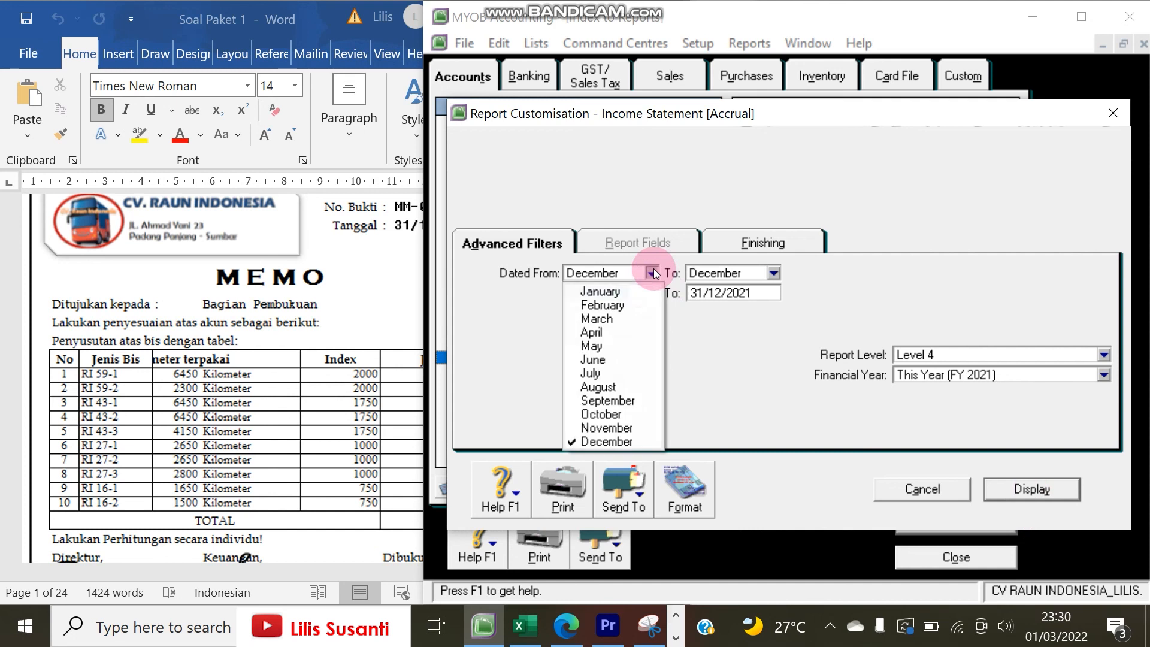
left_click(635, 291)
left_click(1024, 492)
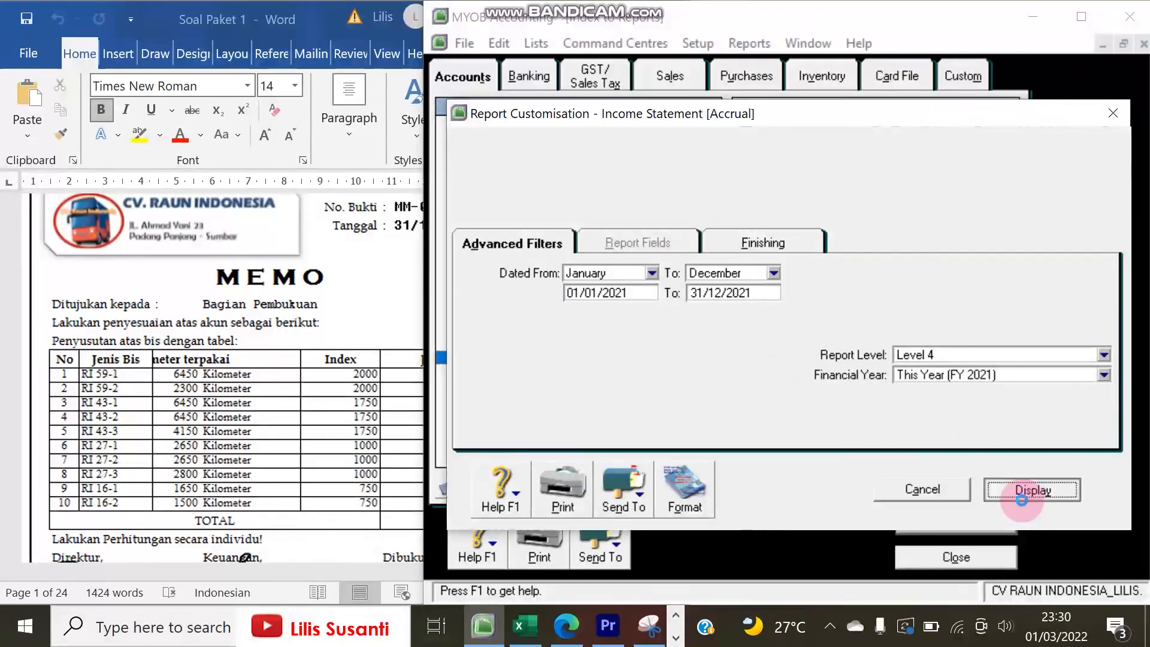
scroll(852, 372, "down", 3)
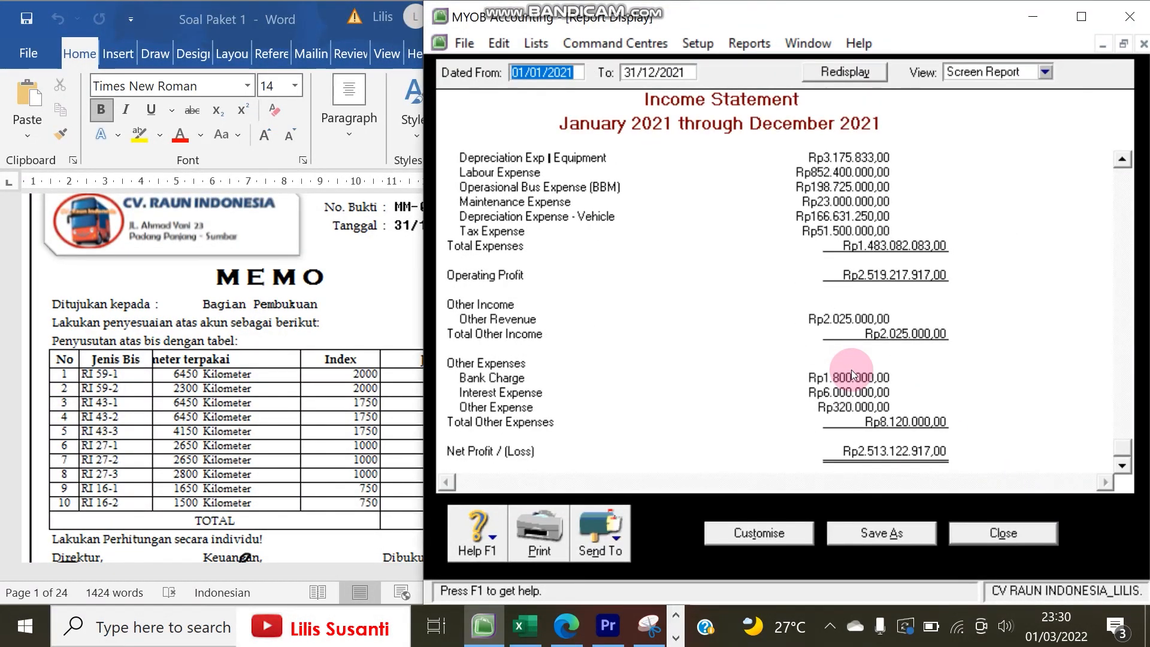
Export the income statement as a PDF named Income Statement [Accrual] in the CV Raun Indonesia folder
left_click(618, 538)
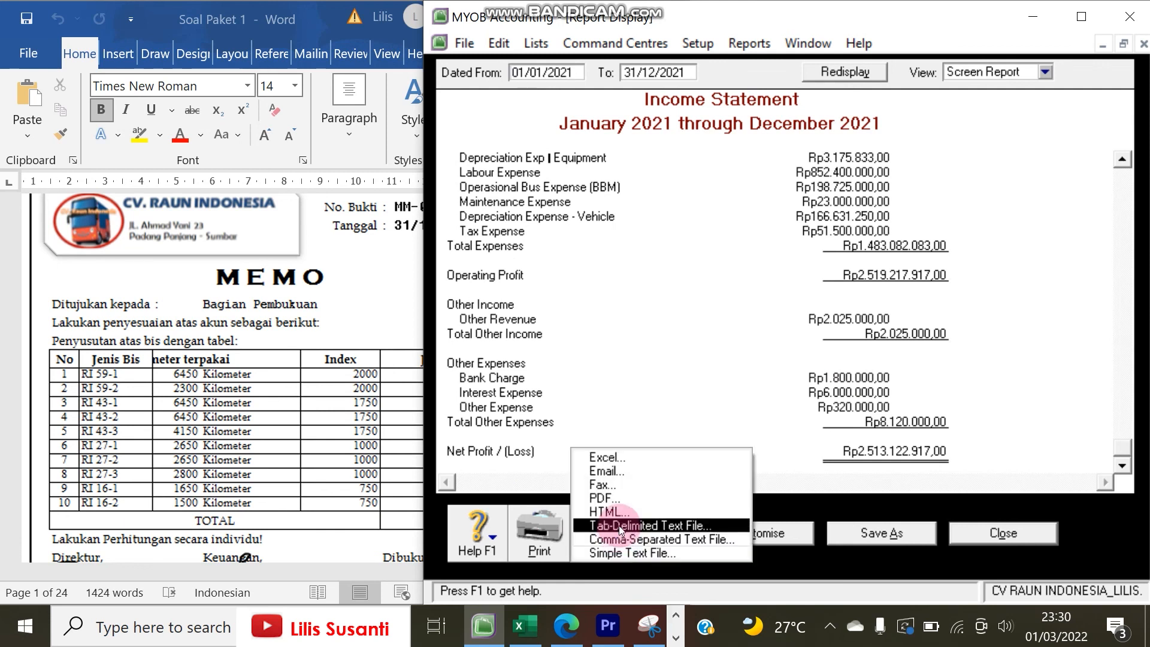
left_click(626, 497)
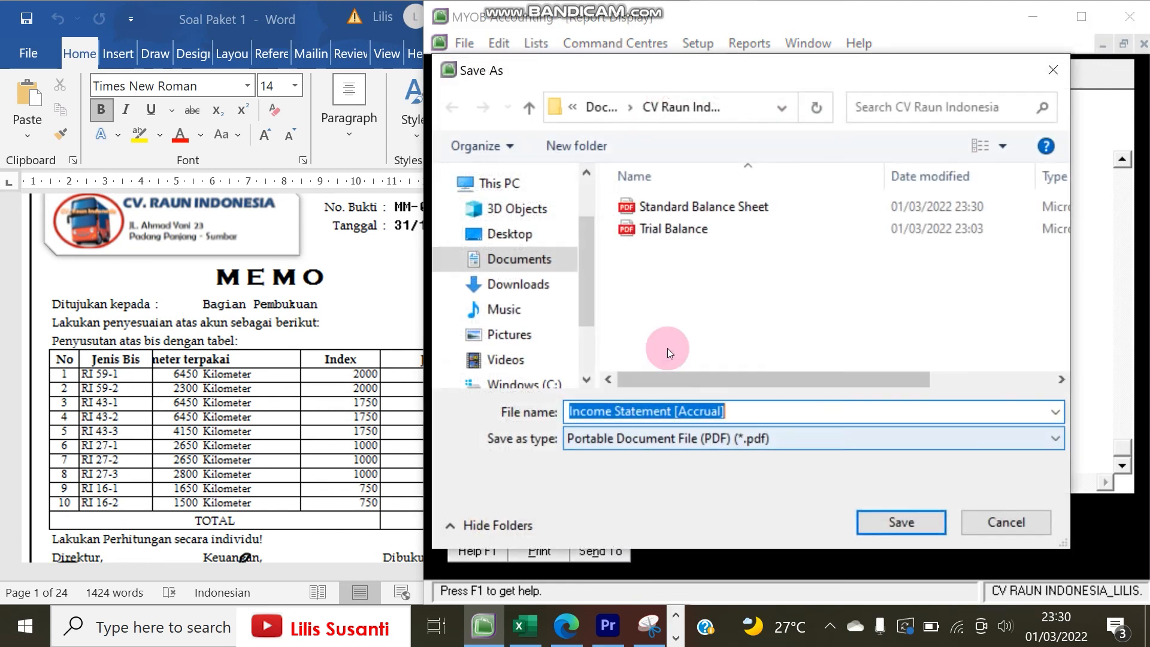
left_click(900, 525)
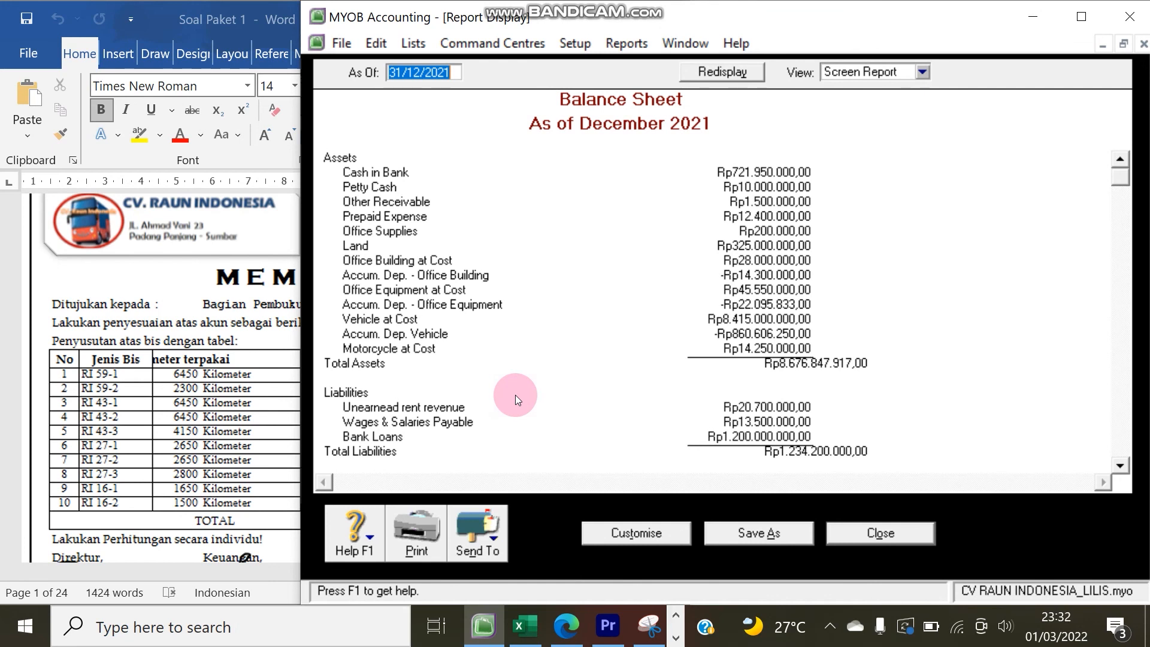
Examine the December 2021 balance sheet from the assets down to the total equity
scroll(515, 394, "down", 4)
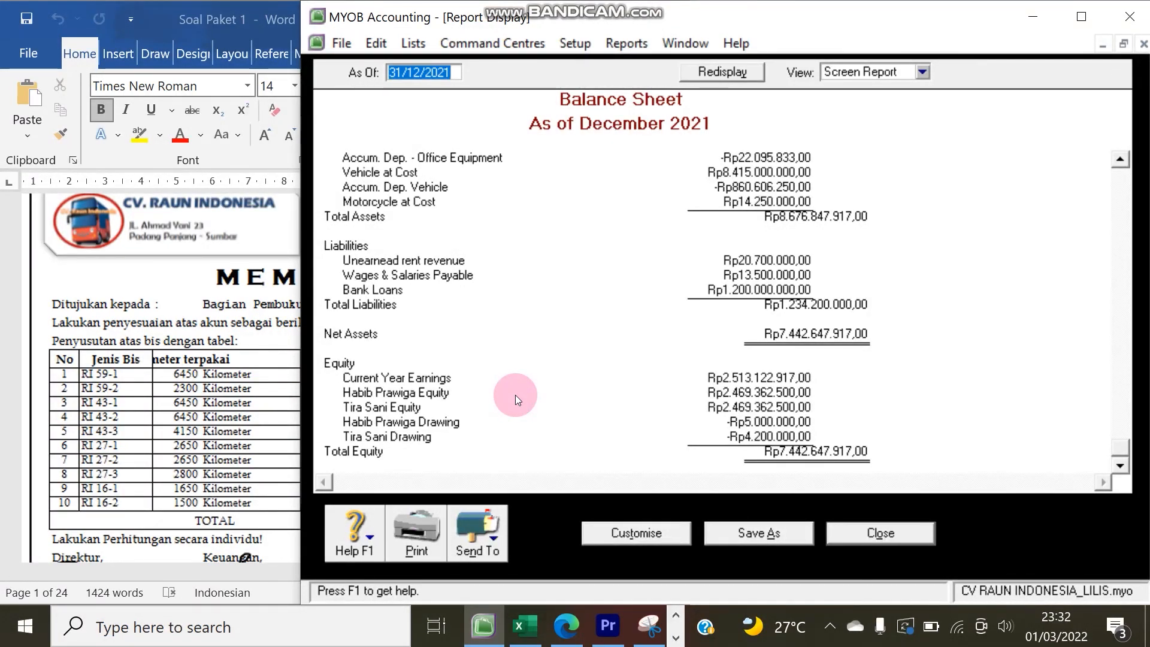
scroll(515, 394, "up", 5)
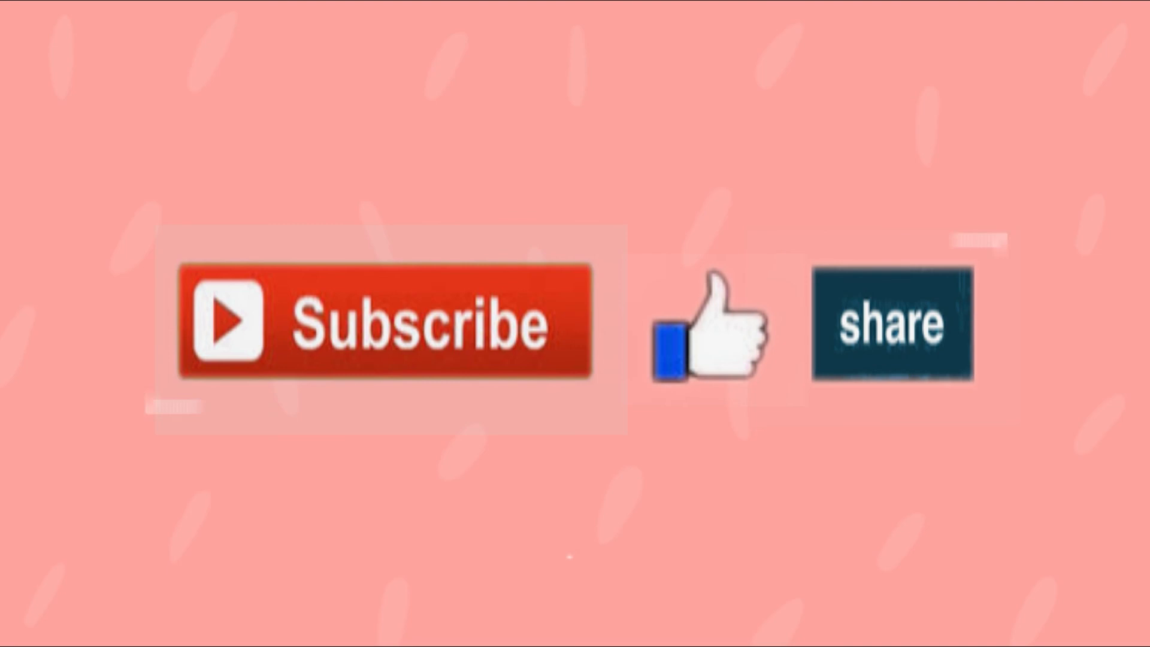